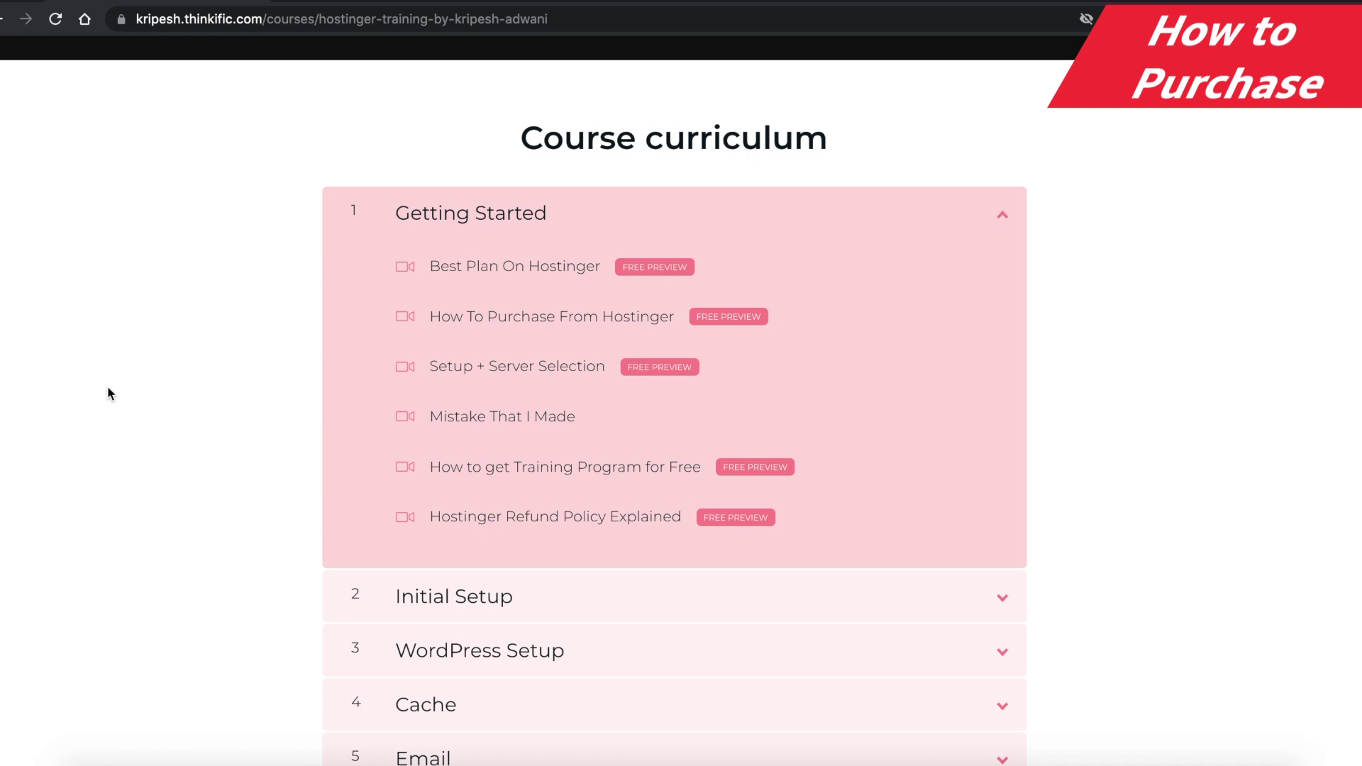
Look through the Hostinger training course page and its curriculum, including the free preview lessons.
scroll(259, 234, up, 4)
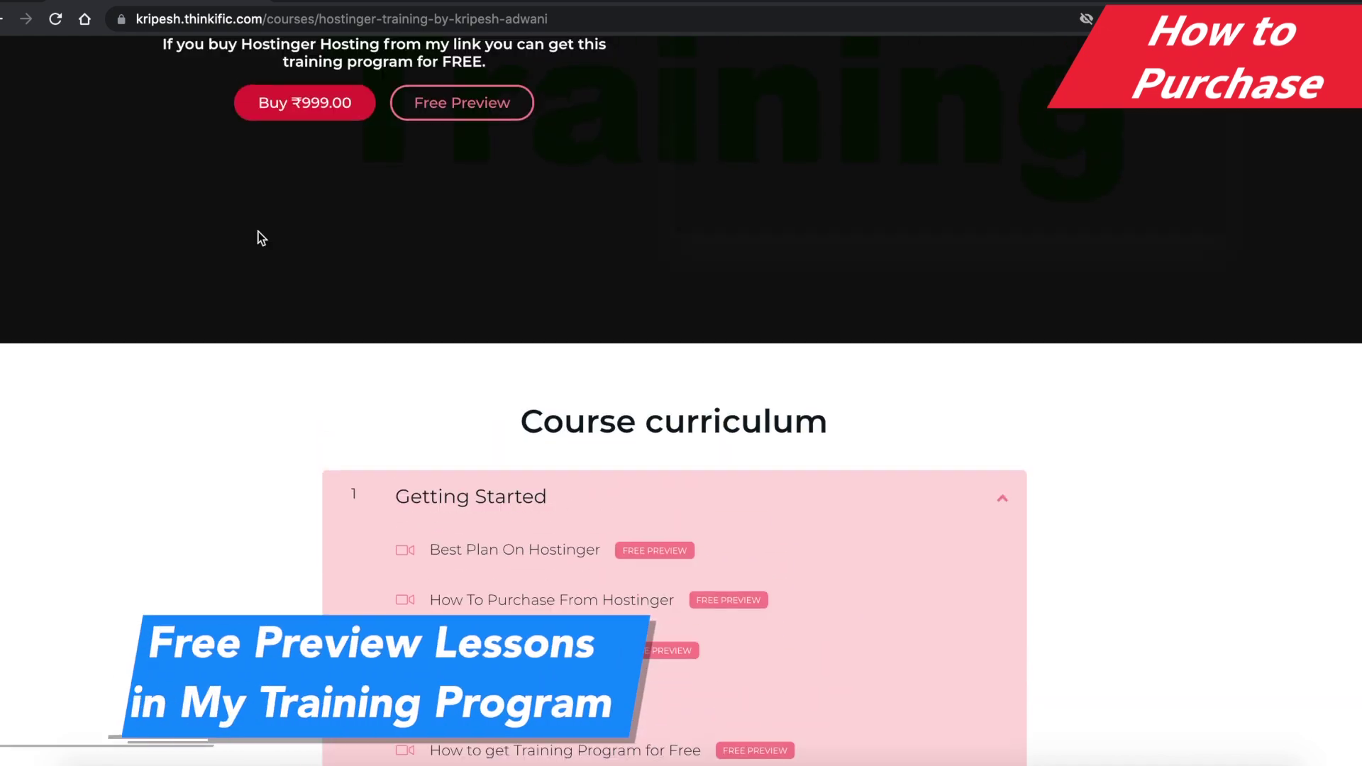
scroll(590, 286, down, 4)
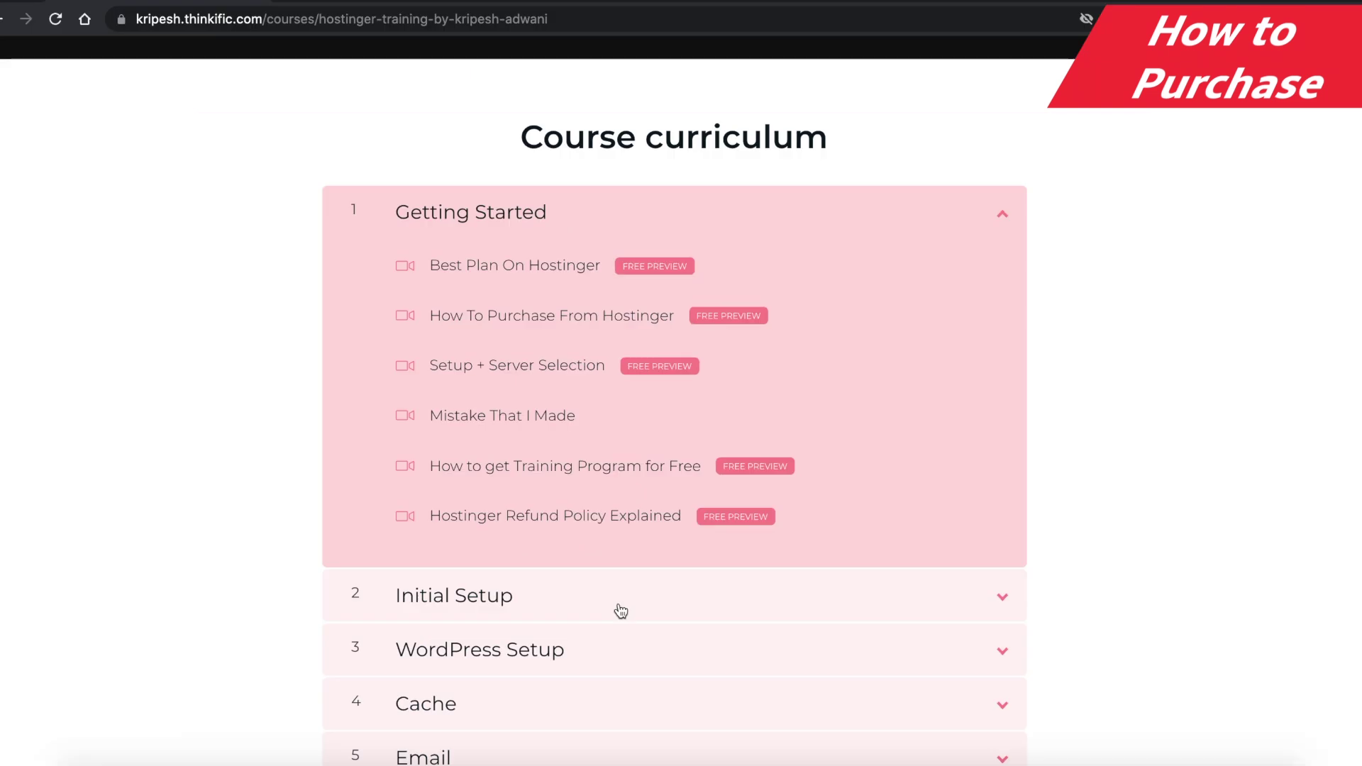
scroll(596, 647, down, 2)
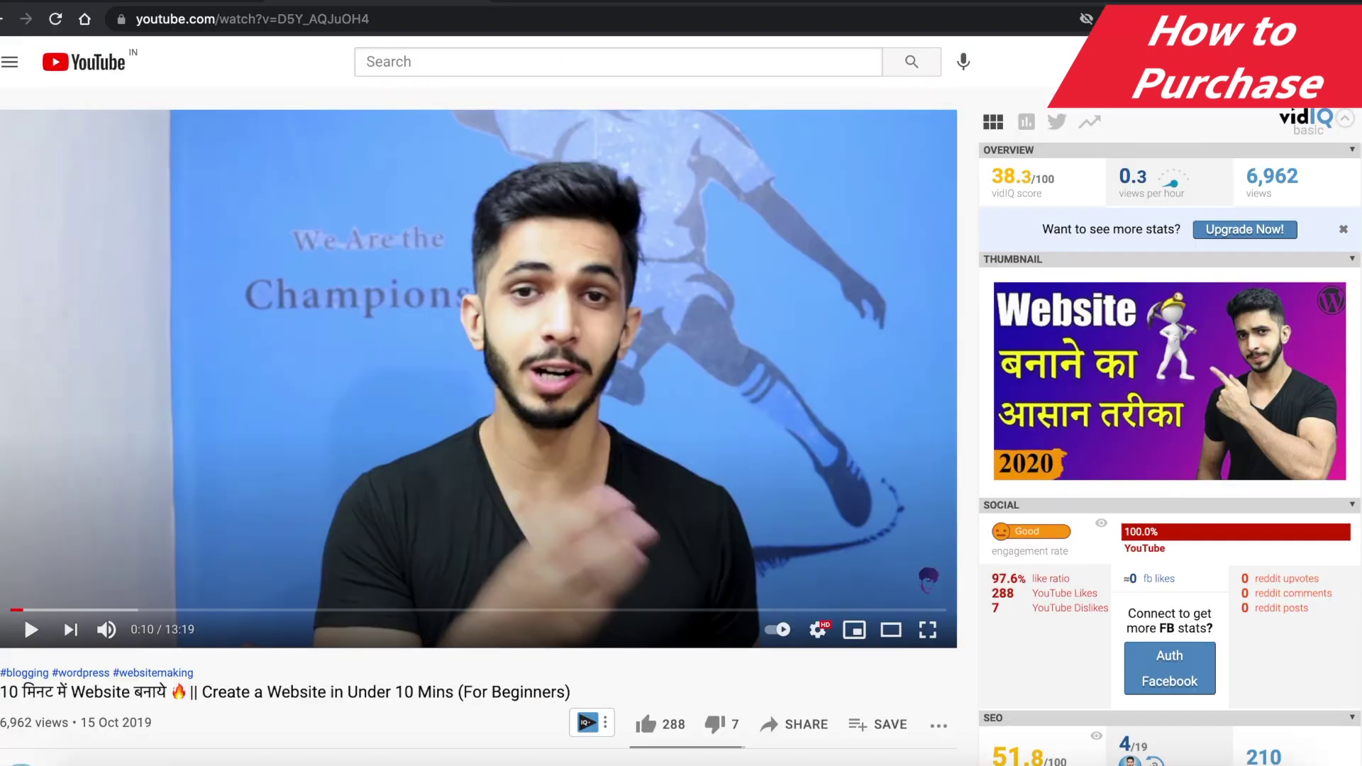
Examine the YouTube video's description with the Hostinger link and skip ahead in the video past 1:12.
scroll(209, 403, down, 6)
scroll(209, 403, up, 2)
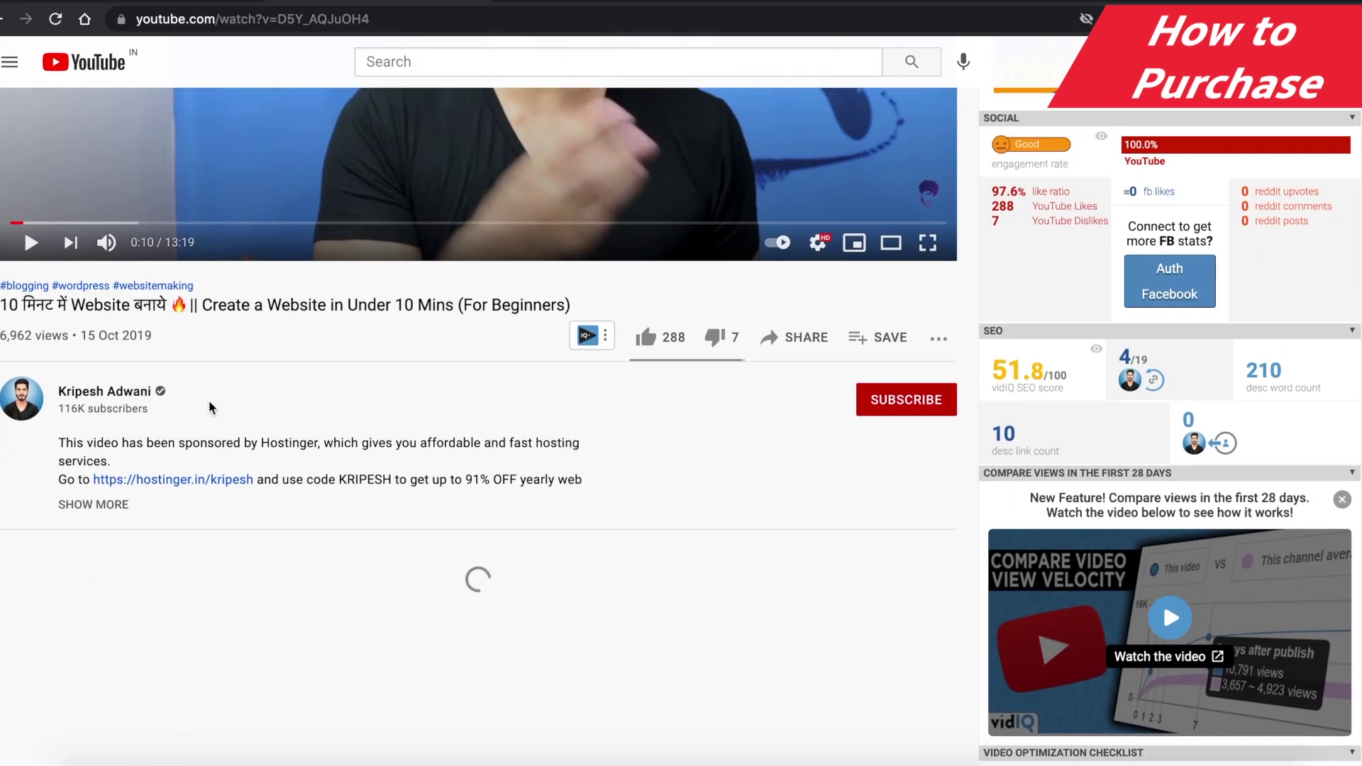
scroll(208, 401, up, 3)
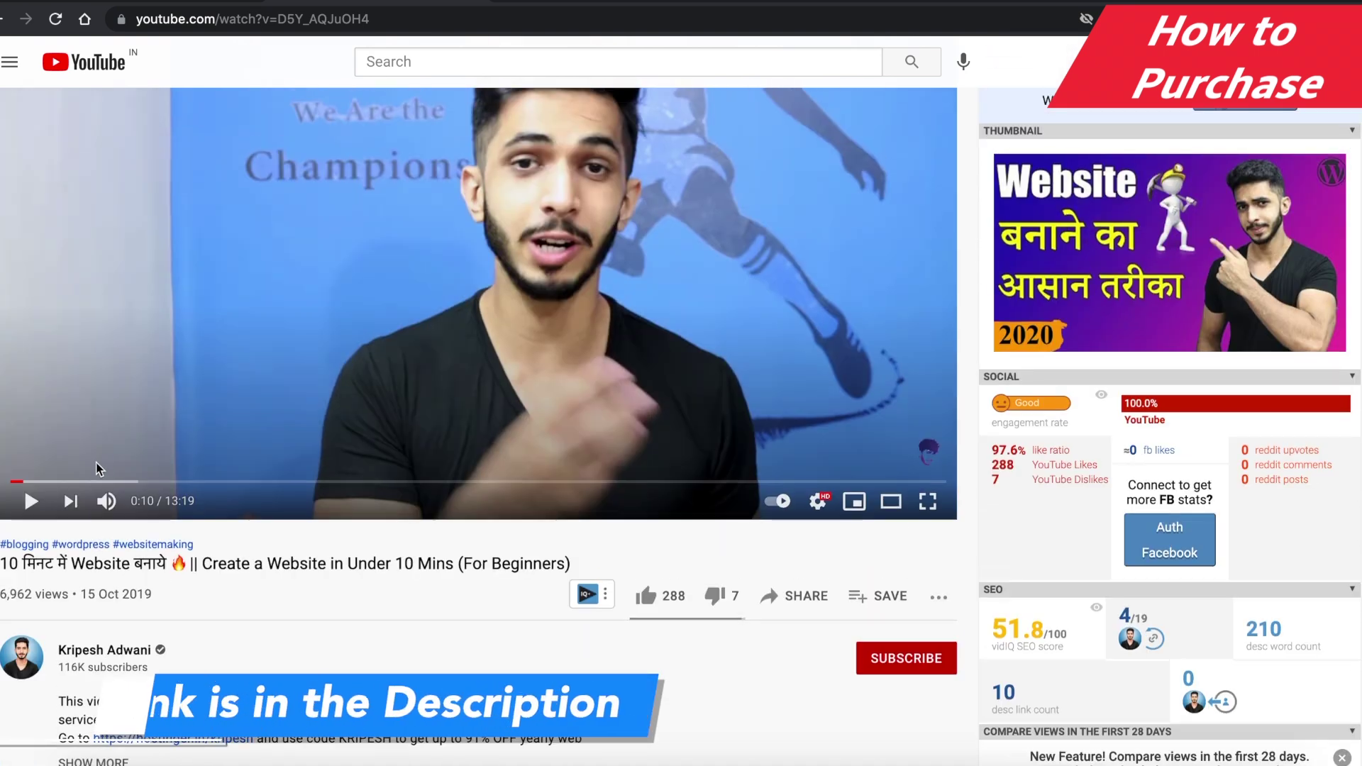
click(98, 483)
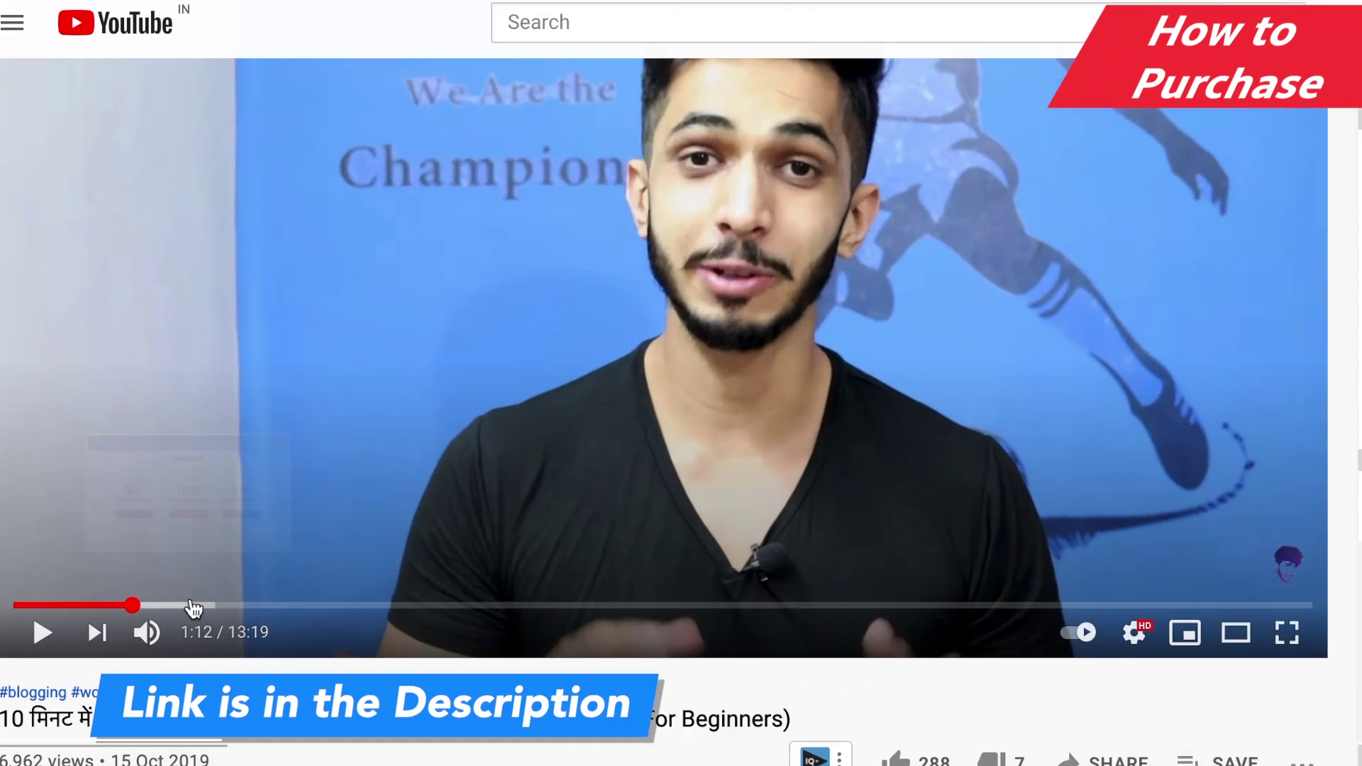
click(139, 485)
drag(192, 607, 188, 607)
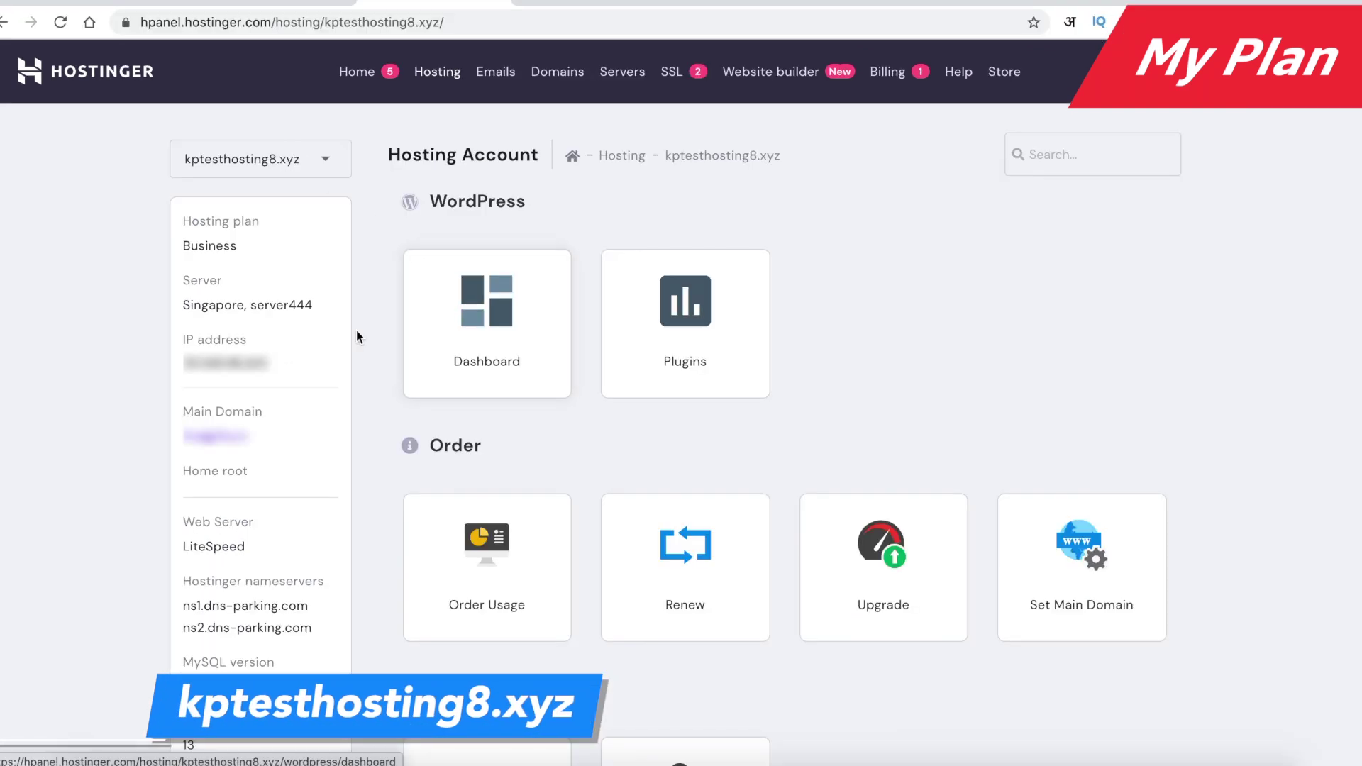
Open the Auto Installer for the kptesthosting8.xyz hosting account and select WordPress for installation.
scroll(356, 329, down, 8)
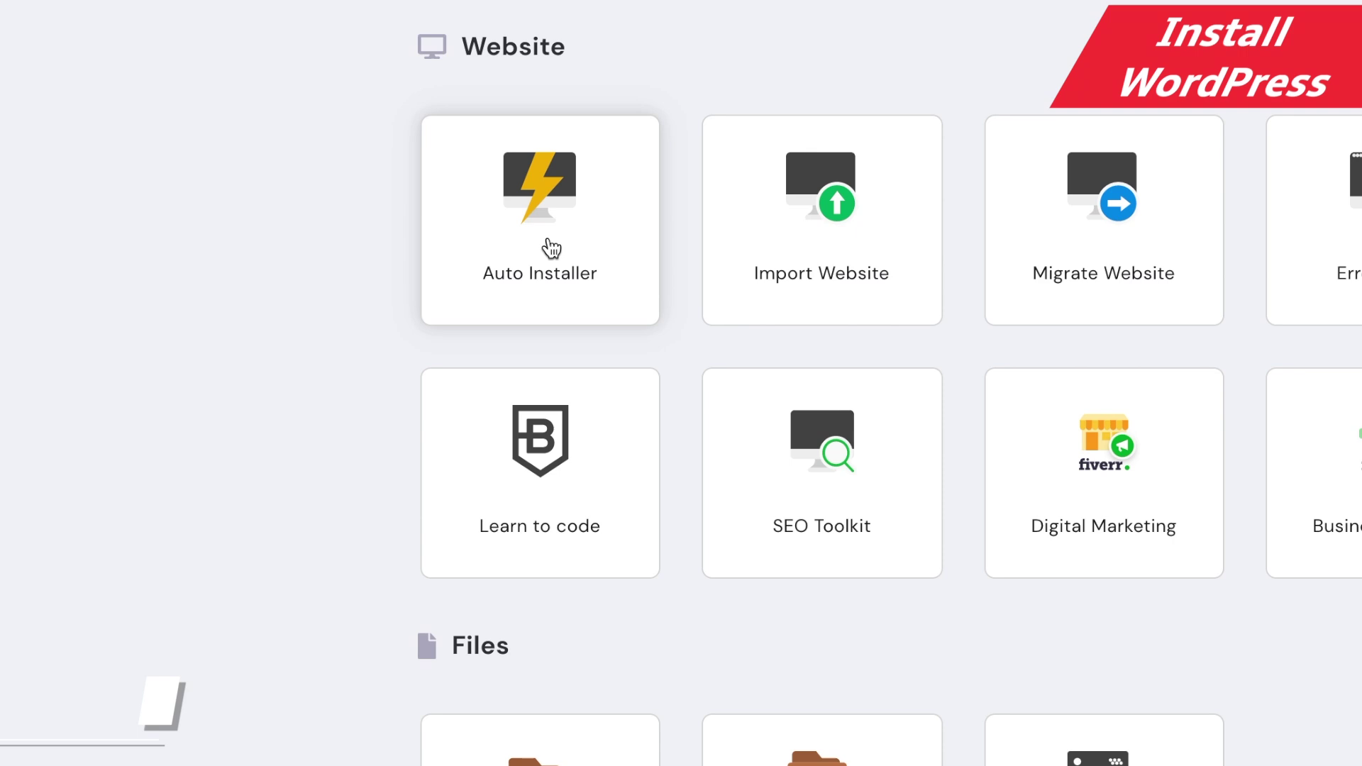
click(512, 229)
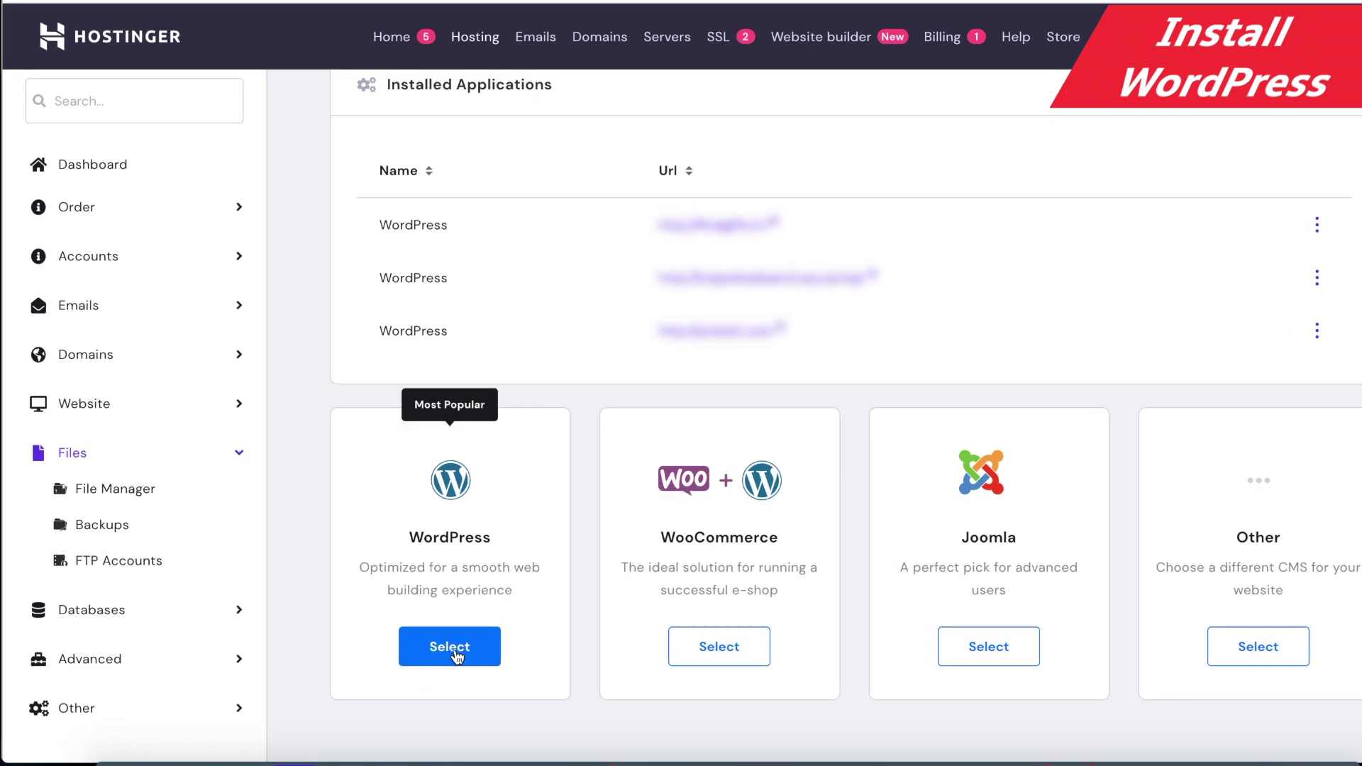
click(406, 661)
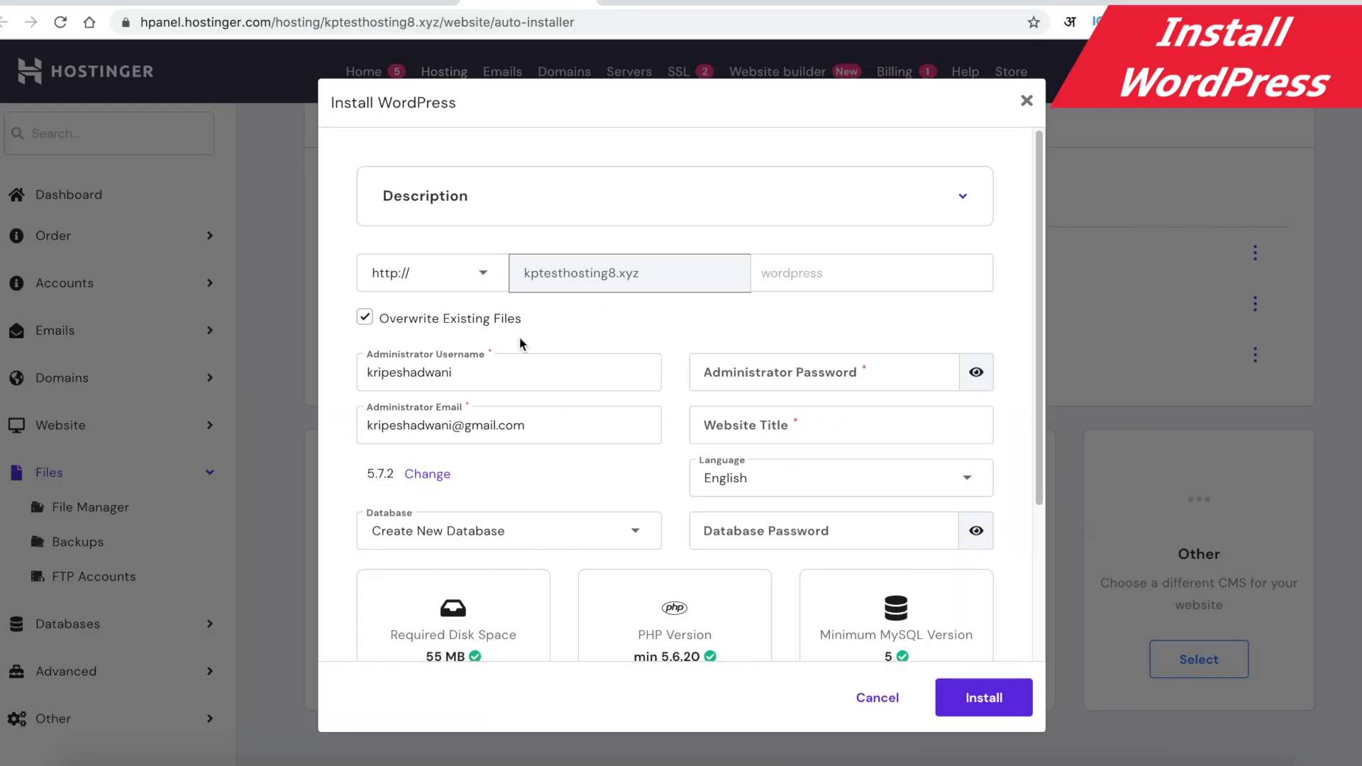
Generate an administrator password for the WordPress installation and set the website title to "Business Website on Hostinger".
click(832, 368)
click(934, 372)
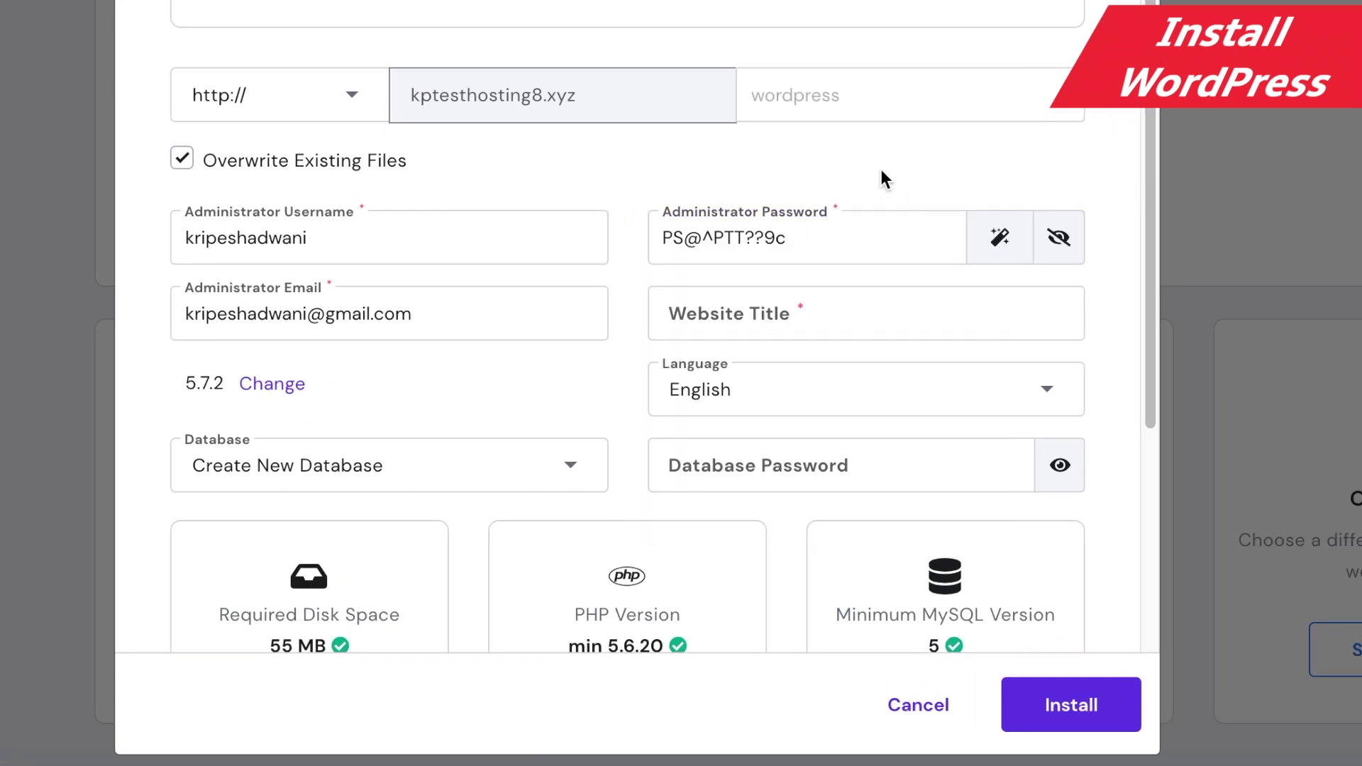
scroll(880, 169, down, 2)
click(827, 178)
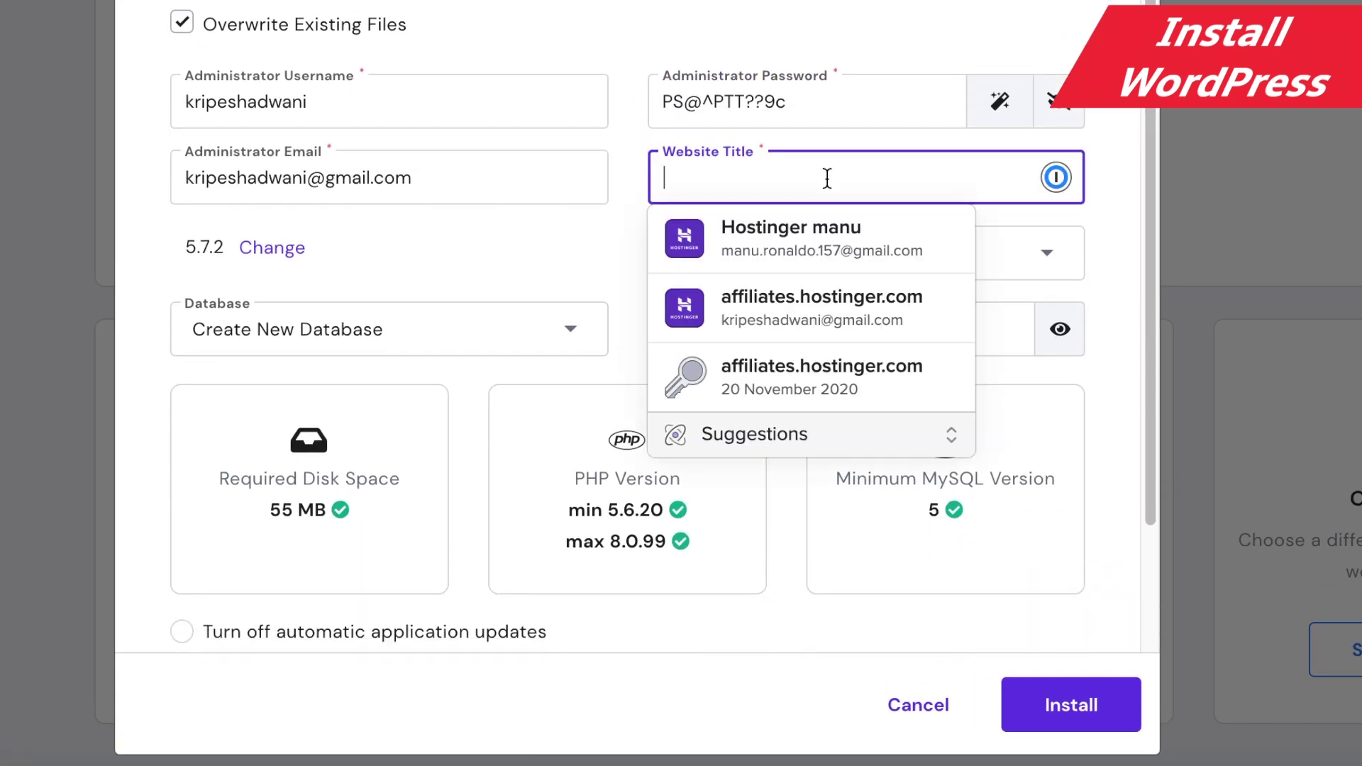
text(Business Website on Hos)
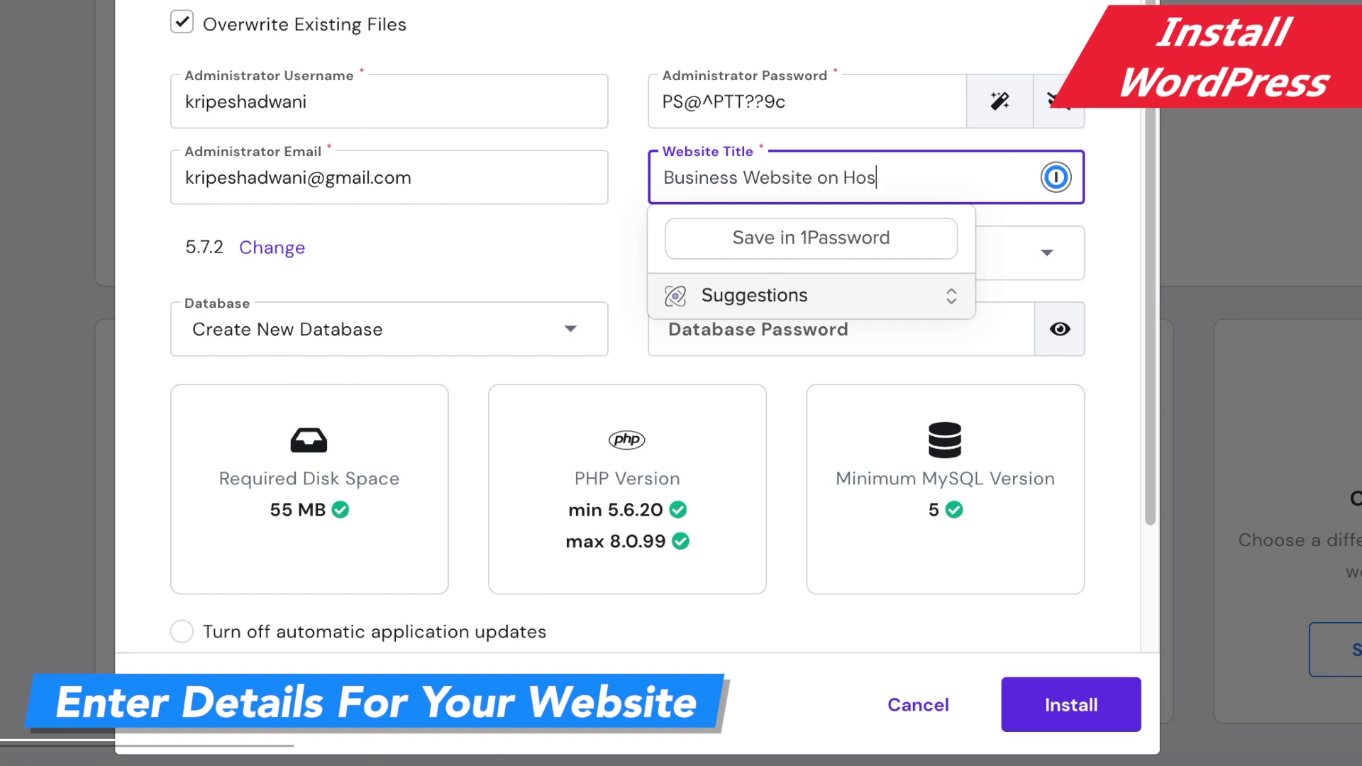
click(1100, 168)
Paste the administrator password as the database password and start the WordPress installation.
scroll(1100, 168, down, 2)
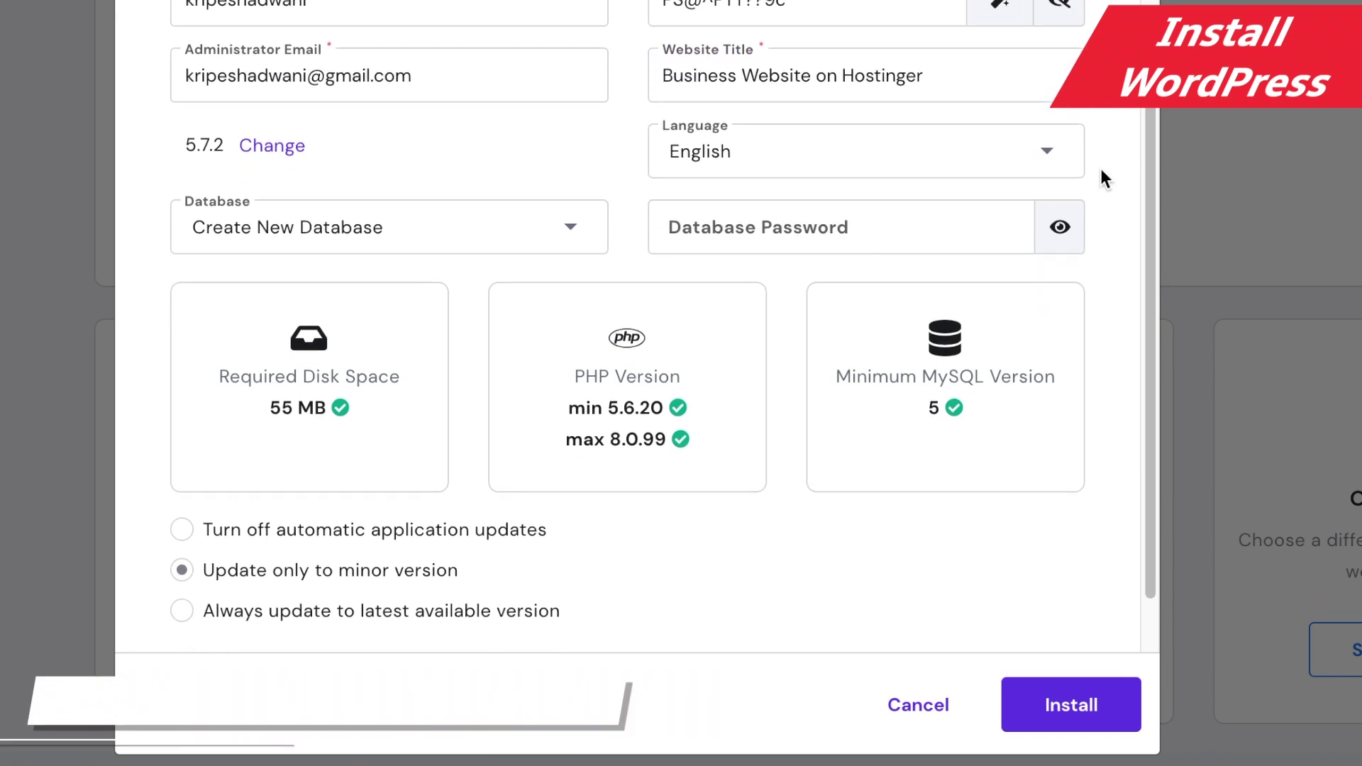
click(810, 202)
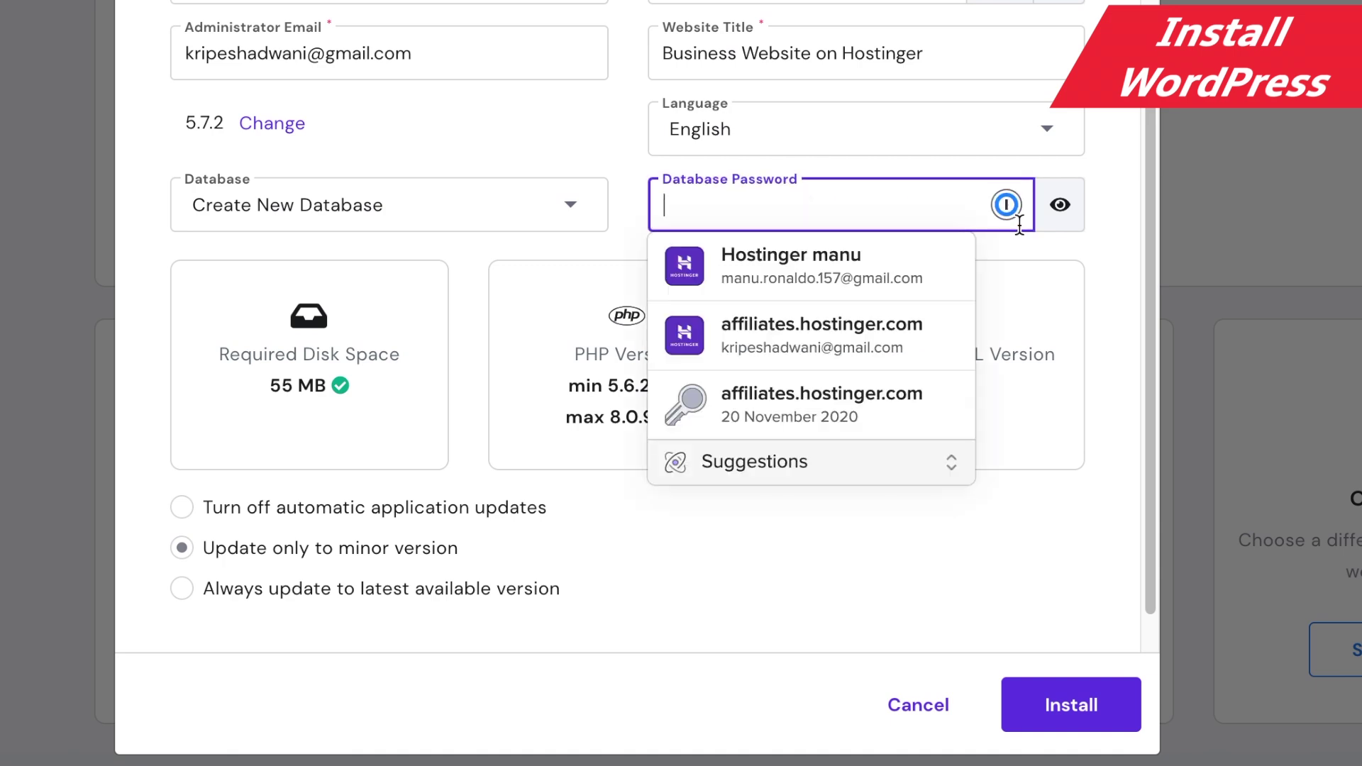
click(1007, 3)
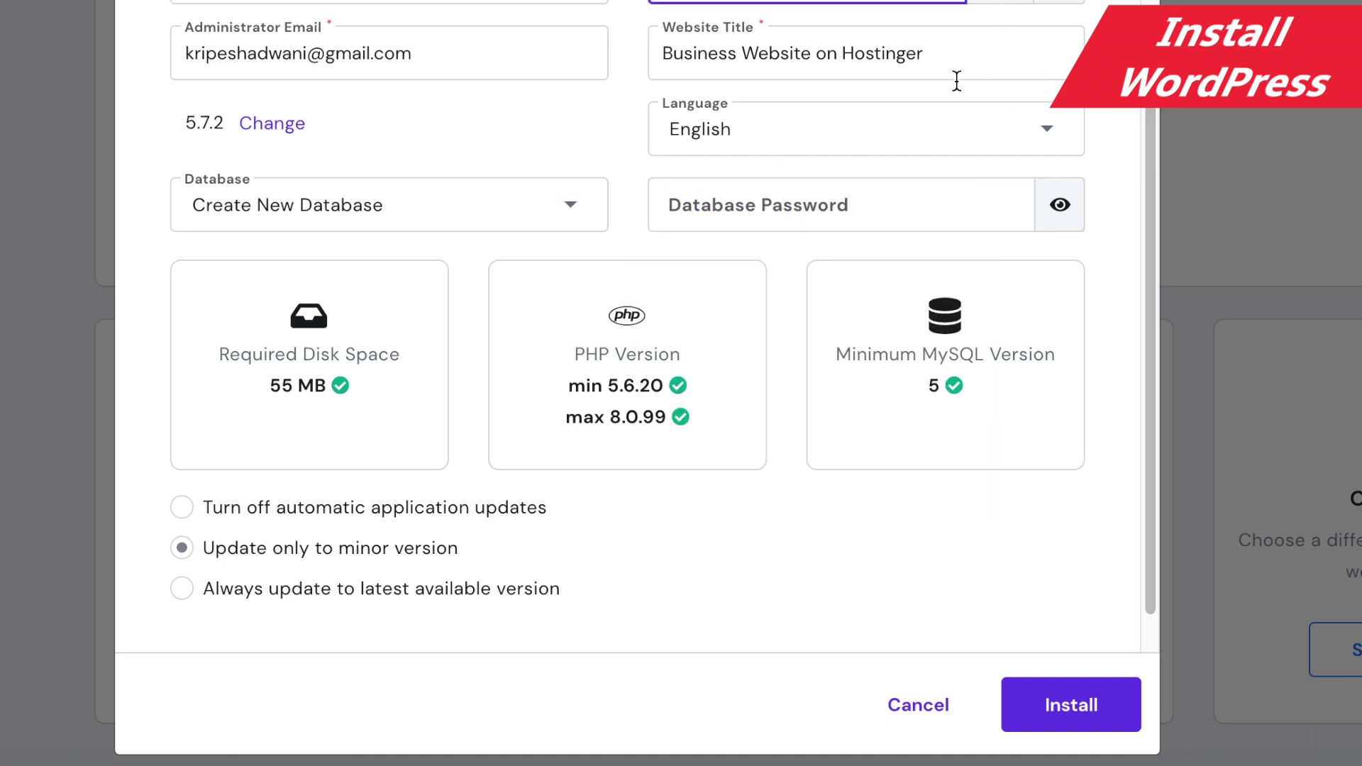
click(839, 194)
key(ctrl+v)
click(1120, 186)
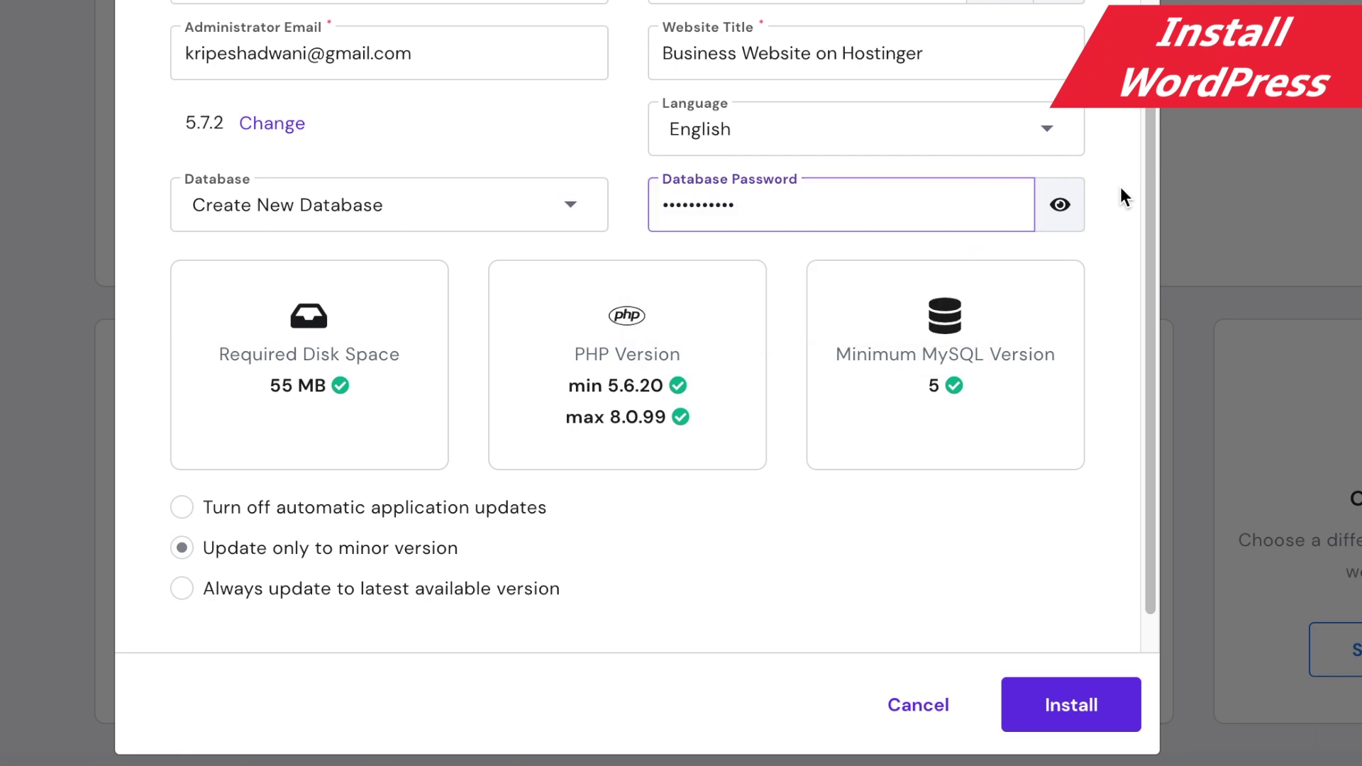
scroll(1120, 185, down, 1)
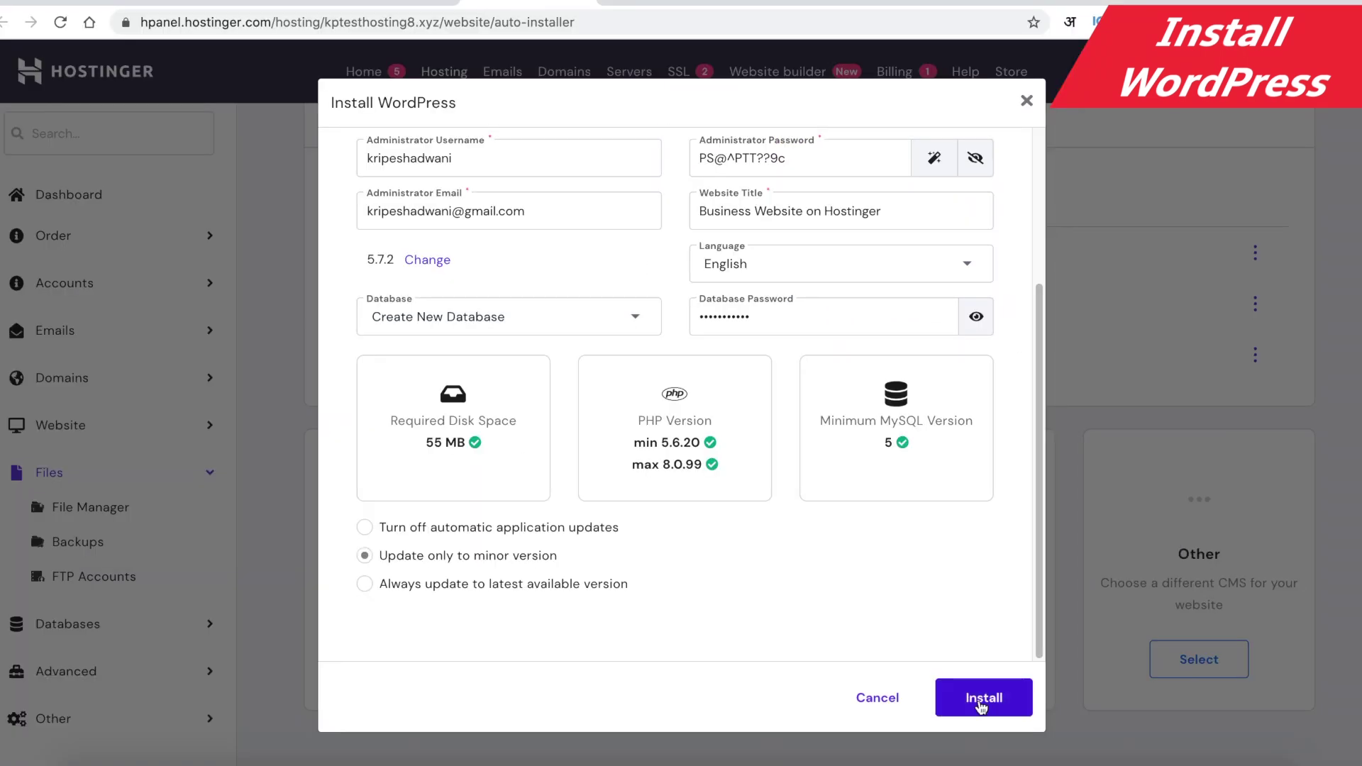
click(982, 701)
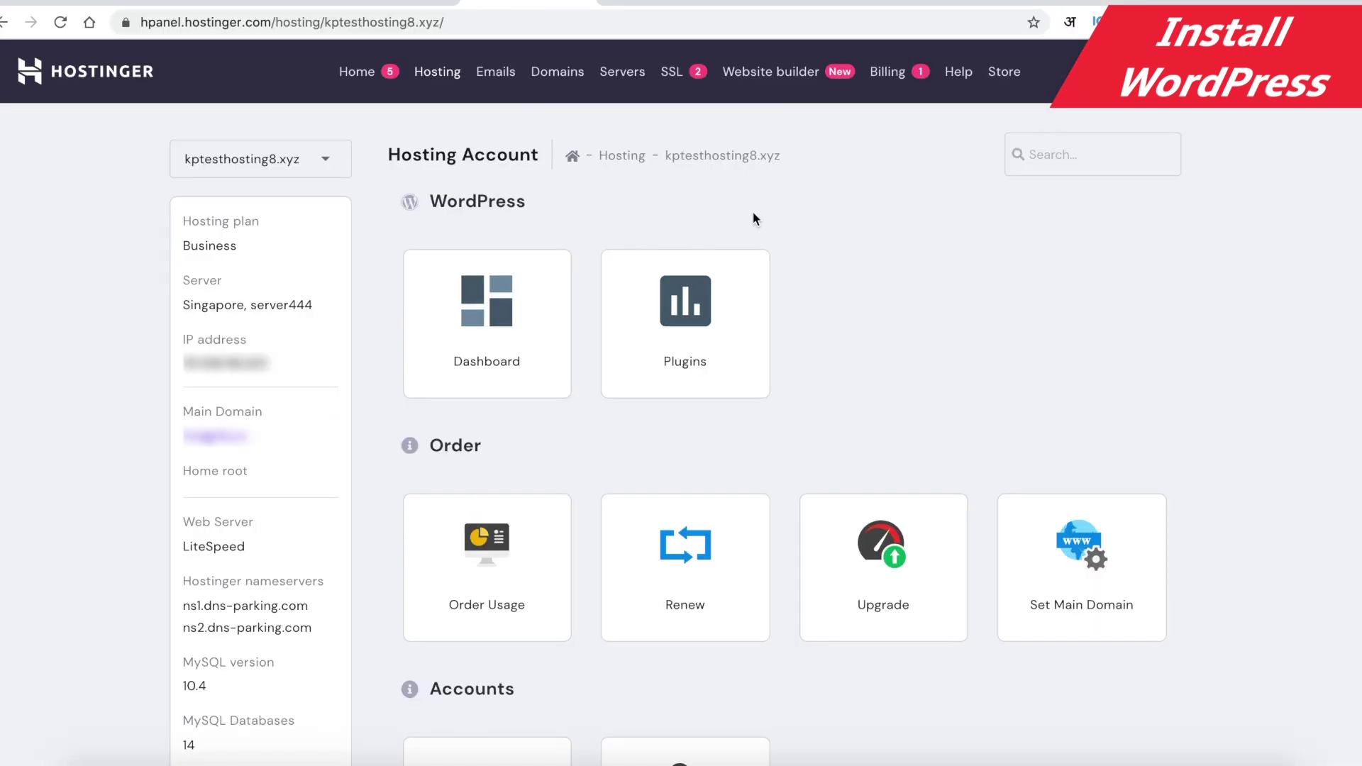
Check the new site's front page and open its WordPress admin from the hosting dashboard, skipping the AIOSEO setup wizard.
click(631, 3)
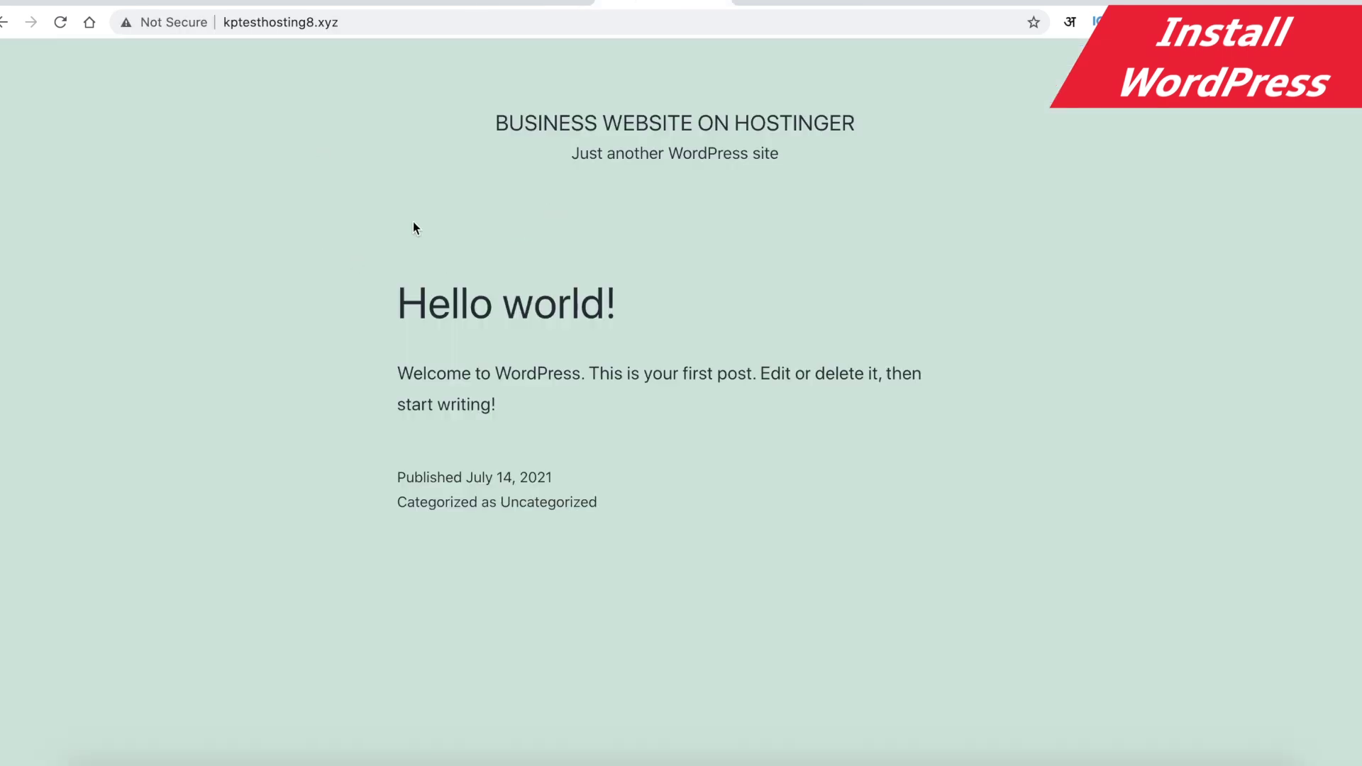
click(526, 2)
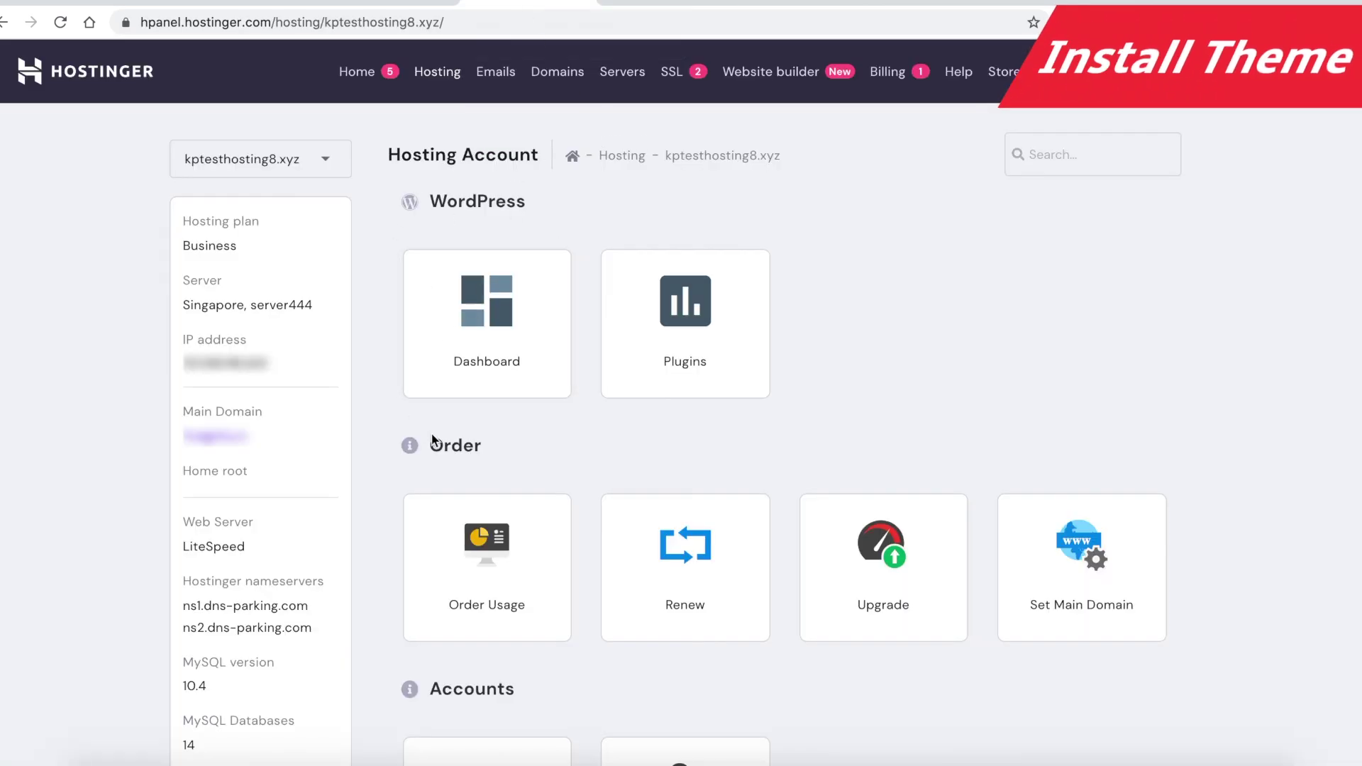
click(470, 317)
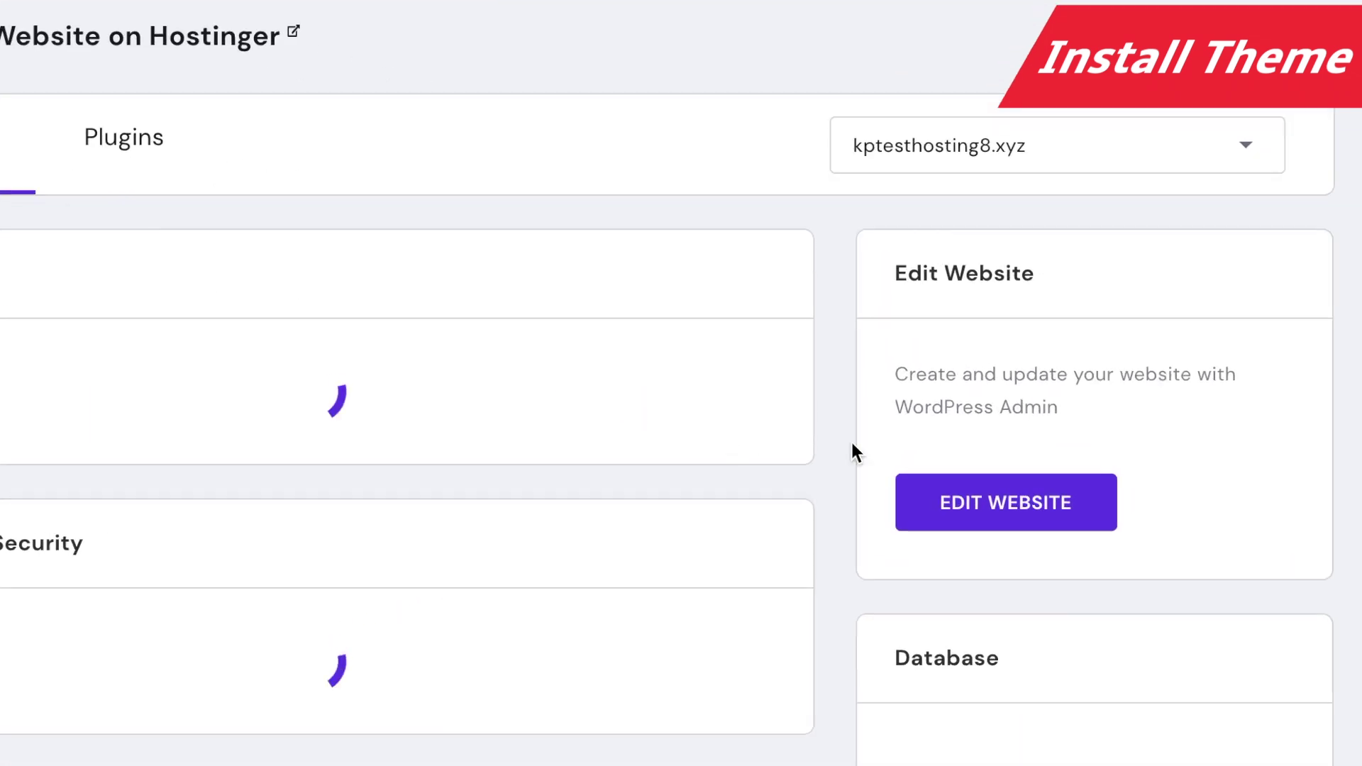
click(945, 505)
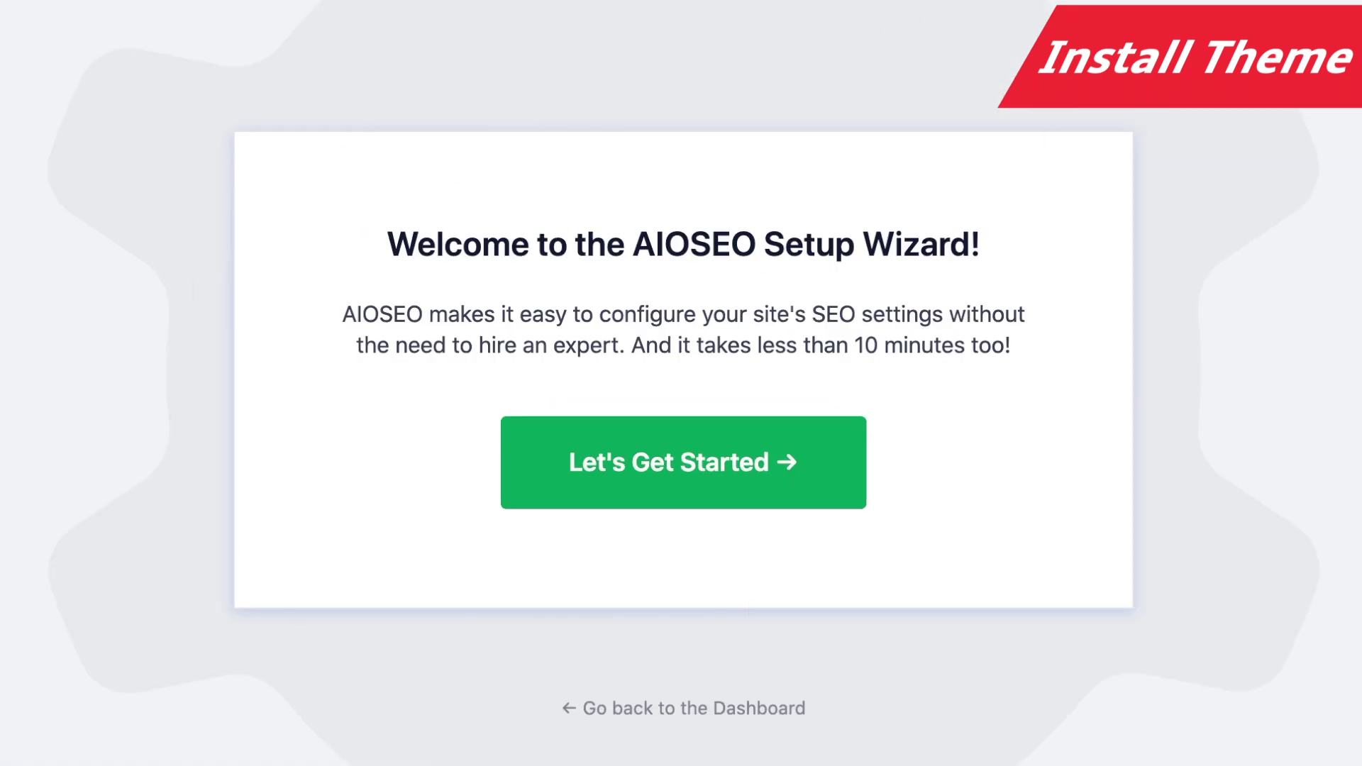
click(682, 709)
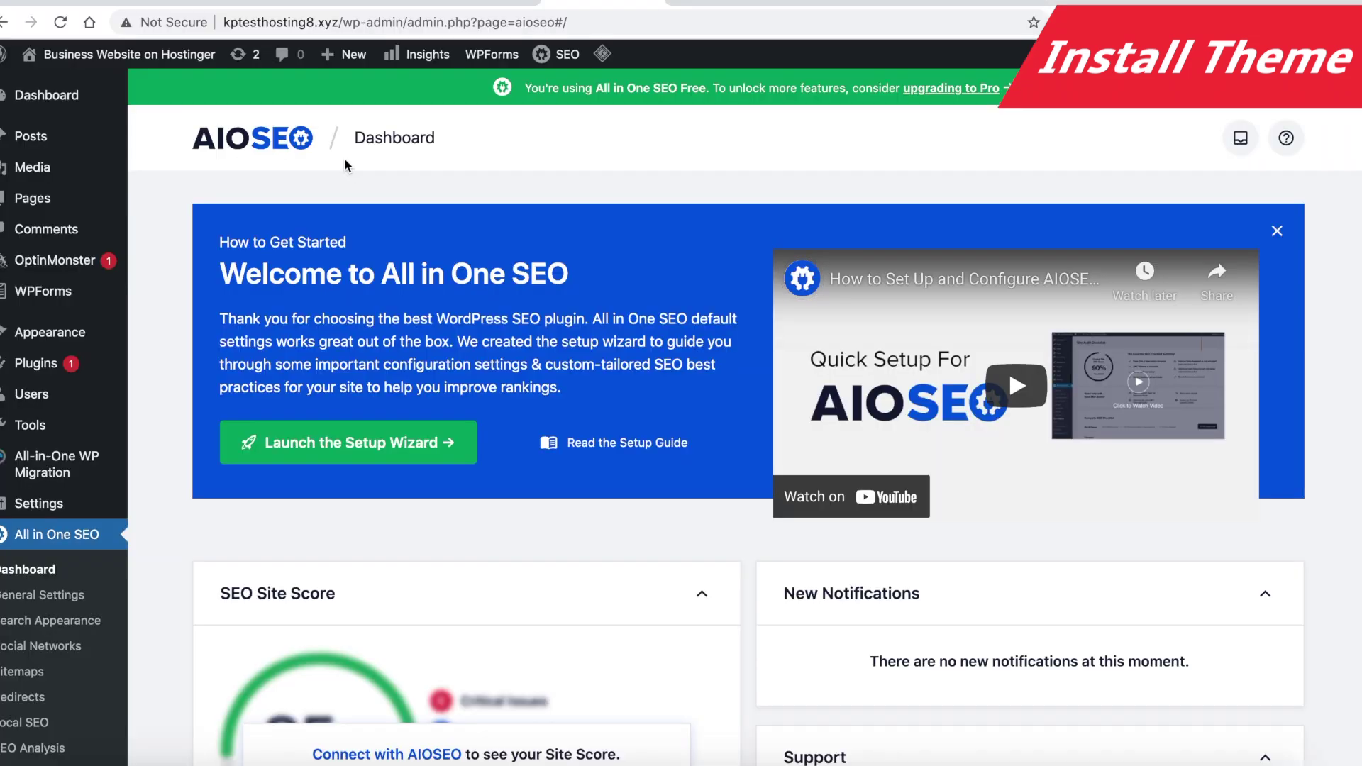
Deactivate the unneeded plugins, including MonsterInsights, OptinMonster and WPForms Lite, keeping only LiteSpeed Cache active.
mouse_move(43, 363)
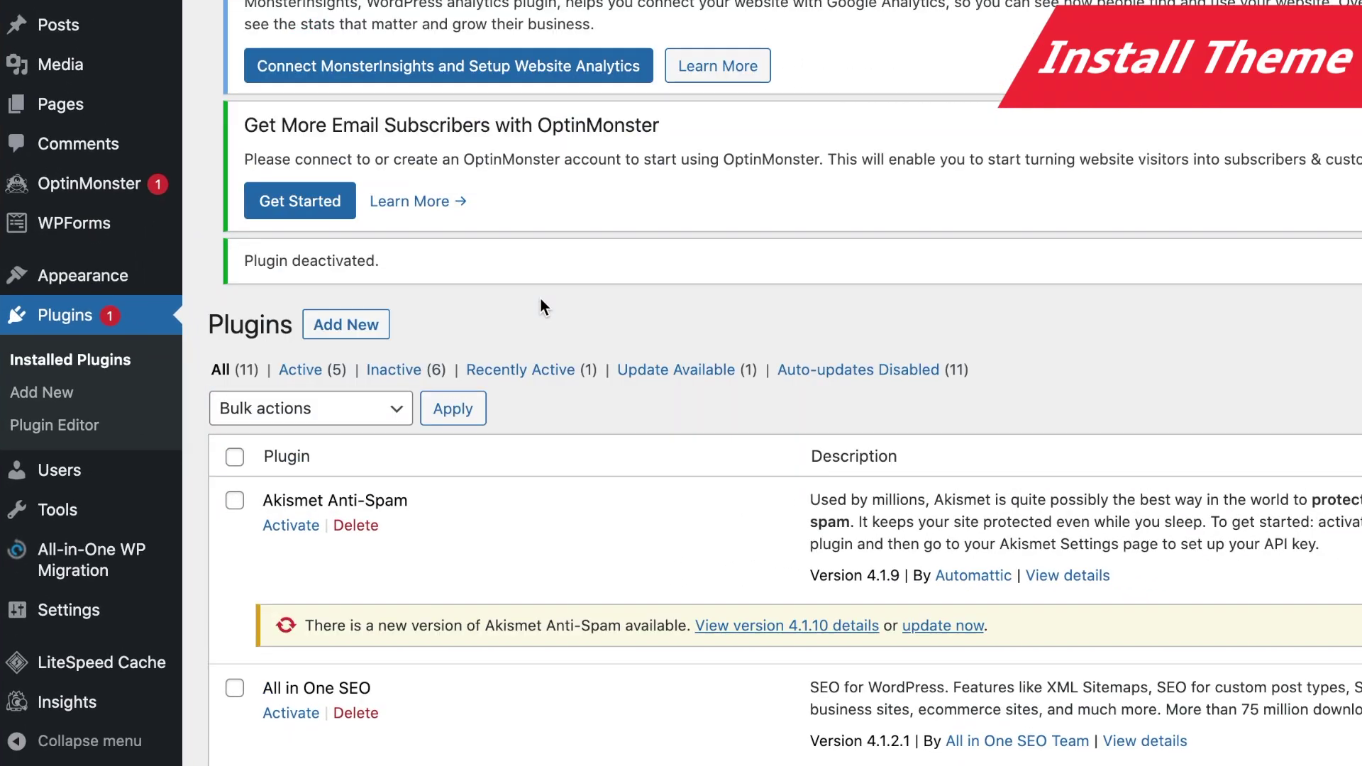
scroll(541, 303, down, 5)
click(587, 266)
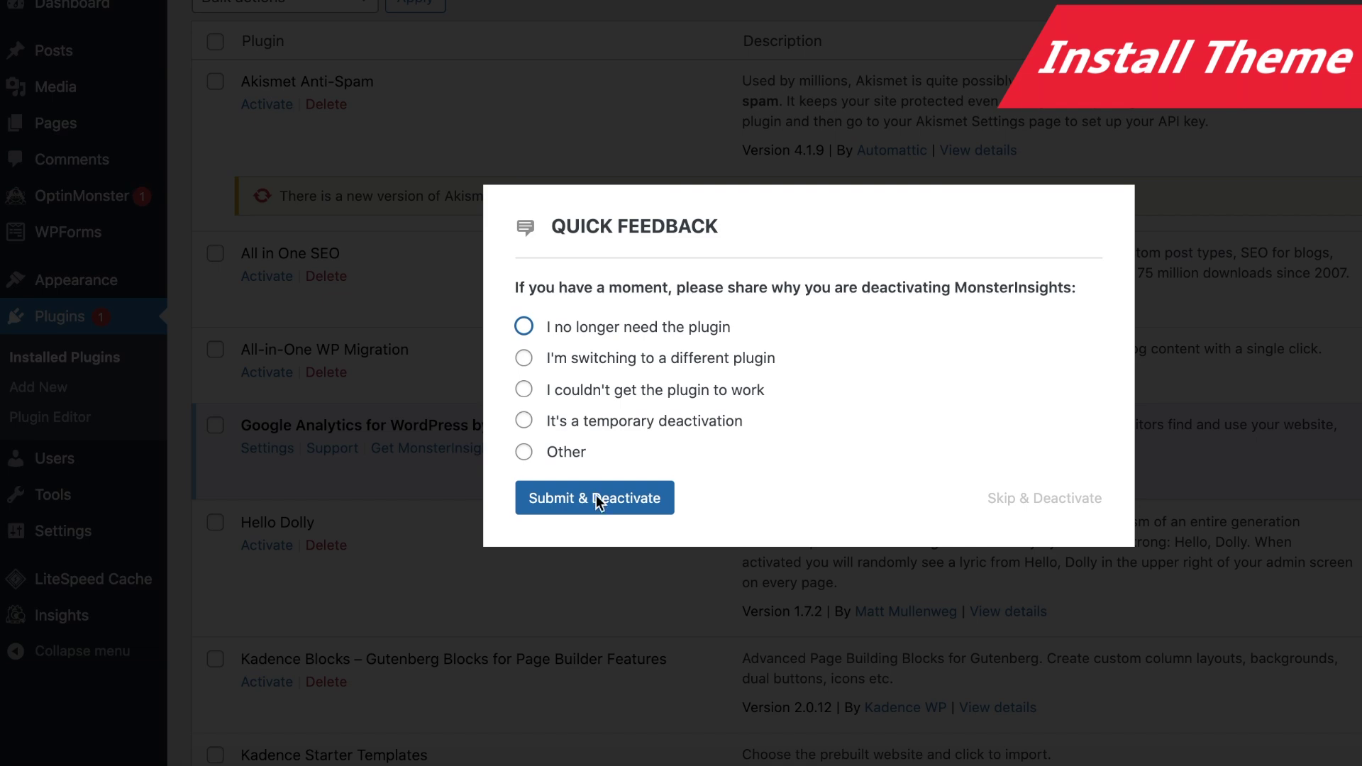
click(589, 492)
scroll(503, 334, down, 10)
click(369, 389)
click(471, 475)
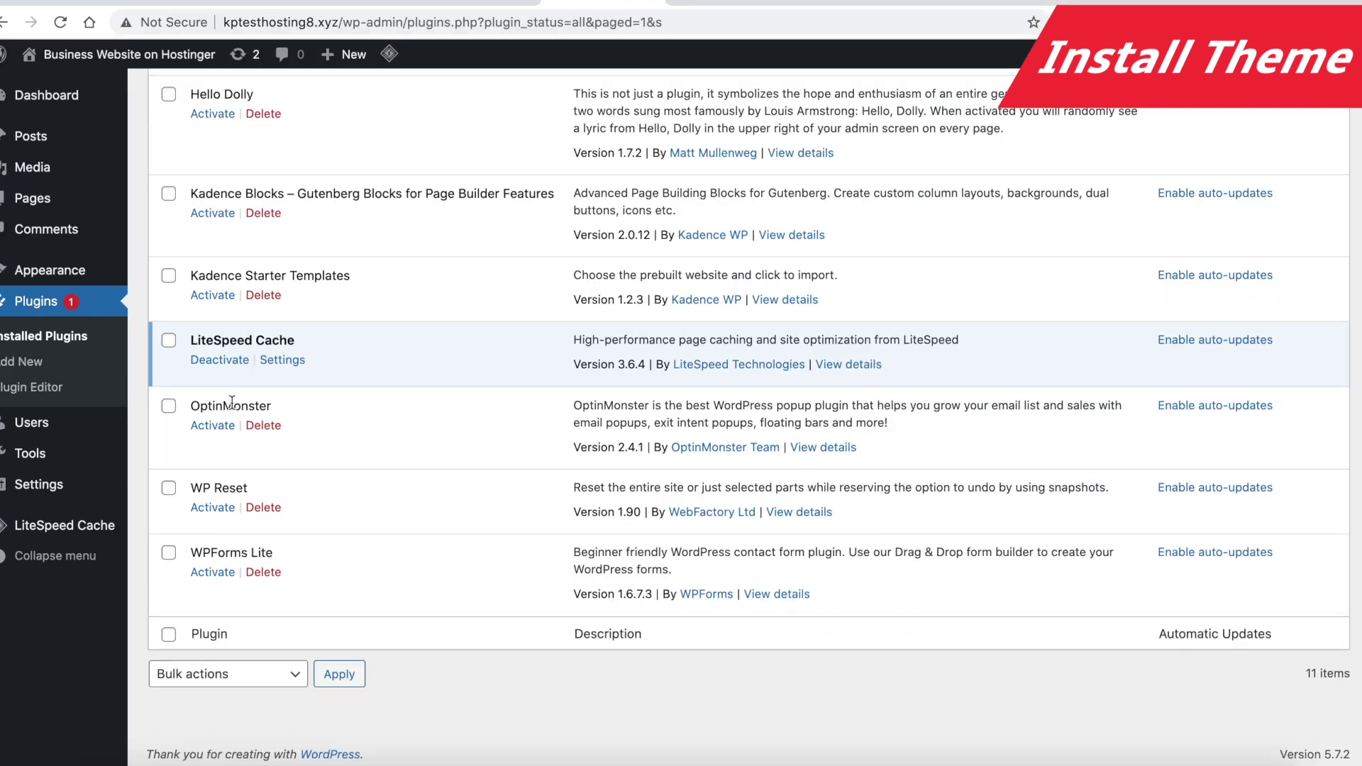
scroll(283, 354, up, 10)
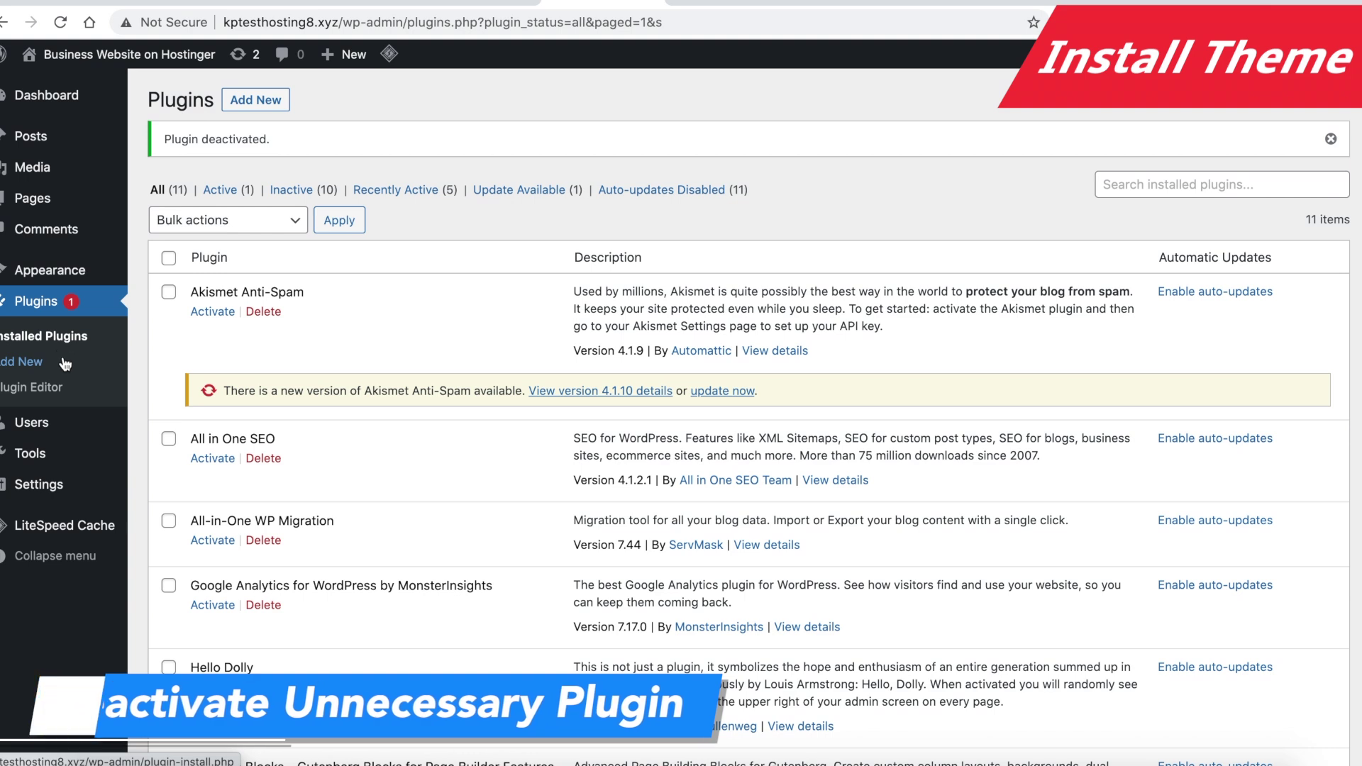
scroll(241, 366, down, 10)
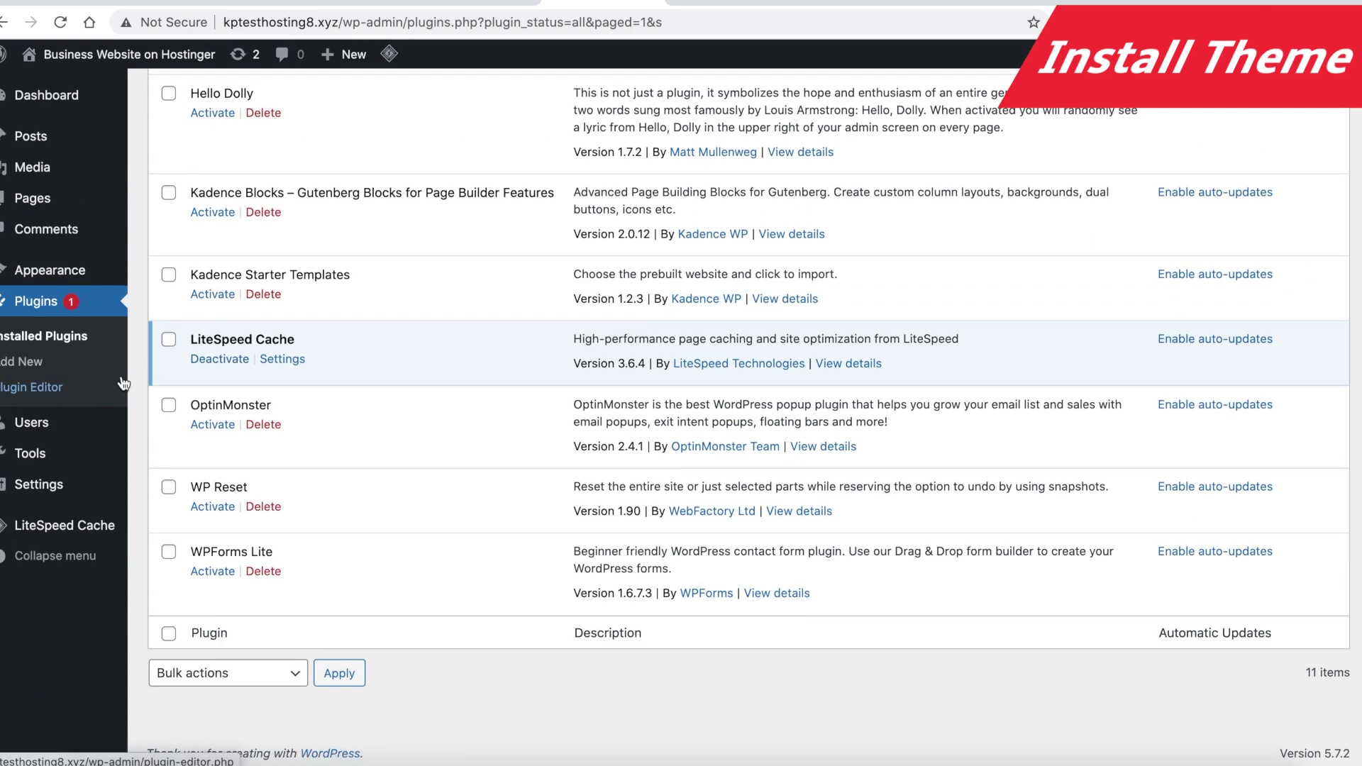
Start adding a new theme to the site and search the theme directory for "kadence".
click(43, 271)
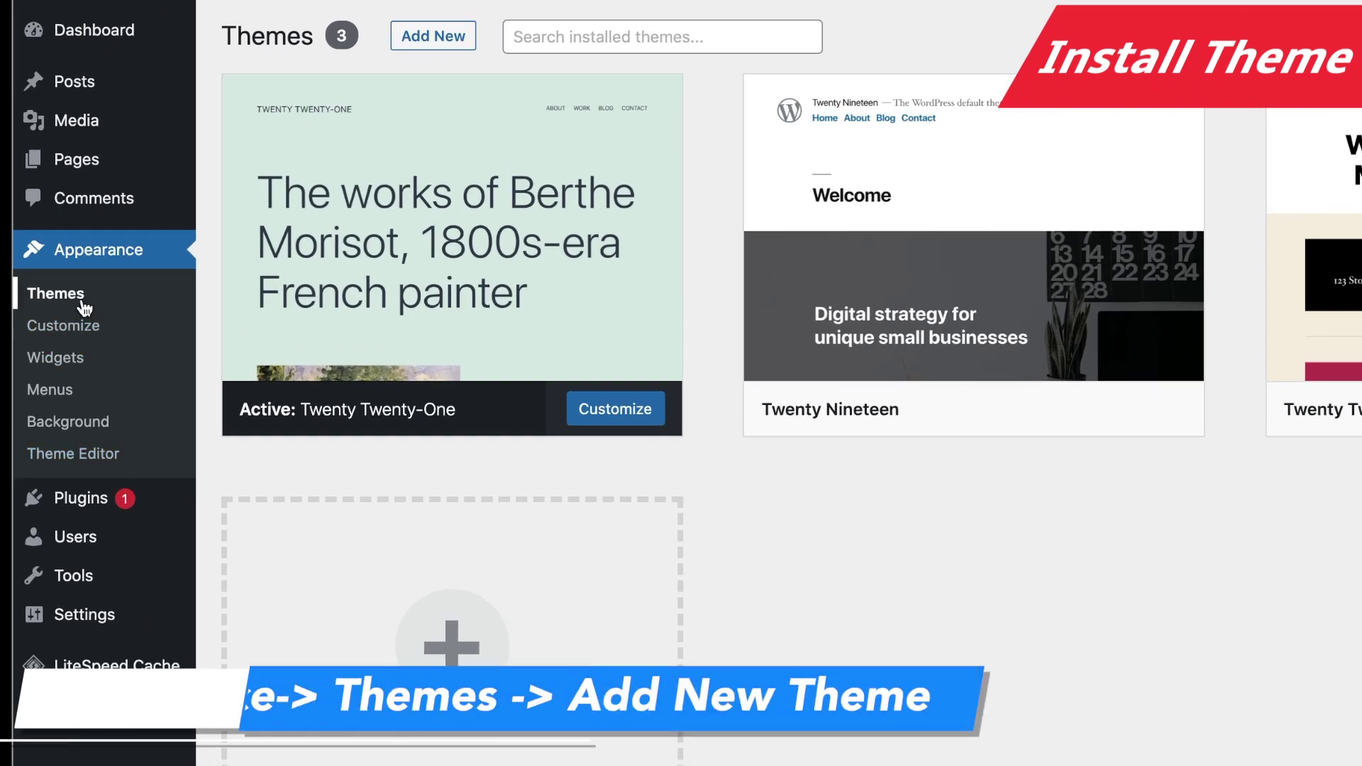
click(446, 39)
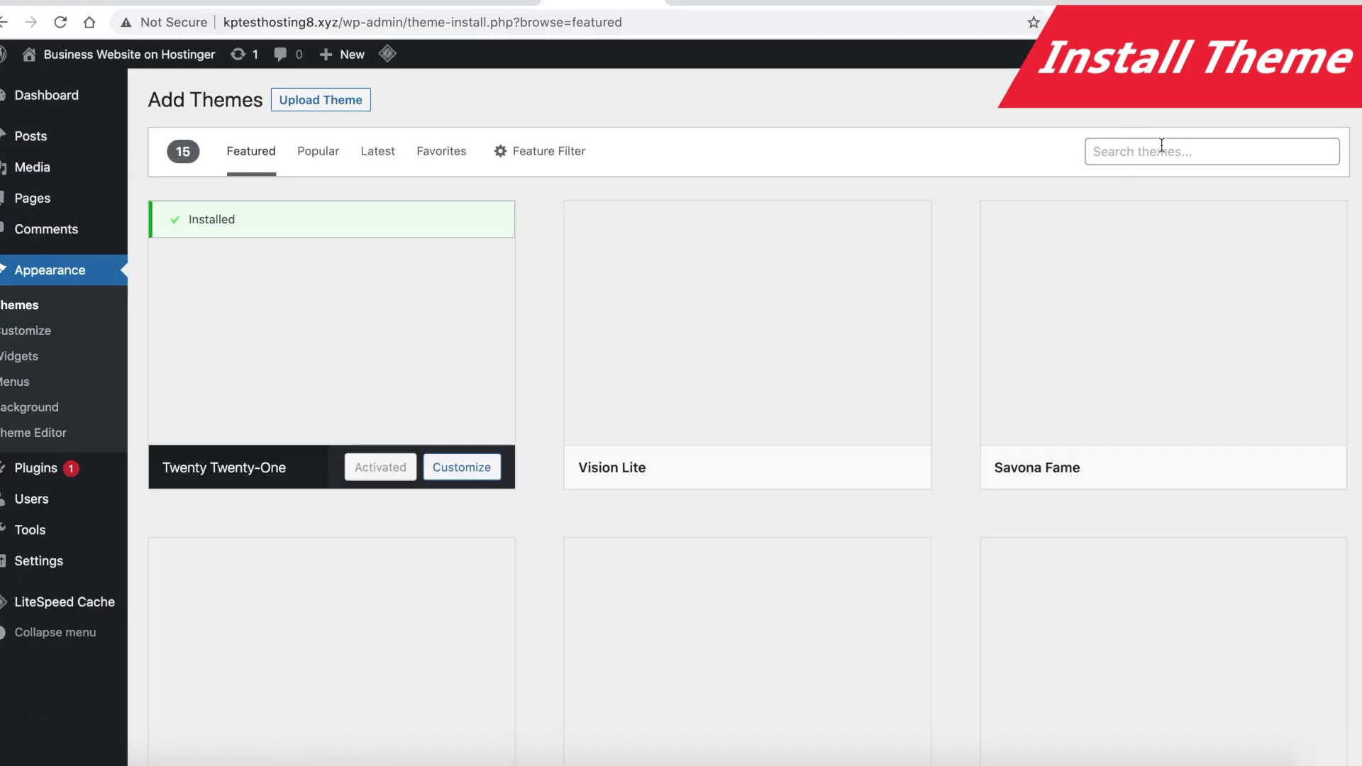
click(1161, 149)
text(kadence)
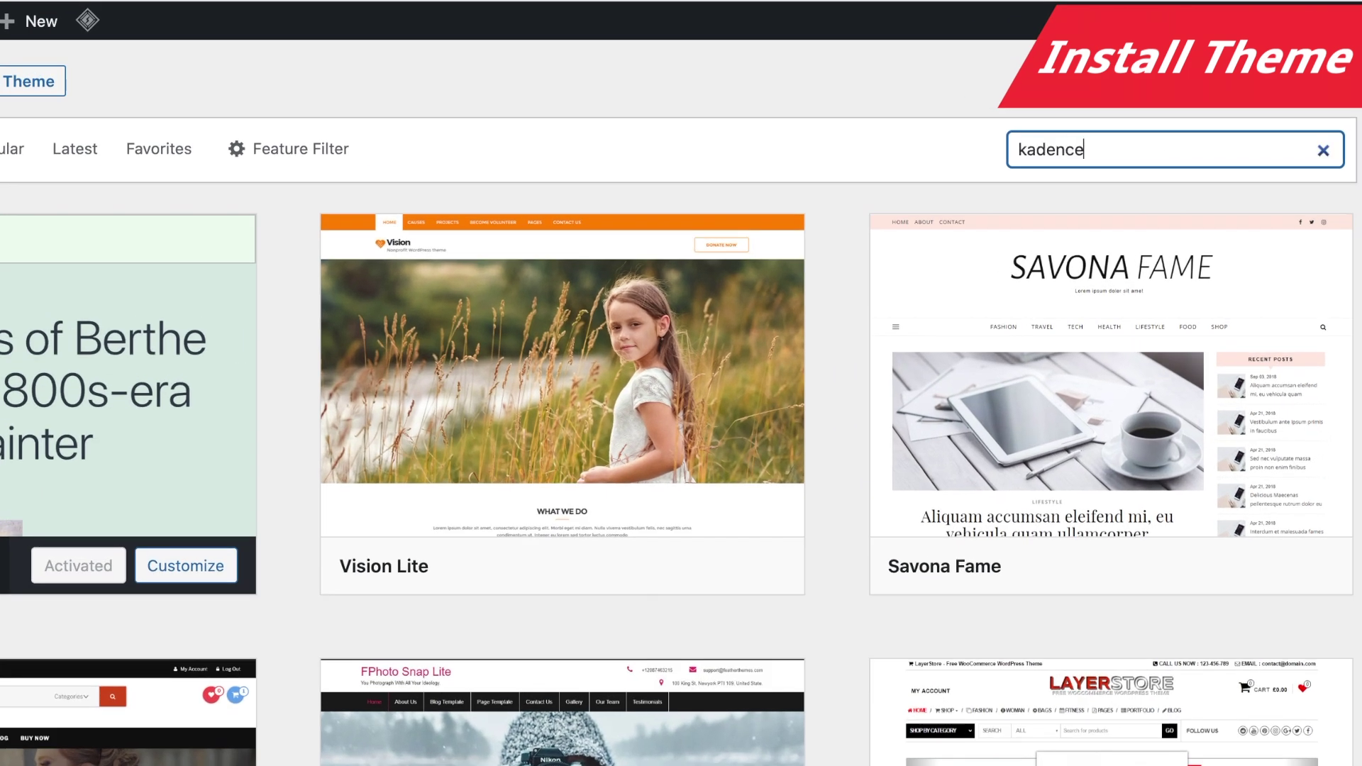
Install and activate the Kadence theme and install its Kadence Starter Templates plugin.
mouse_move(104, 570)
click(400, 472)
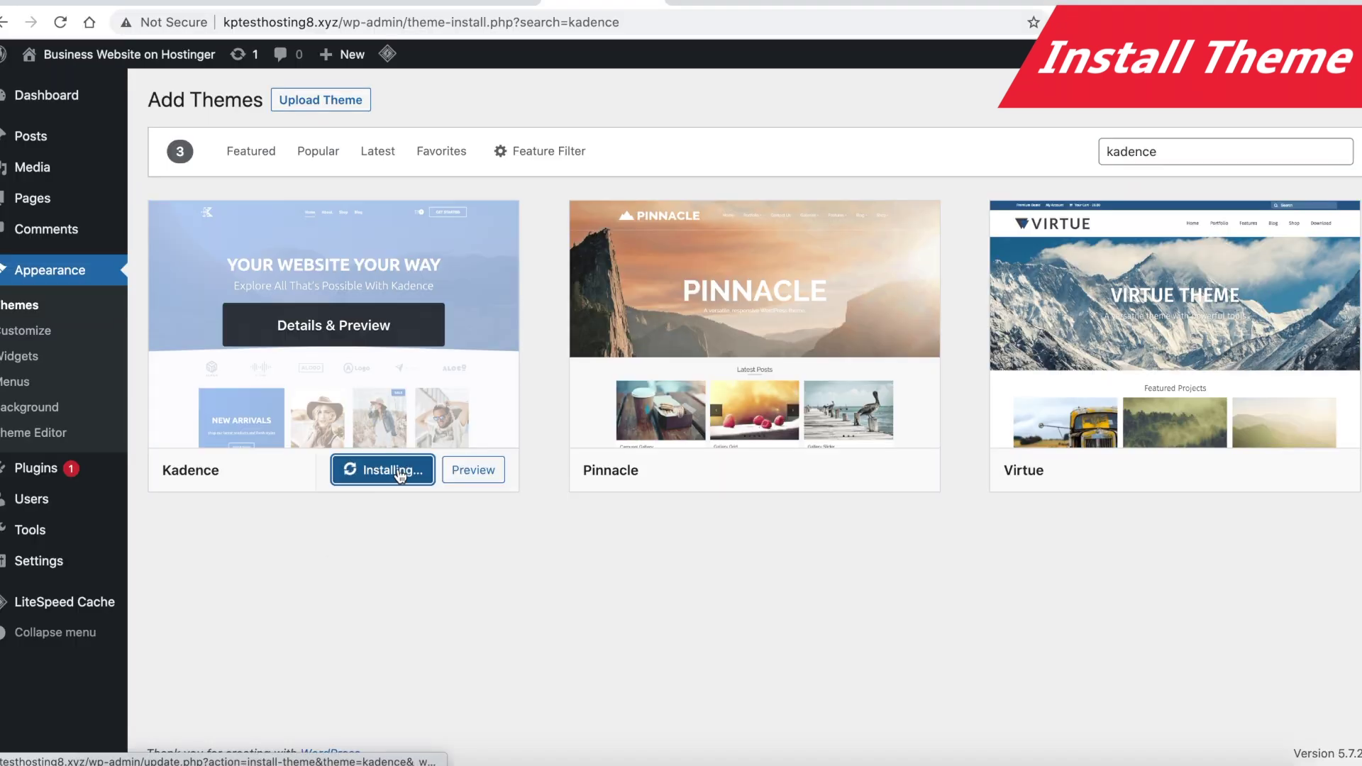
click(383, 470)
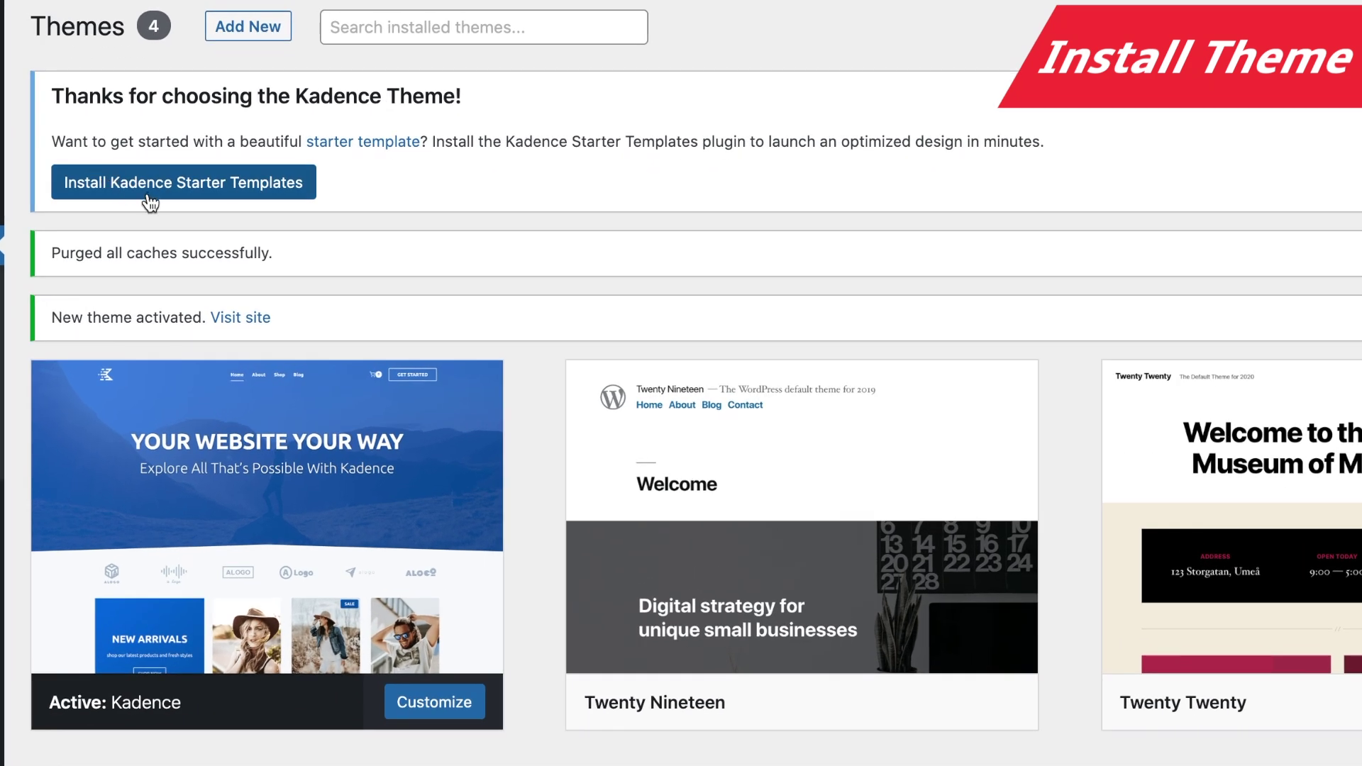
click(149, 201)
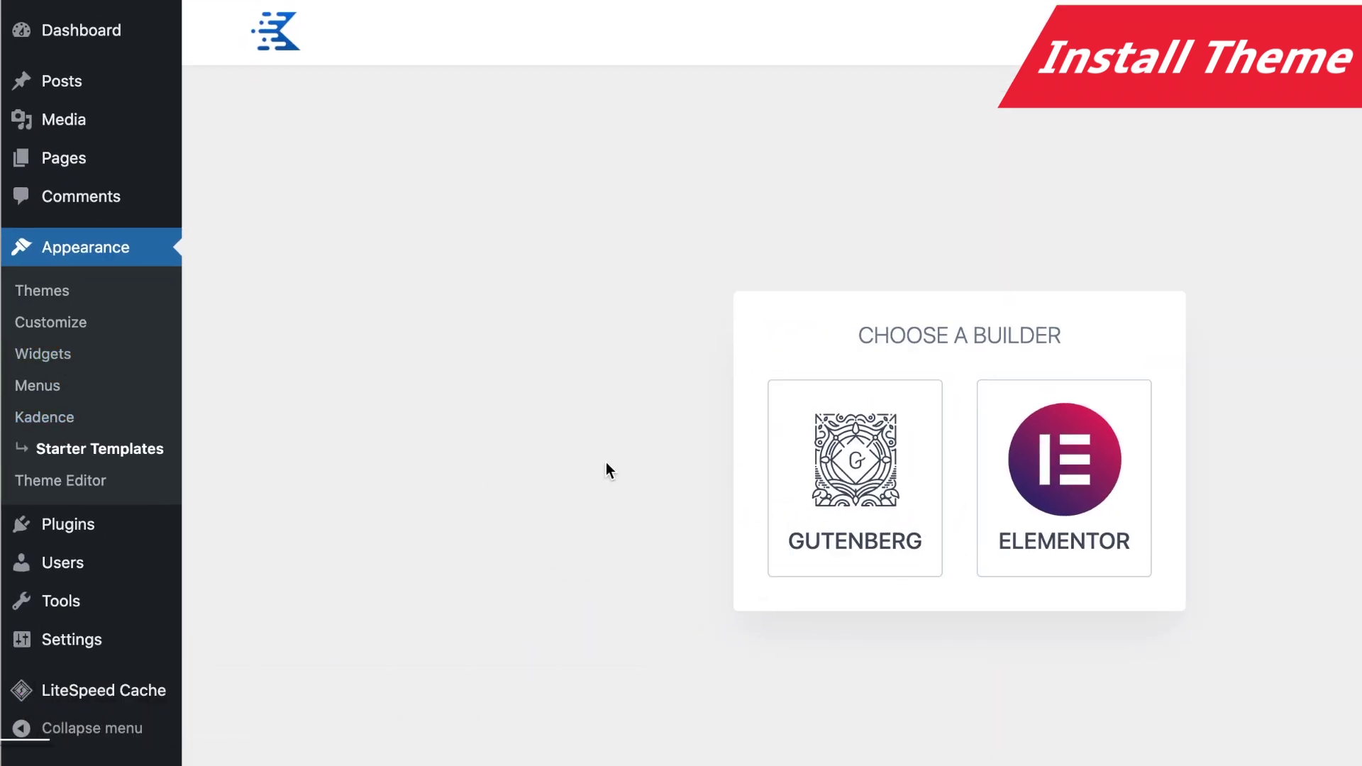
Choose Gutenberg as the builder and open the Agency starter template from the template library.
click(783, 527)
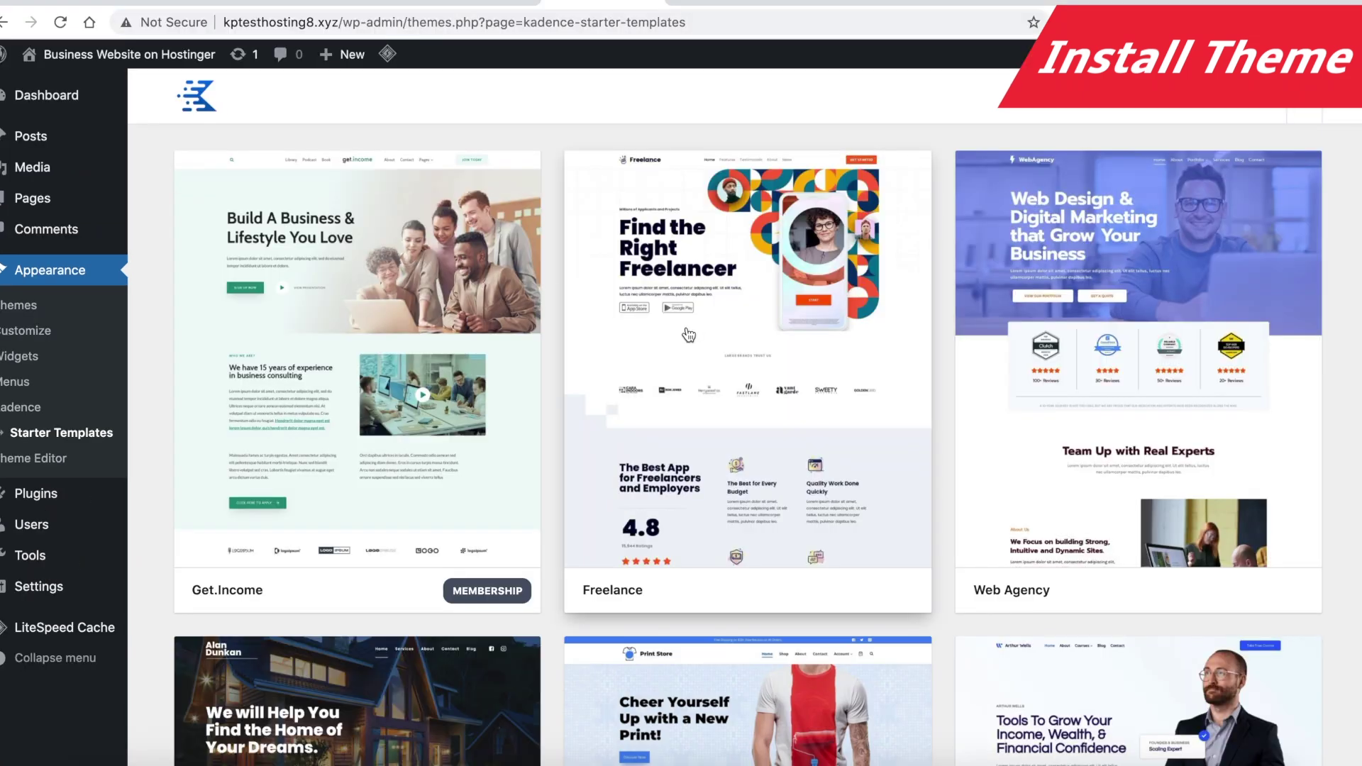
scroll(687, 326, down, 3)
scroll(686, 332, down, 10)
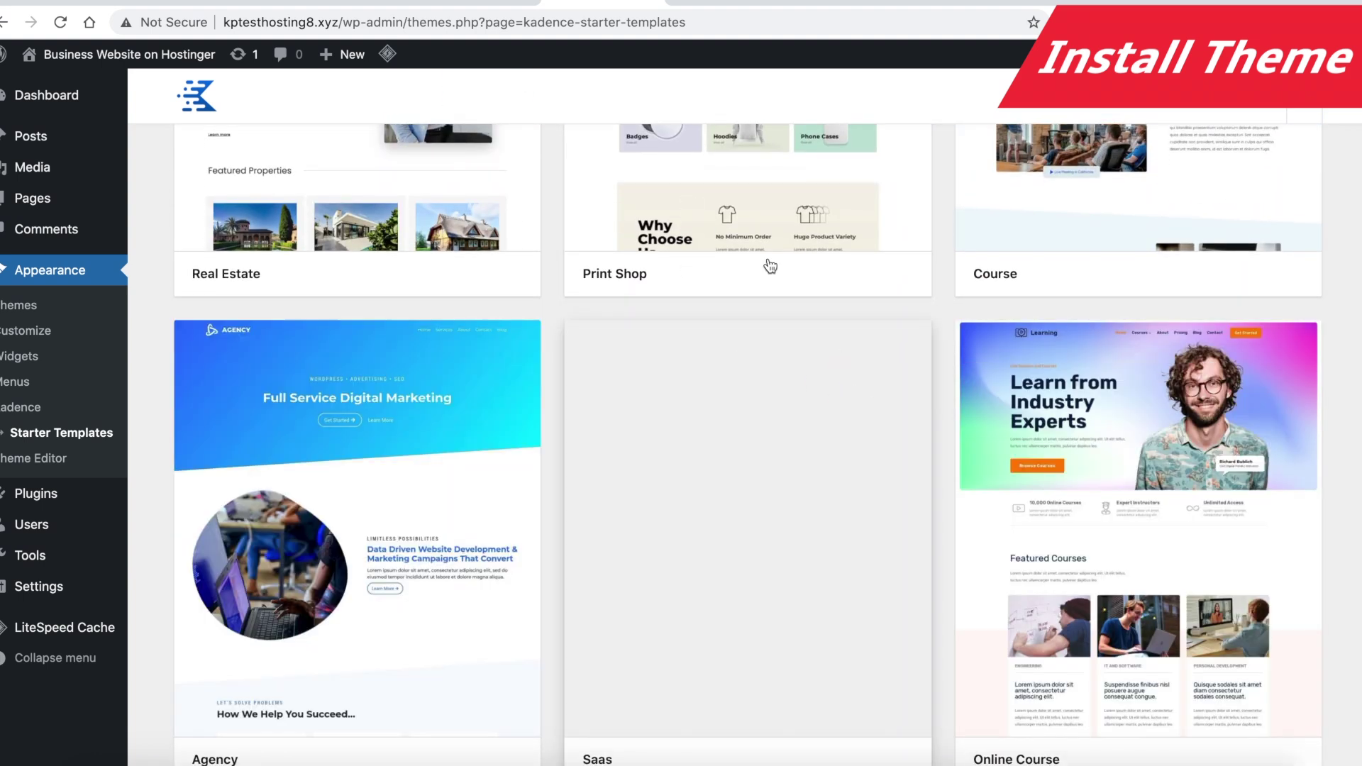
scroll(765, 262, down, 7)
scroll(758, 225, up, 3)
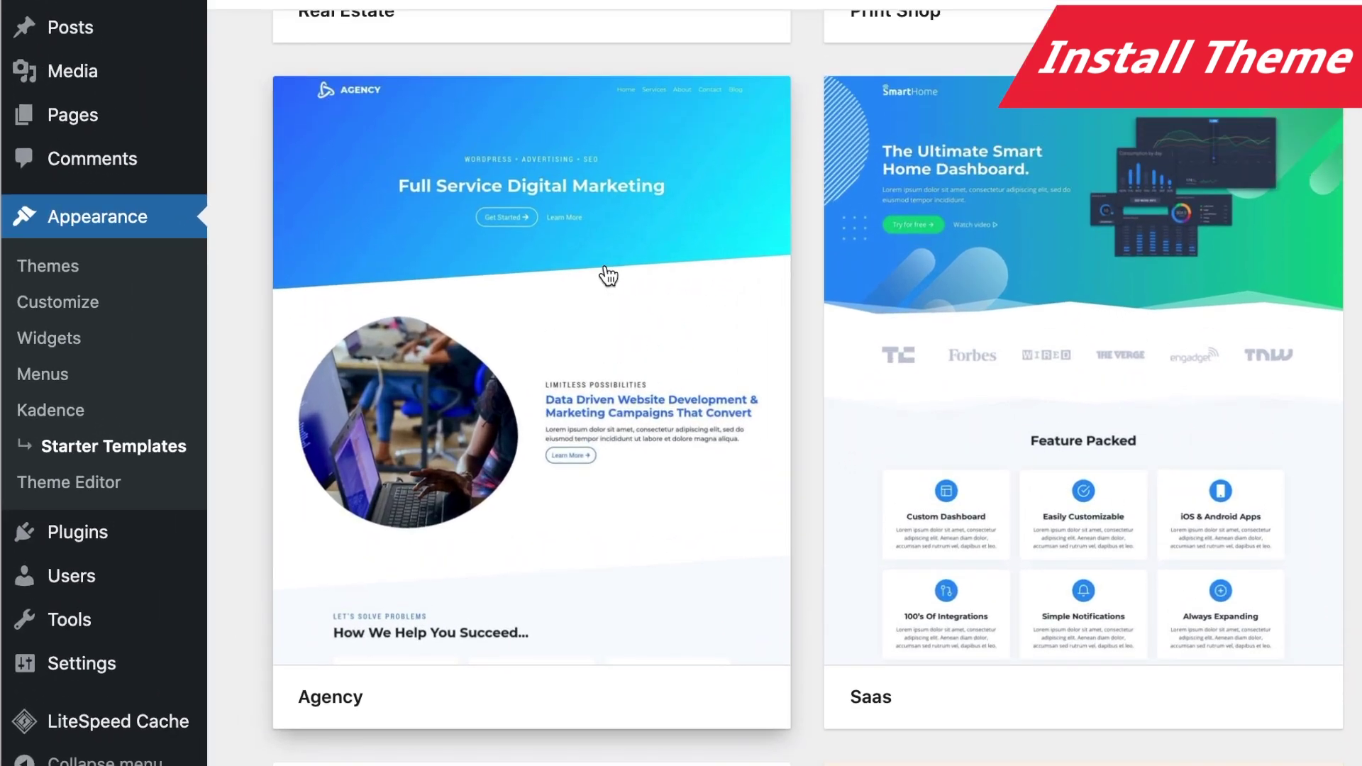
click(599, 462)
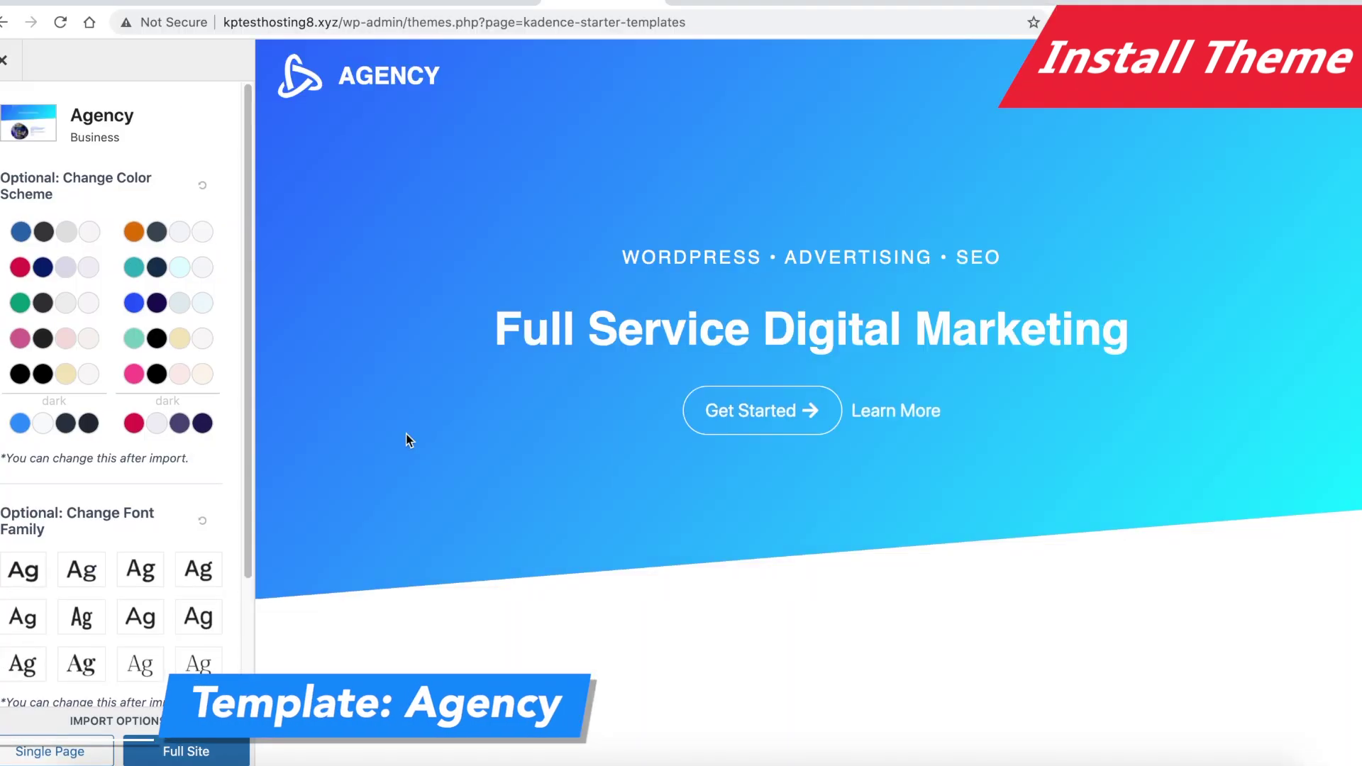
Preview the Agency template and import it as a full site together with the Kadence Blocks plugin.
scroll(798, 156, down, 7)
scroll(797, 158, up, 7)
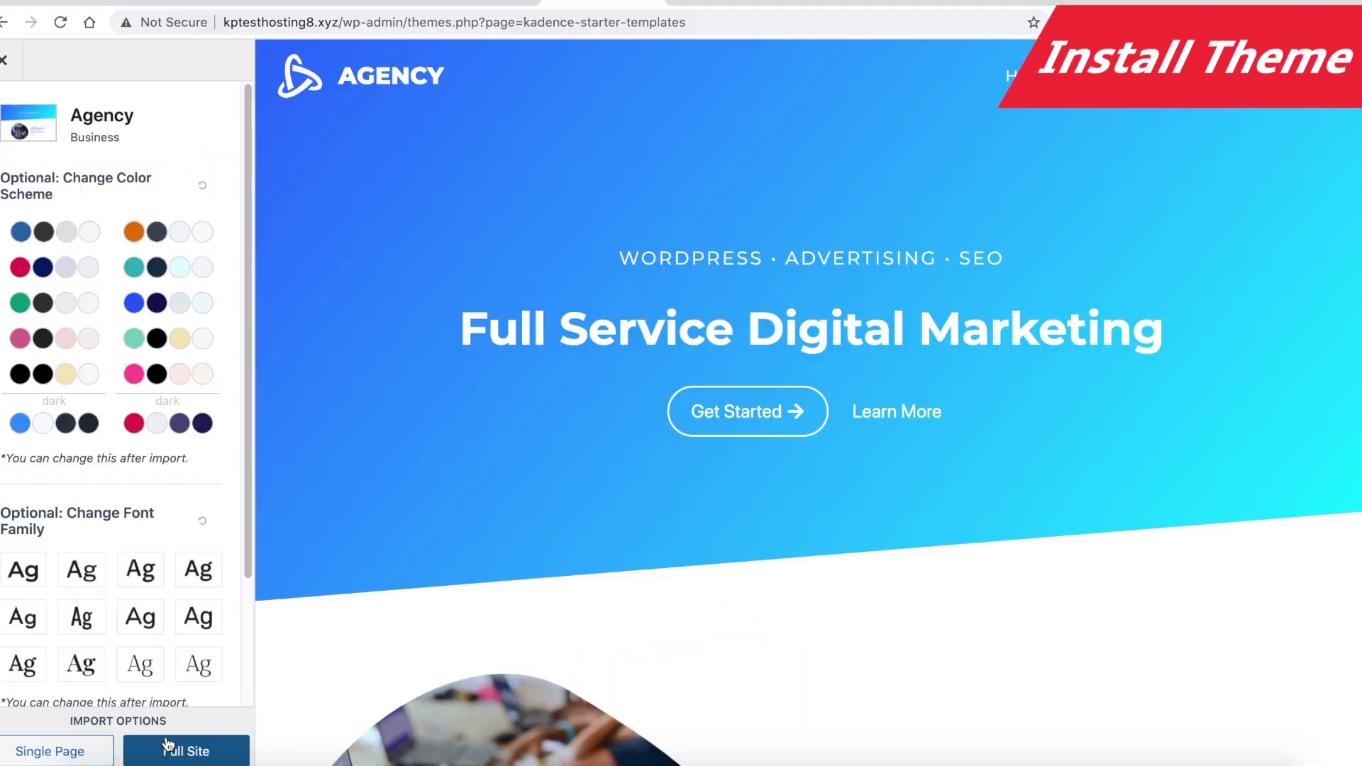
click(266, 731)
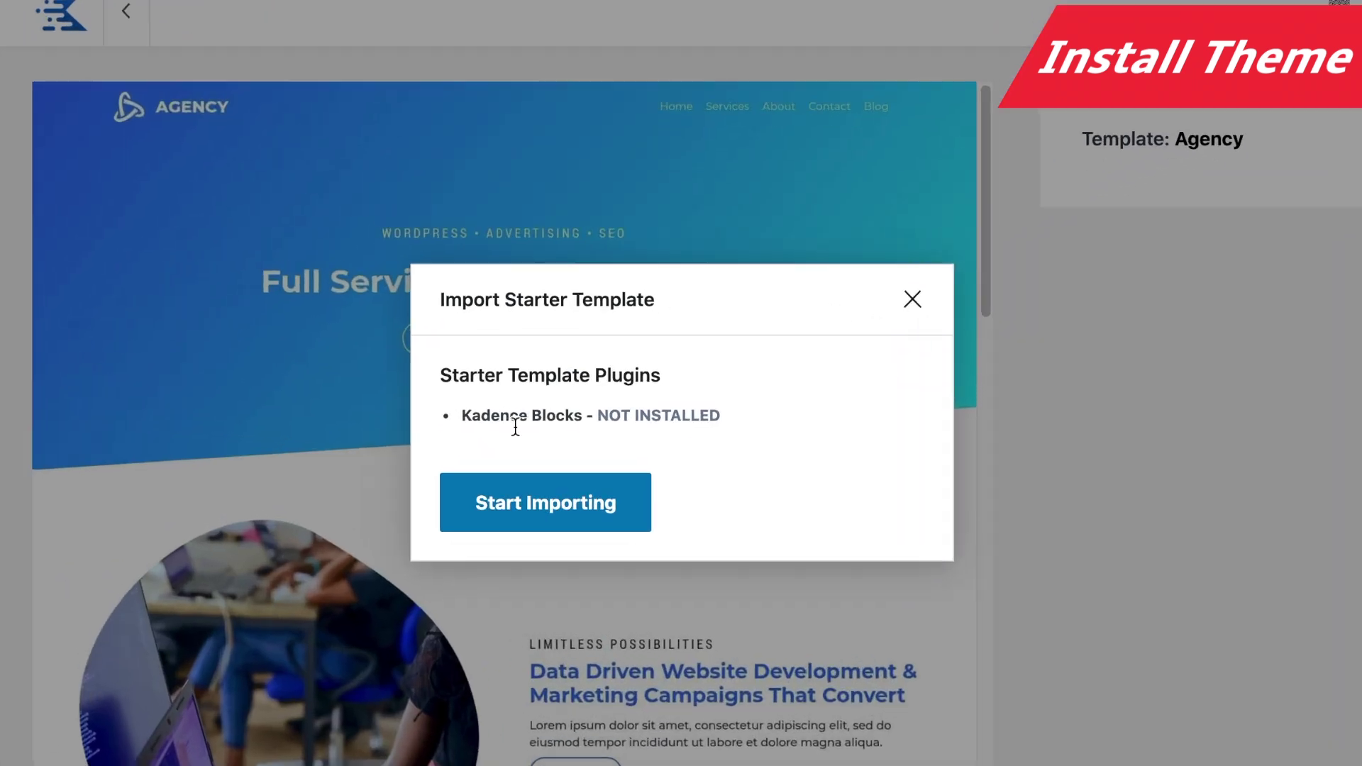
drag(456, 422, 602, 416)
click(602, 416)
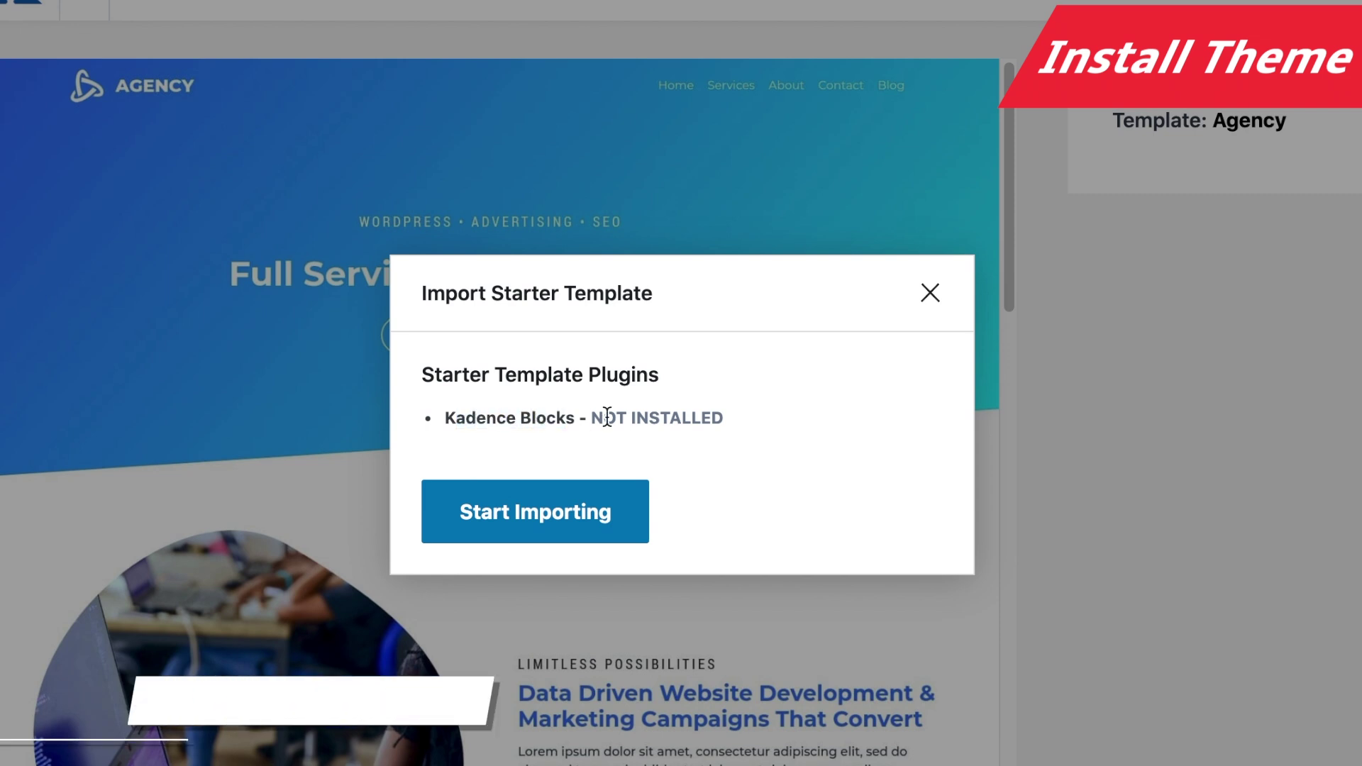
click(582, 512)
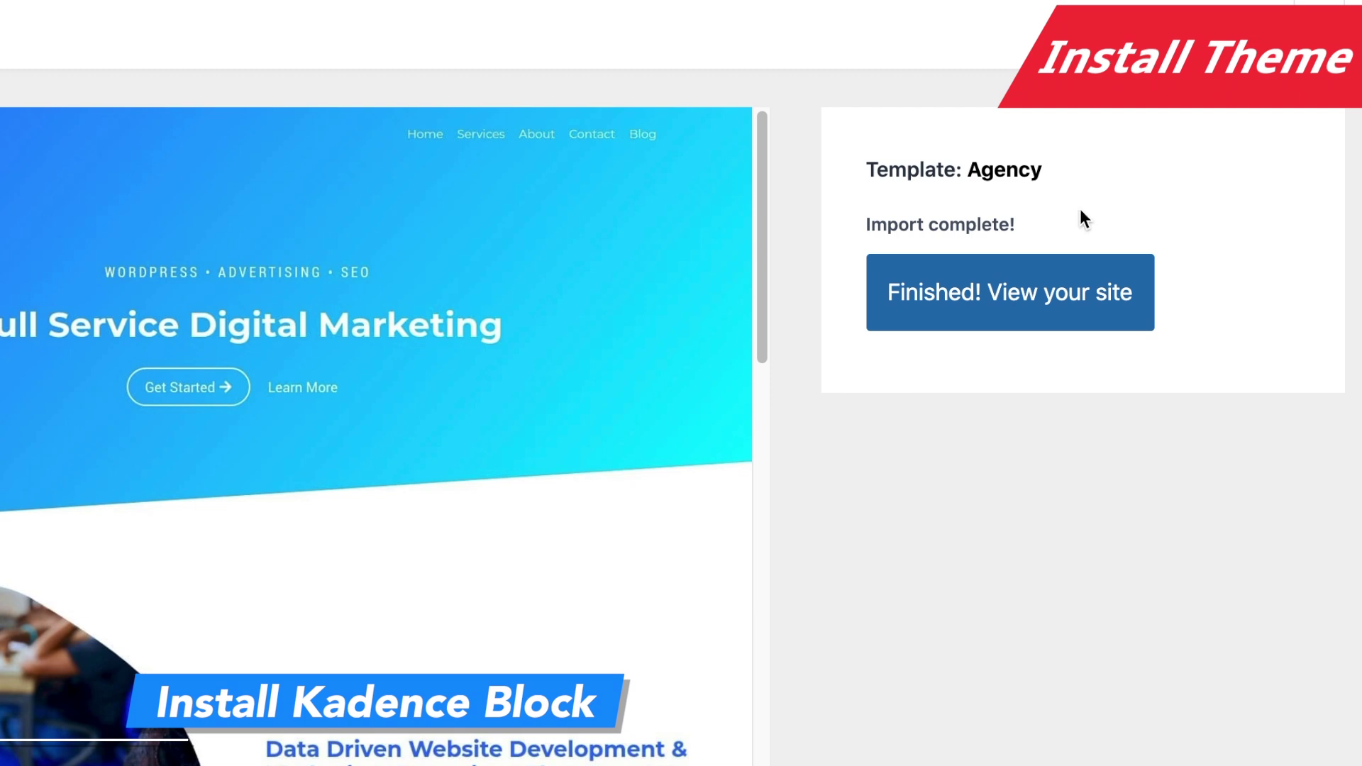
View the finished site and look through the imported front page's sections.
click(988, 304)
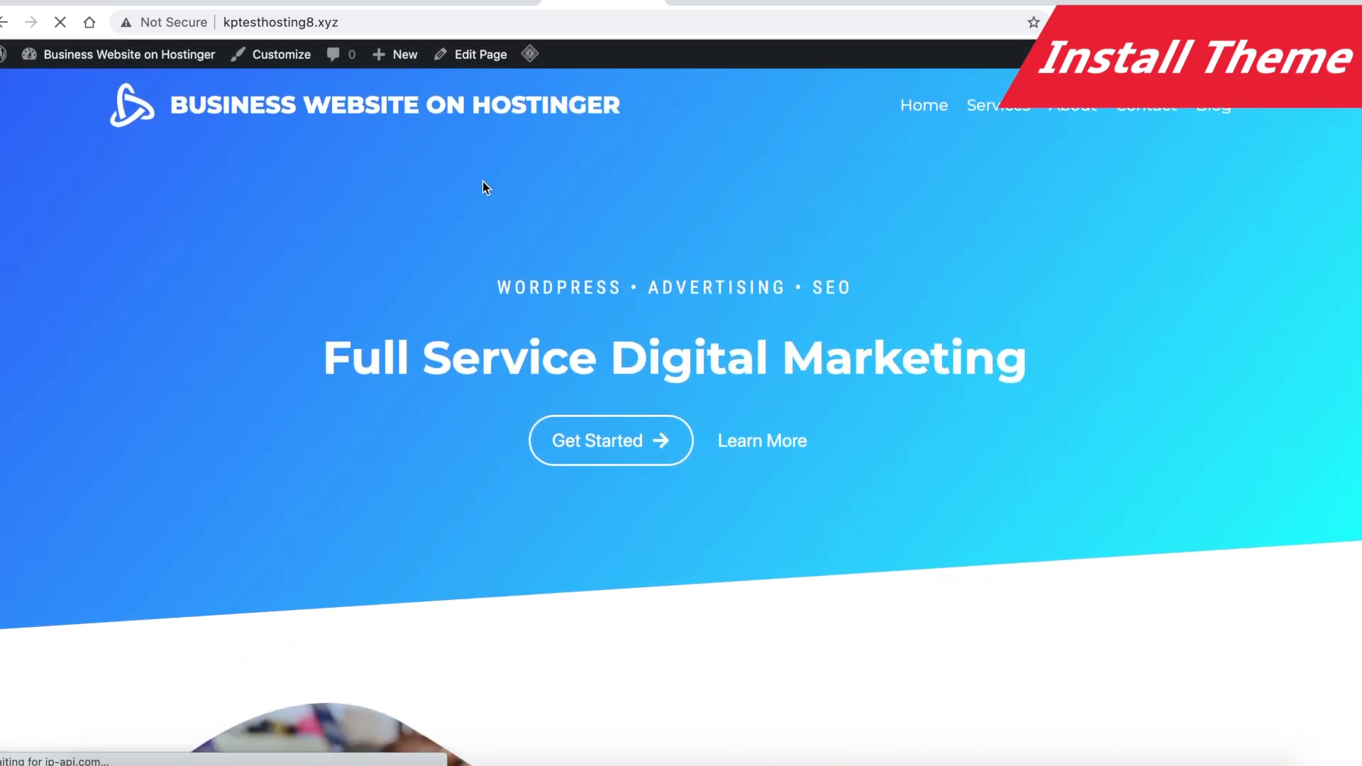
scroll(594, 217, down, 10)
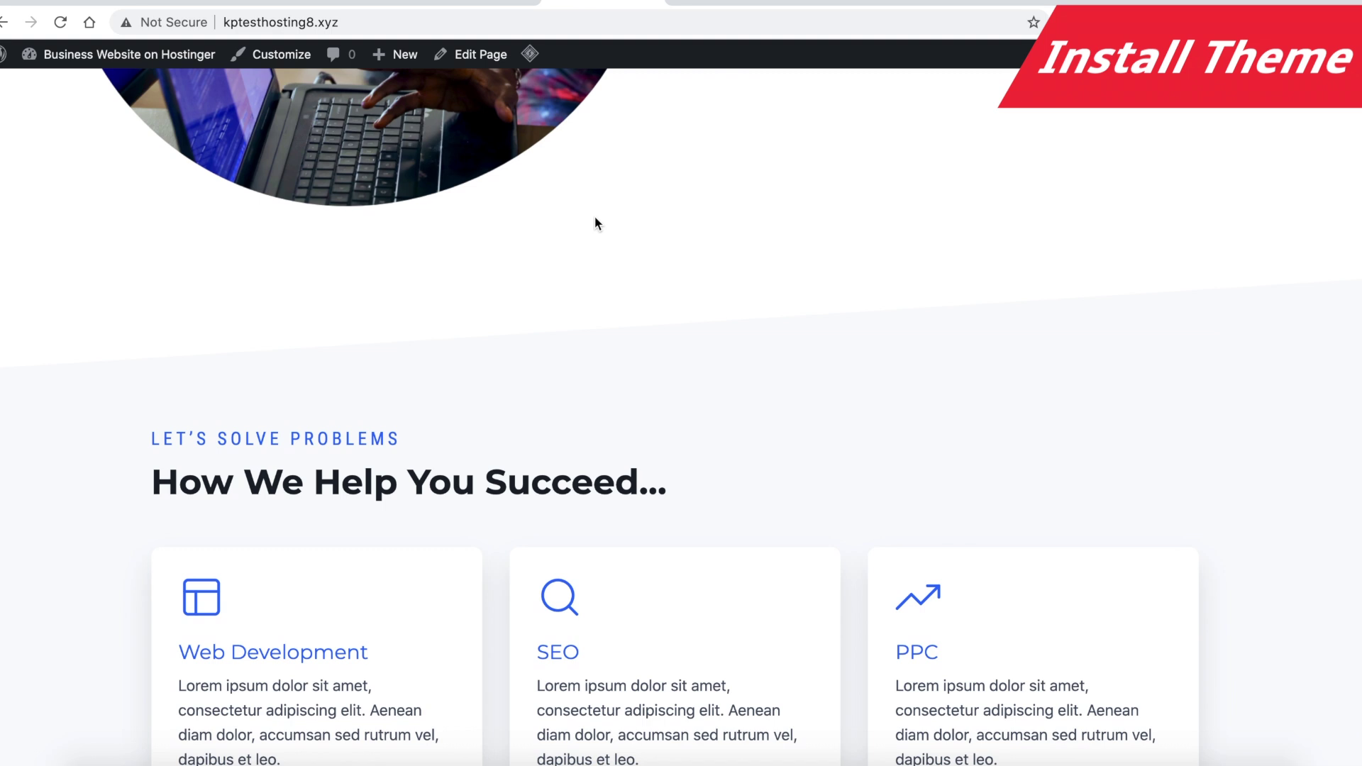
scroll(595, 218, down, 15)
scroll(596, 222, up, 4)
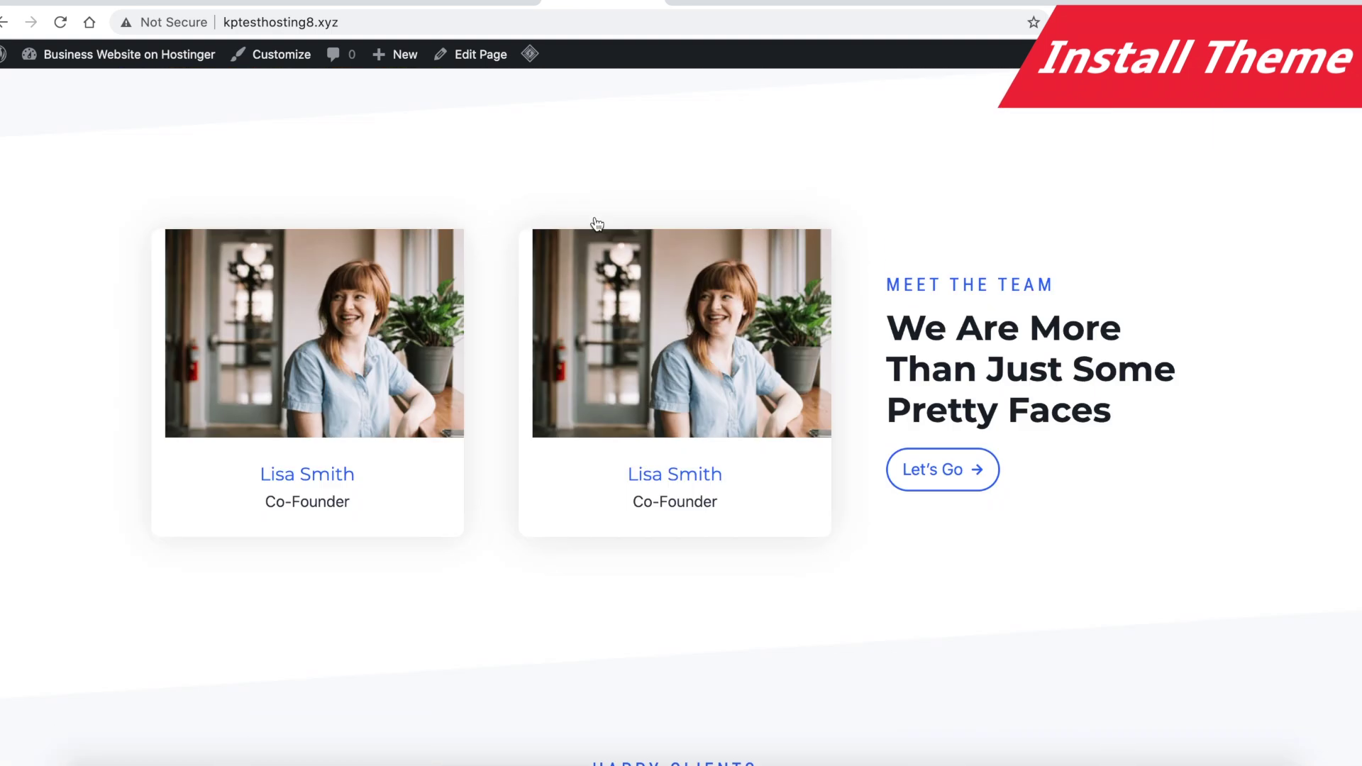
scroll(597, 224, up, 15)
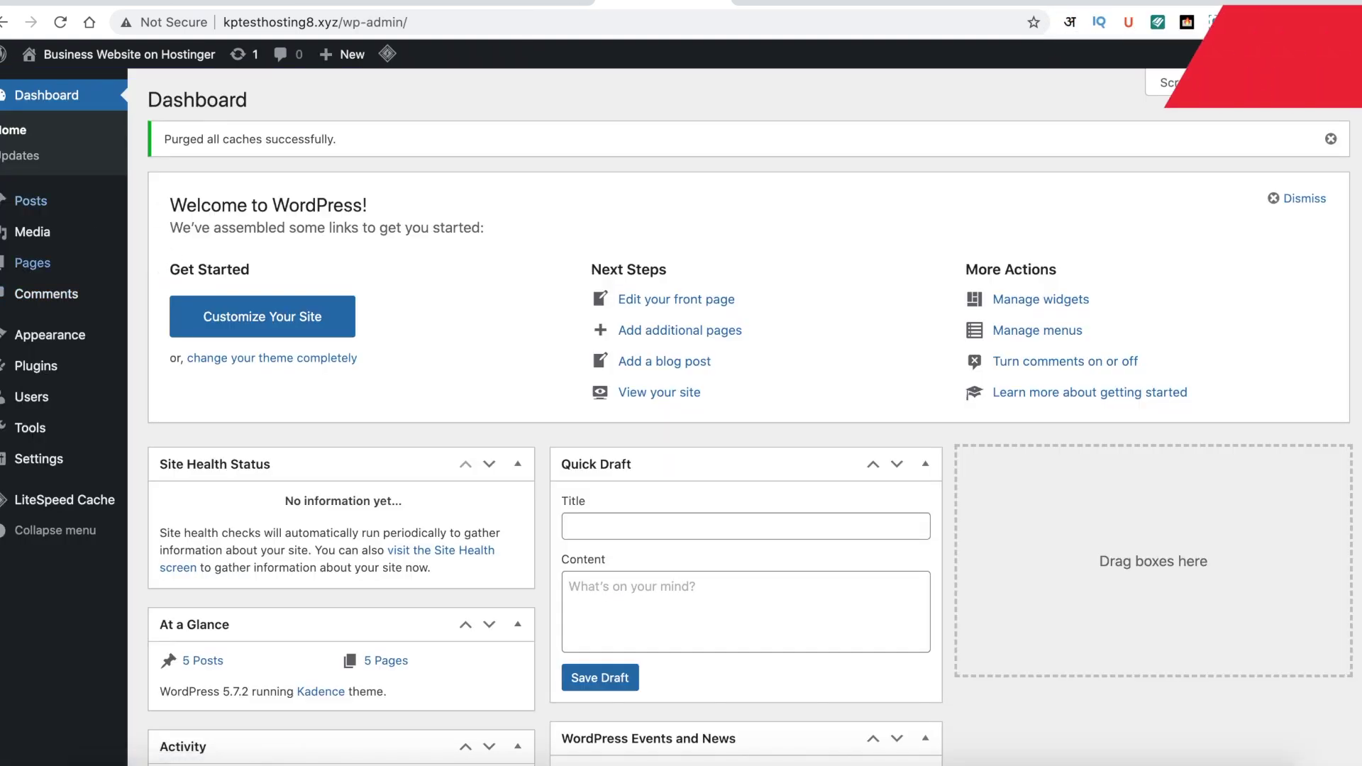
Import the LiteSpeed Cache settings from the file "LSCWP_Extreme (1).data" using the plugin's Toolbox.
mouse_move(84, 499)
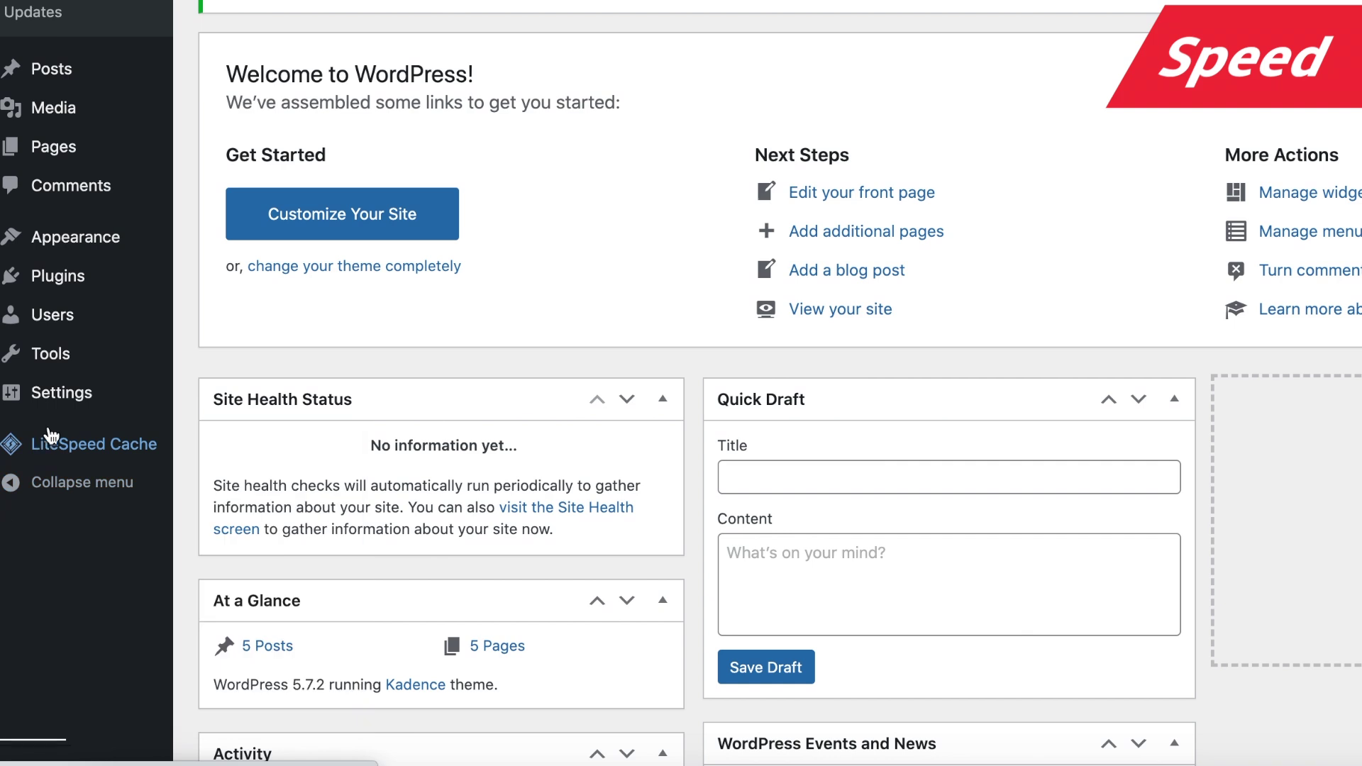
click(49, 444)
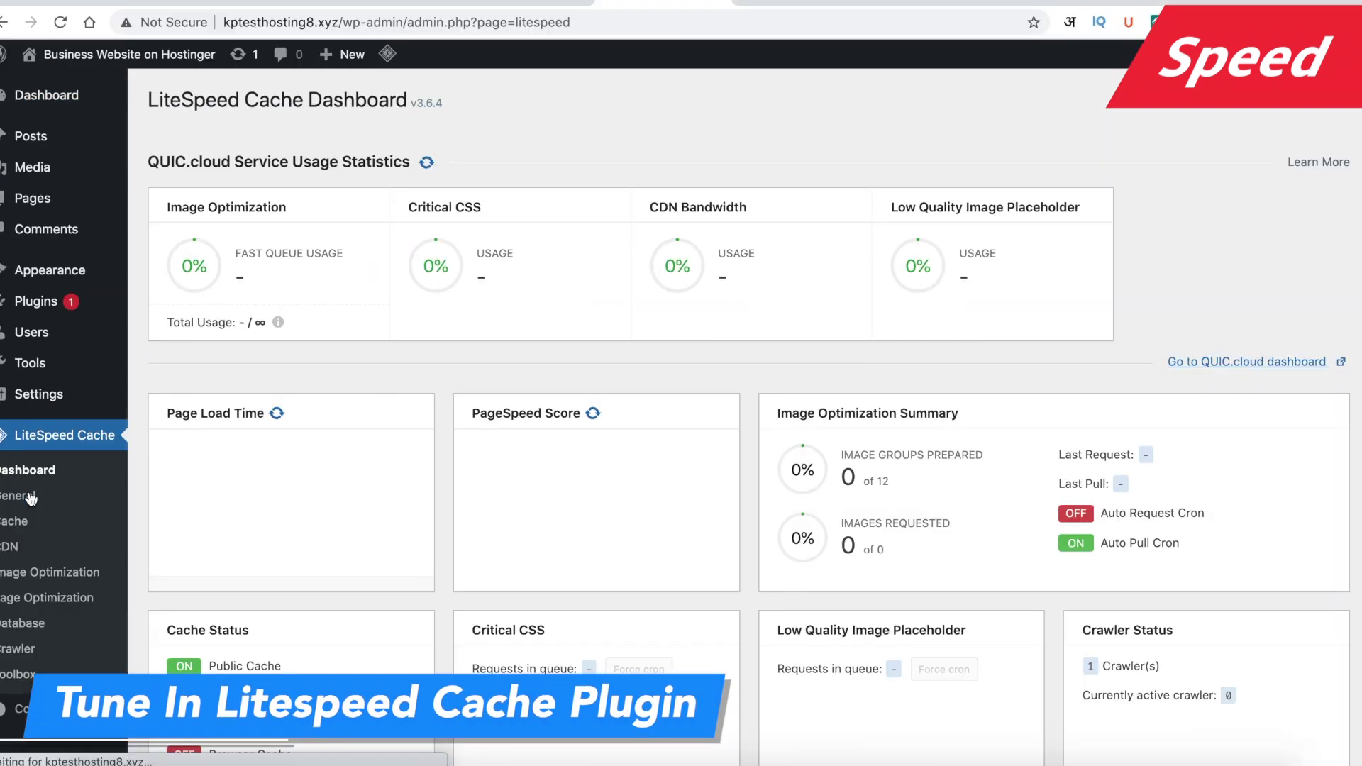
scroll(237, 367, down, 3)
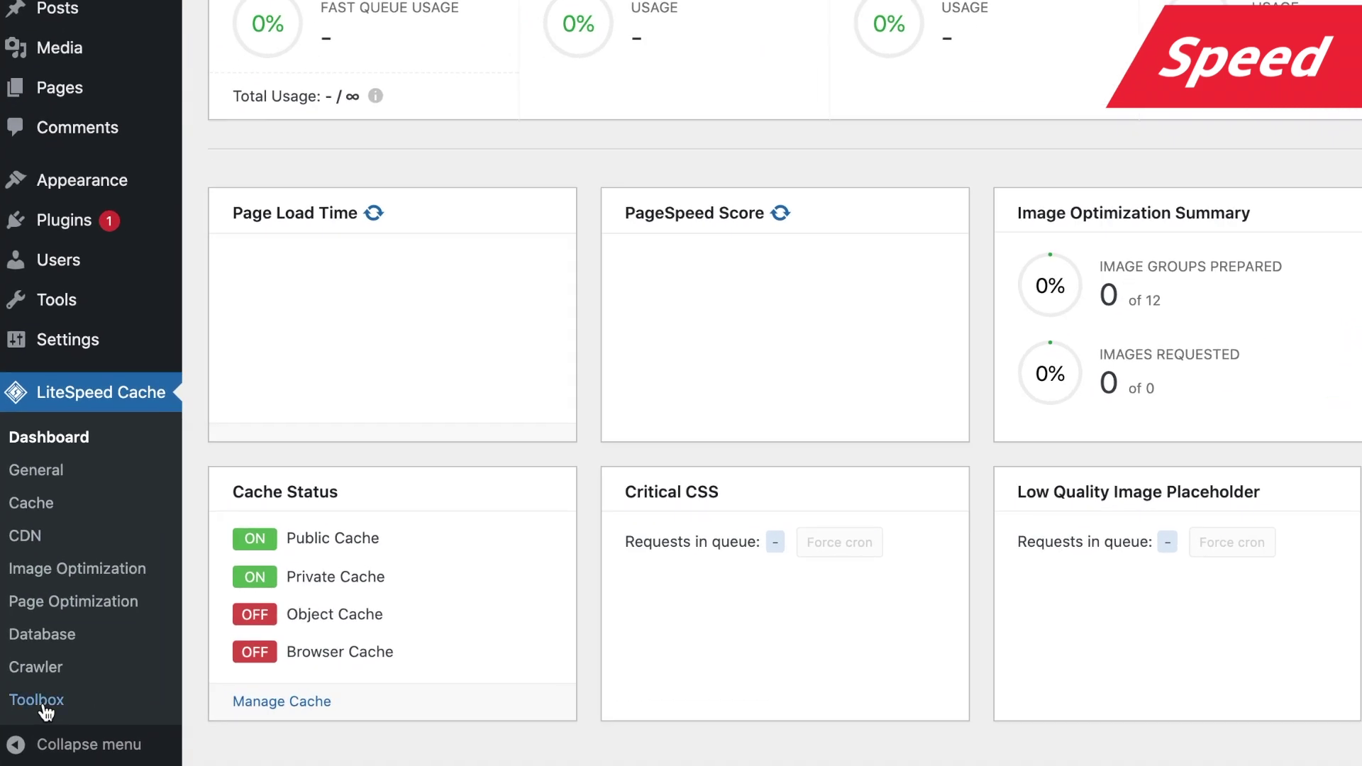
click(37, 700)
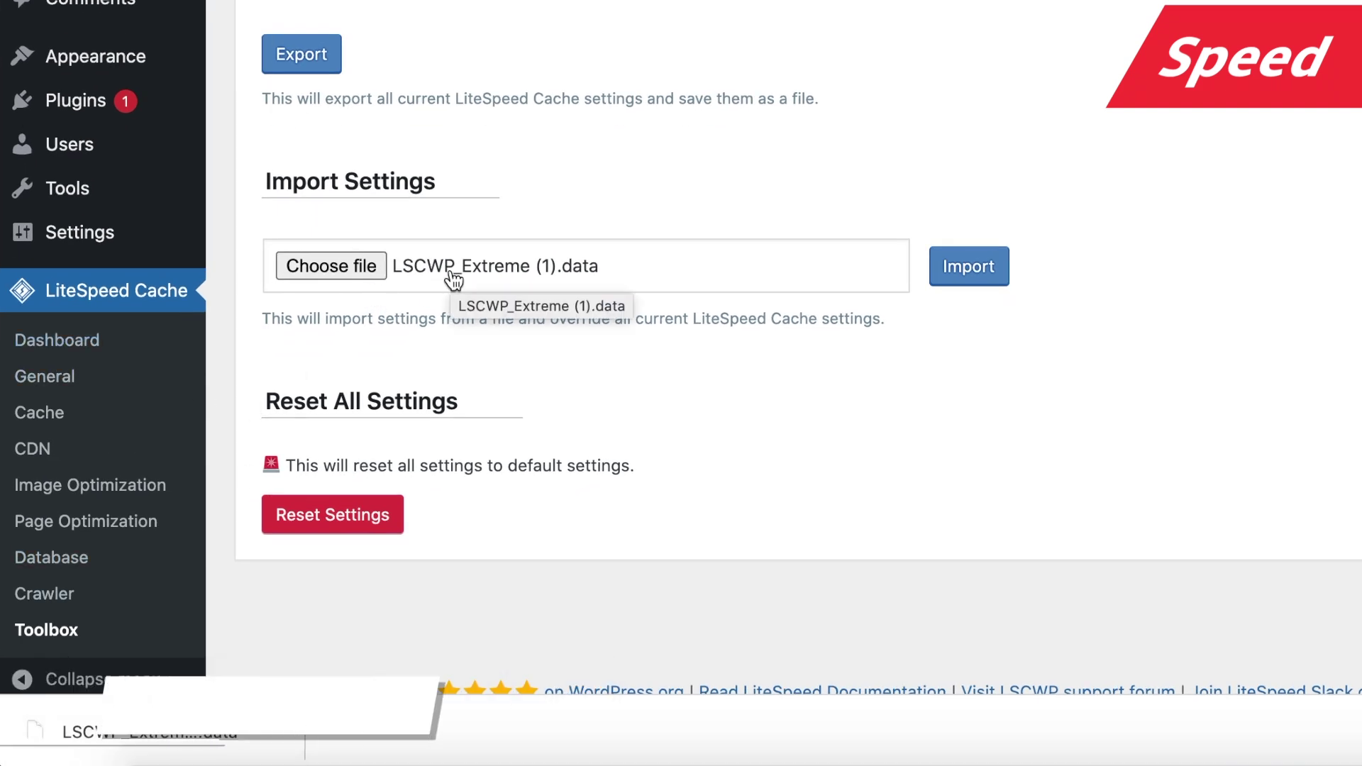
click(980, 269)
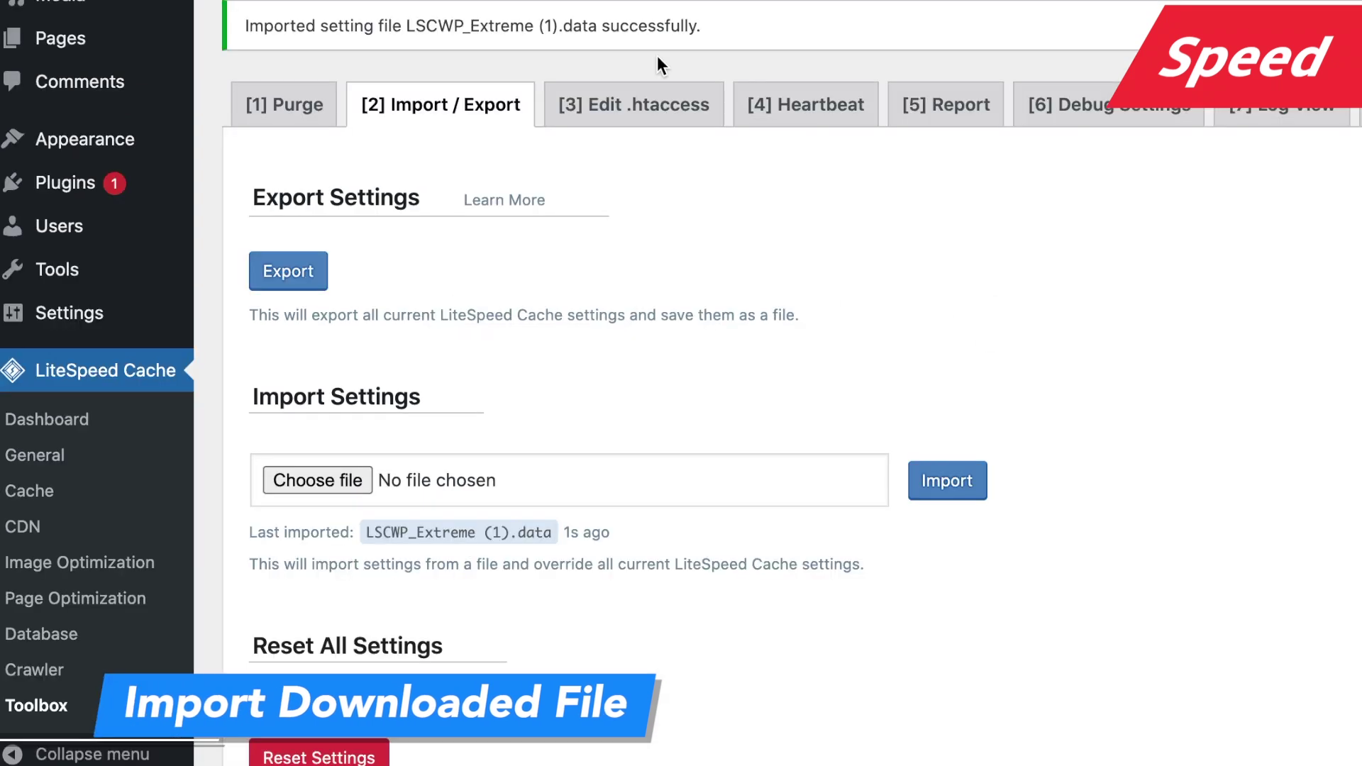
Review the imported LiteSpeed cache control settings.
click(72, 503)
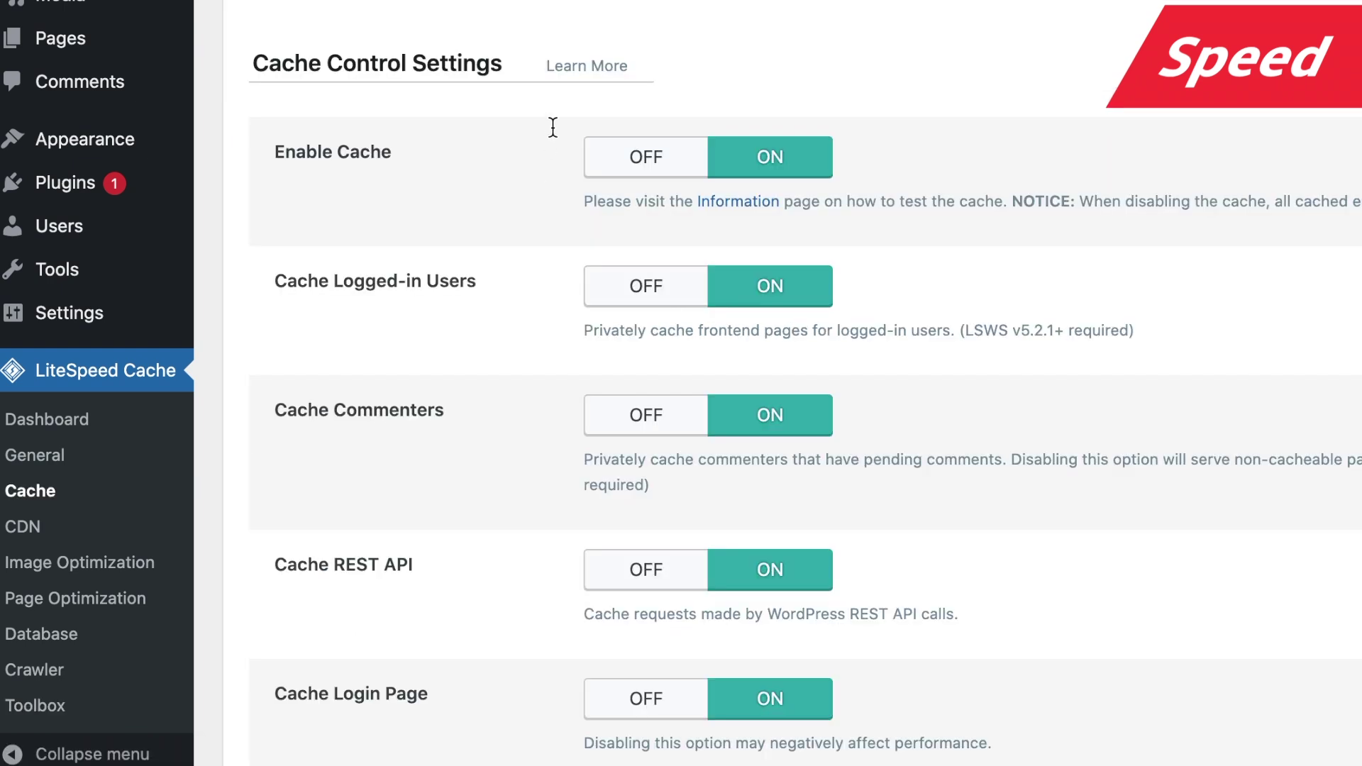
scroll(552, 126, down, 5)
scroll(437, 83, up, 6)
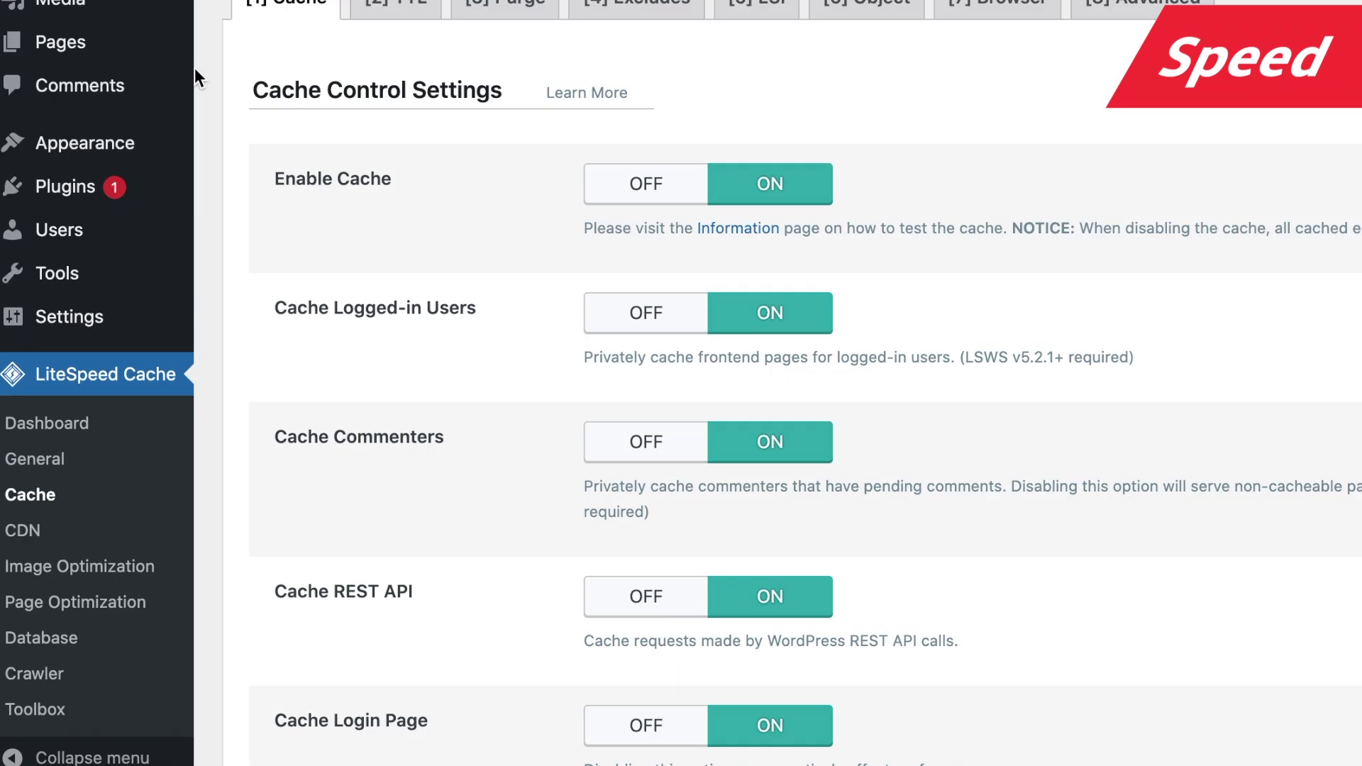
scroll(194, 66, down, 1)
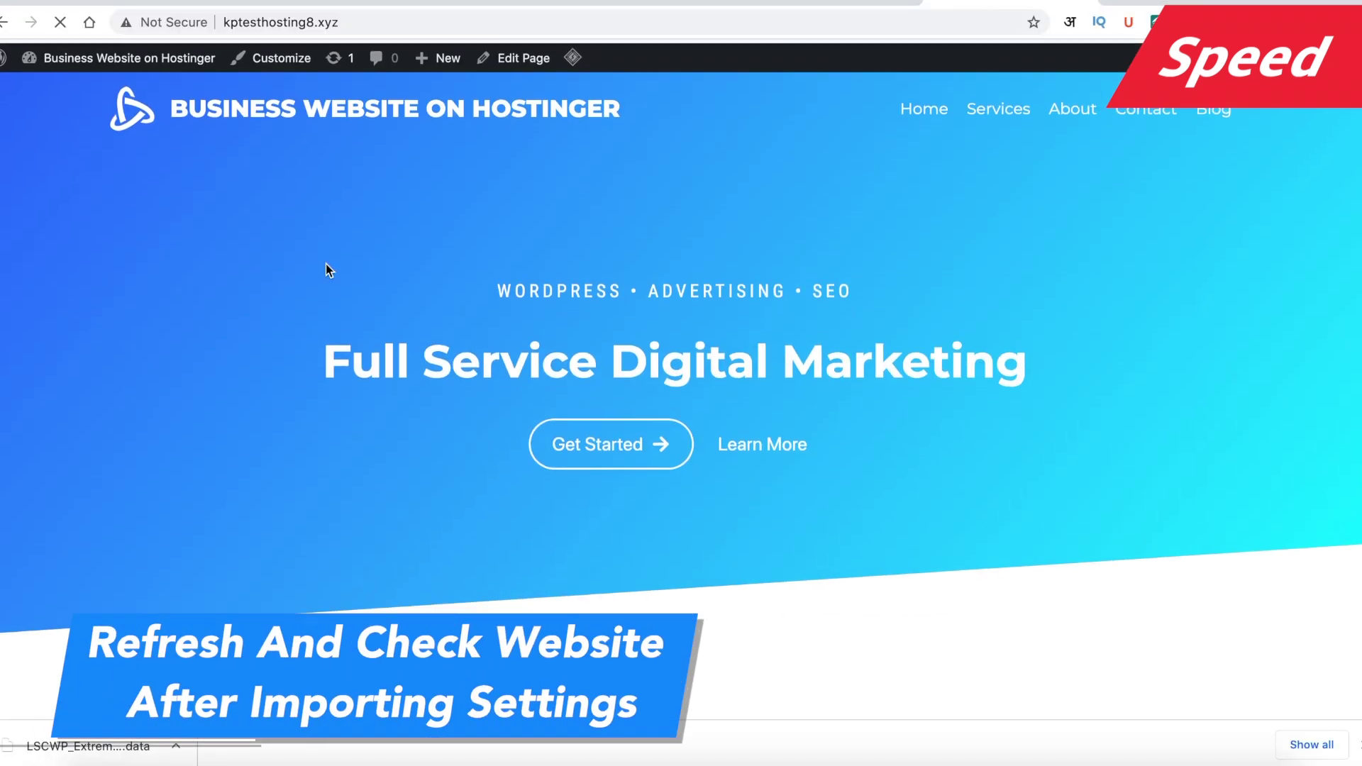
Look through the live site's front page and reload it to check that it displays correctly with the imported cache settings.
scroll(326, 269, down, 15)
scroll(571, 267, down, 10)
key(super+r)
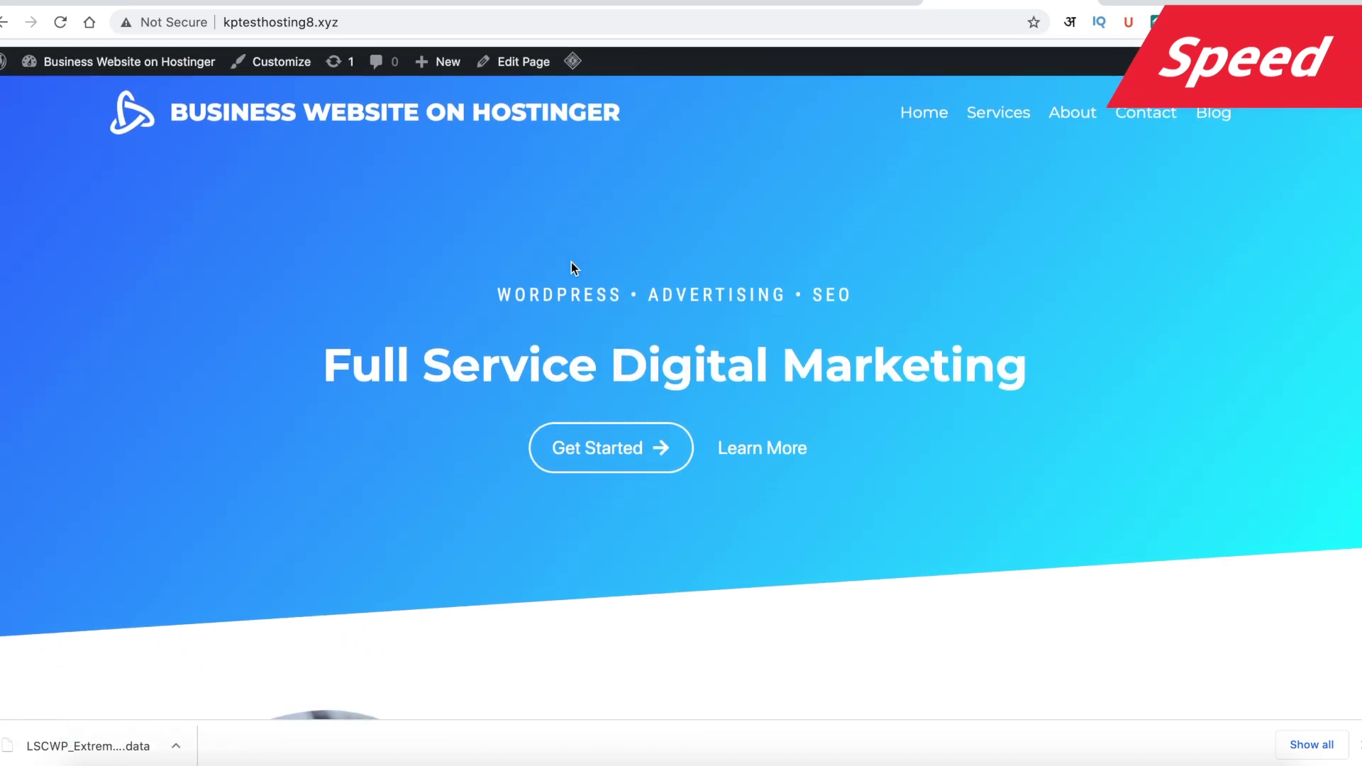
Return to LiteSpeed Cache in the site's admin and request a QUIC.cloud domain key in the general settings.
click(823, 4)
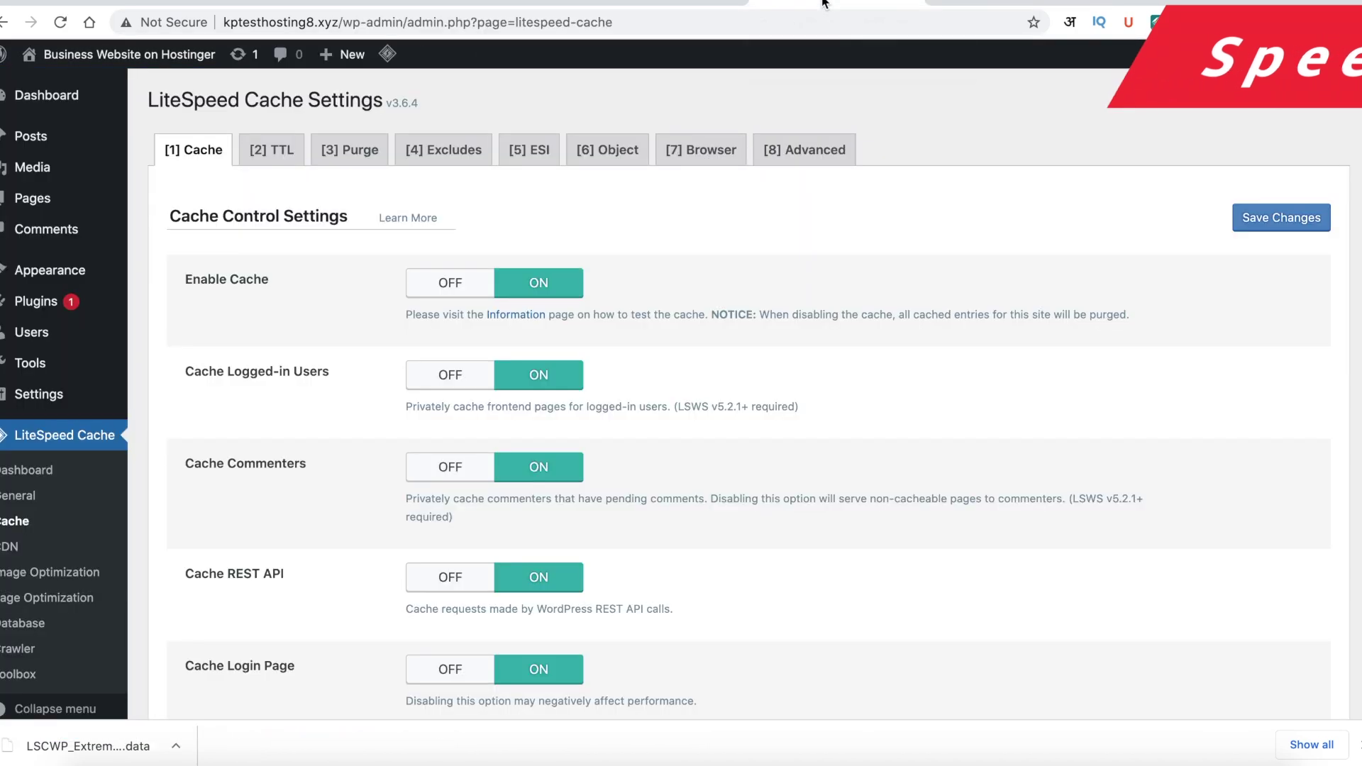
click(63, 461)
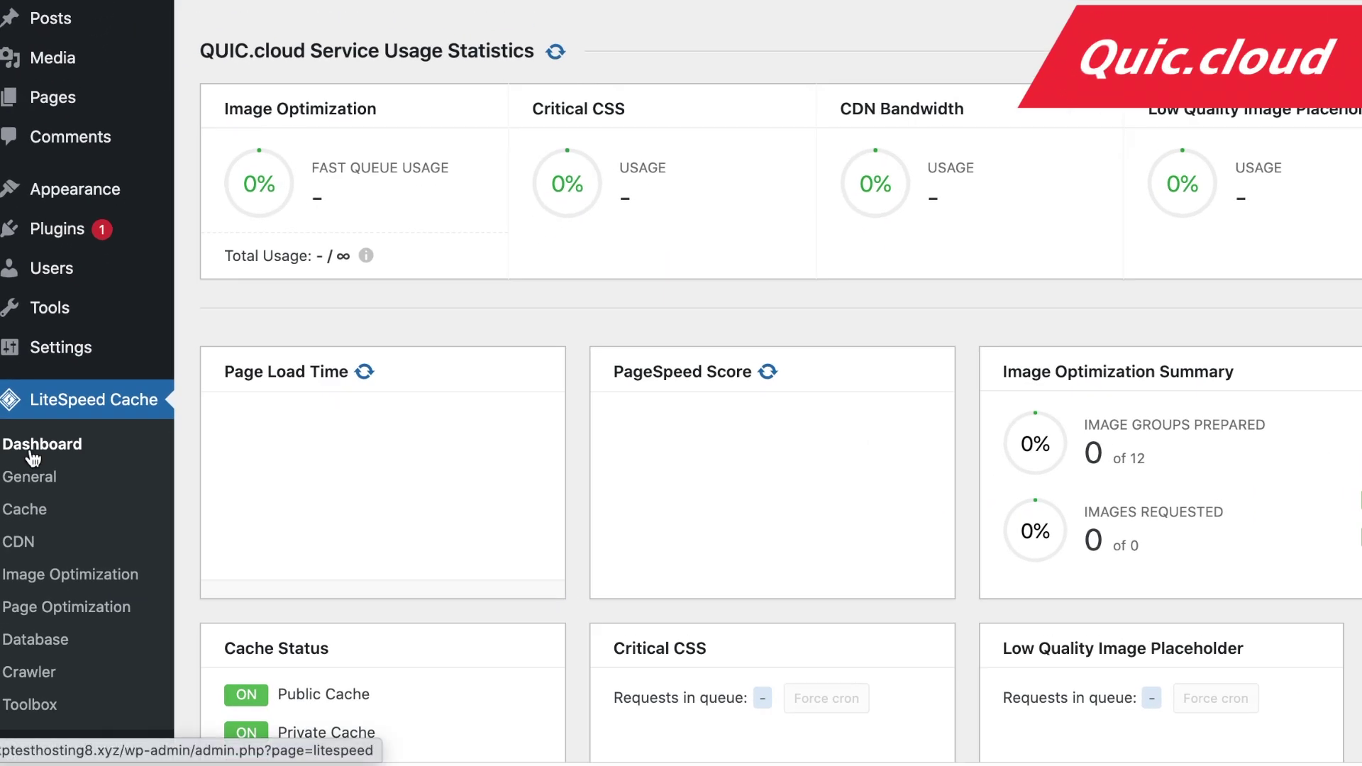
click(34, 480)
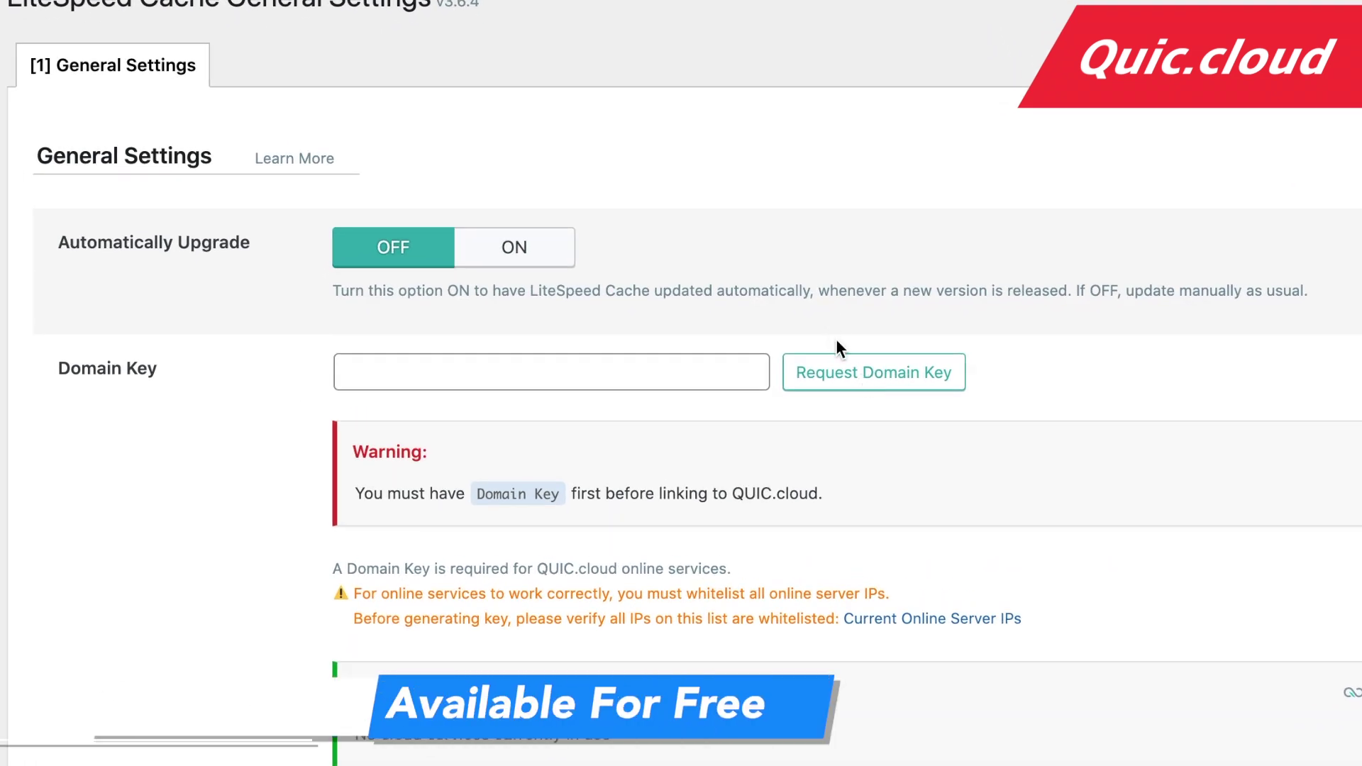
click(849, 380)
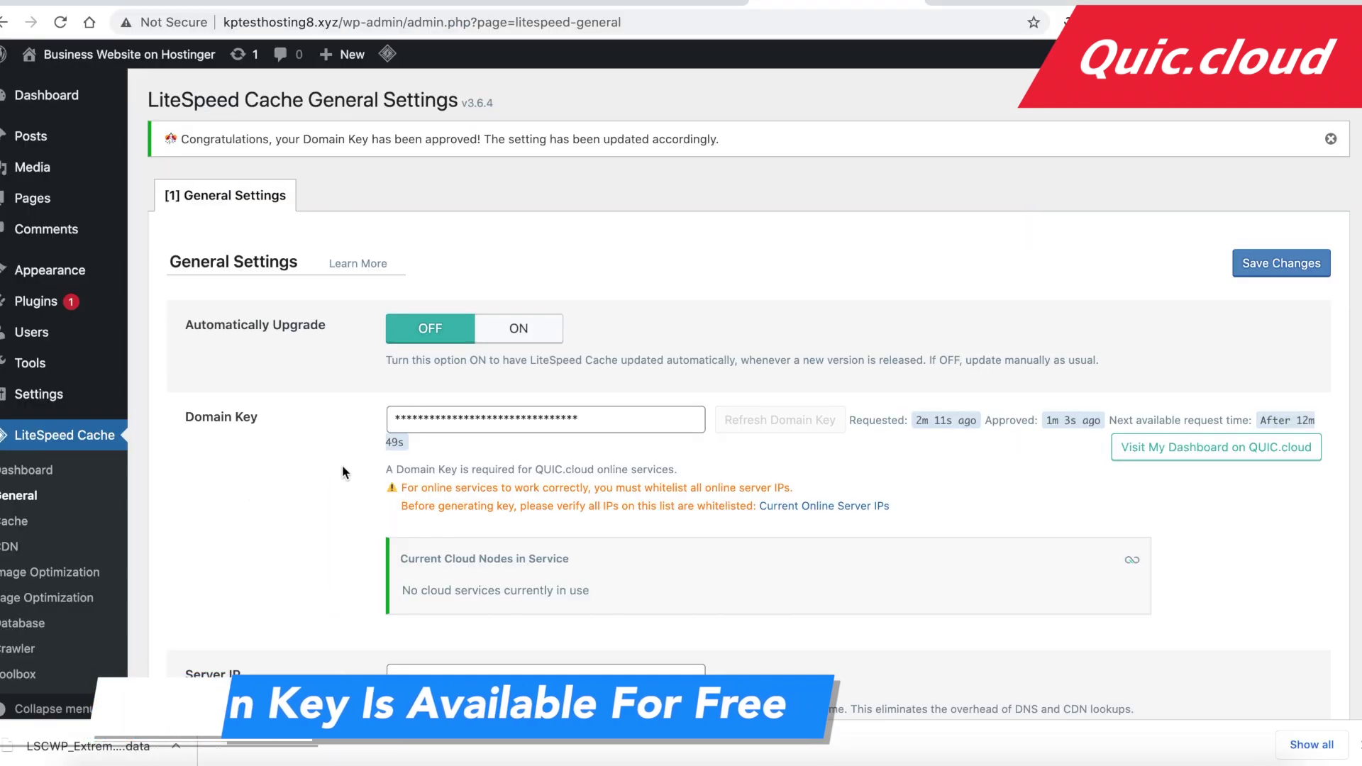
Check the domain key notice, visit the QUIC.cloud dashboard and open the kptesthosting8.xyz domain.
drag(200, 141, 432, 153)
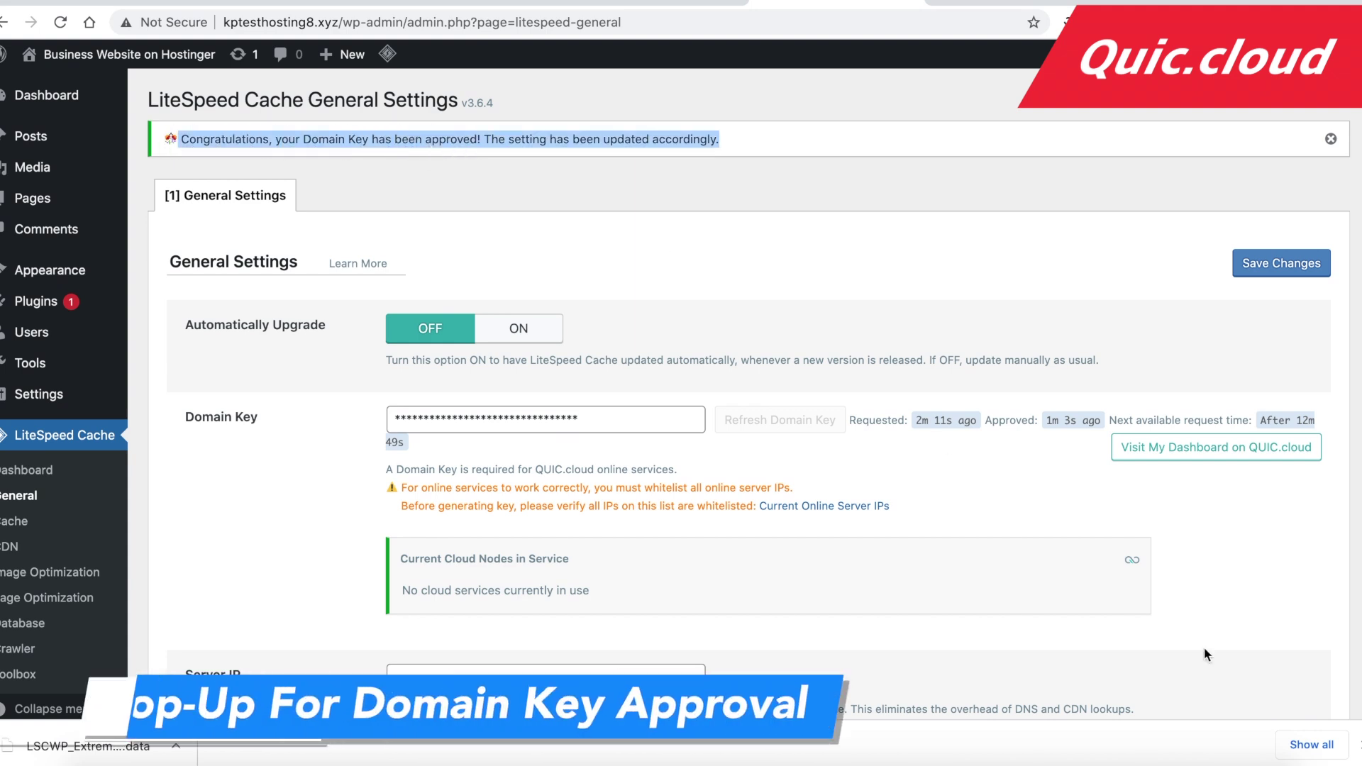
click(1201, 446)
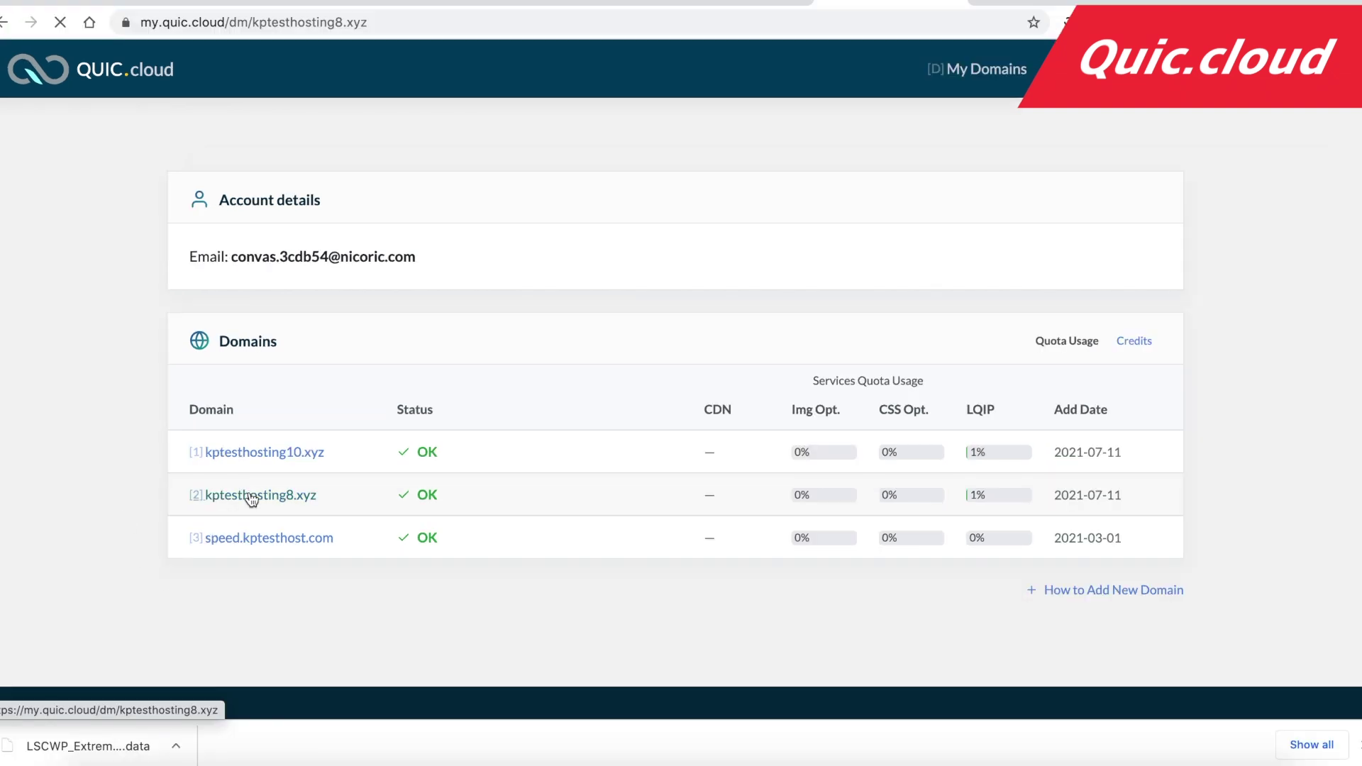
click(291, 512)
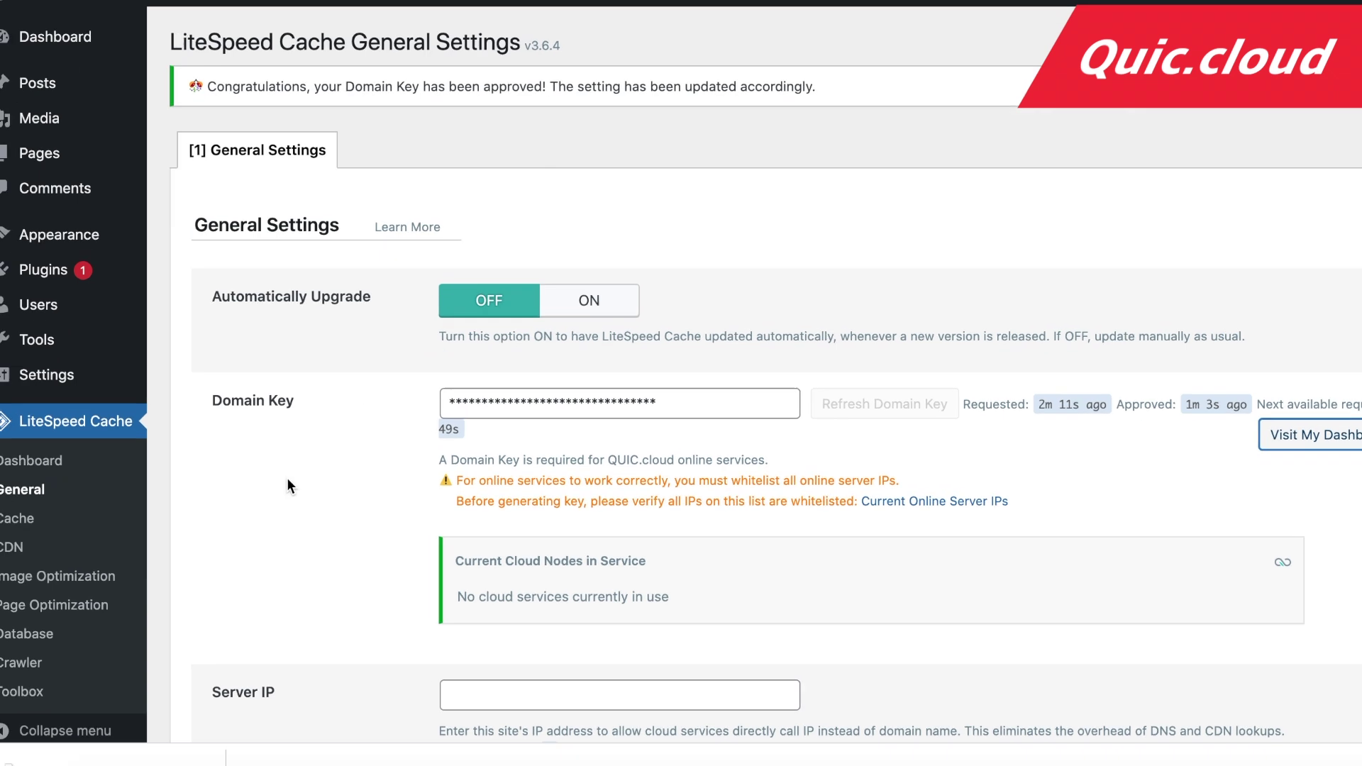
Send an image optimization request to the QUIC.cloud server from LiteSpeed Cache's image optimization summary.
scroll(32, 516, down, 2)
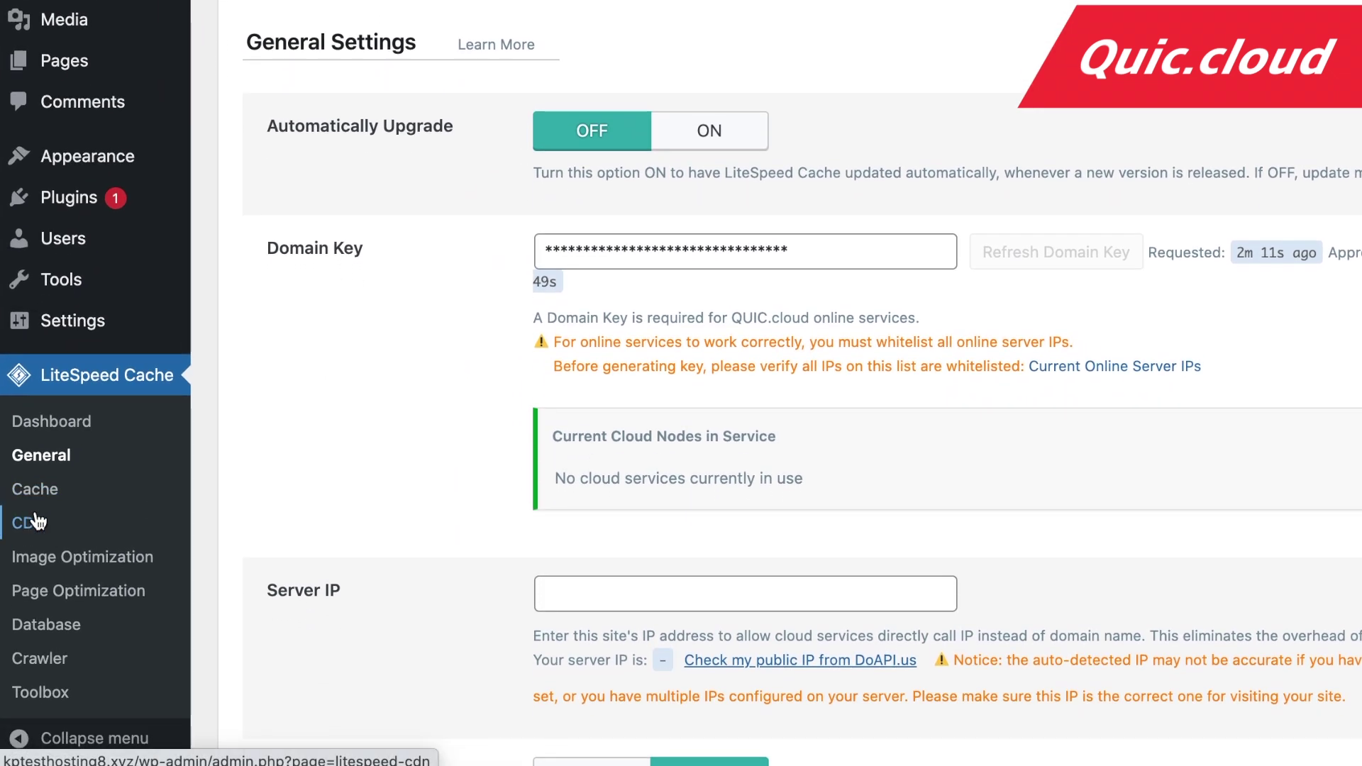
click(56, 561)
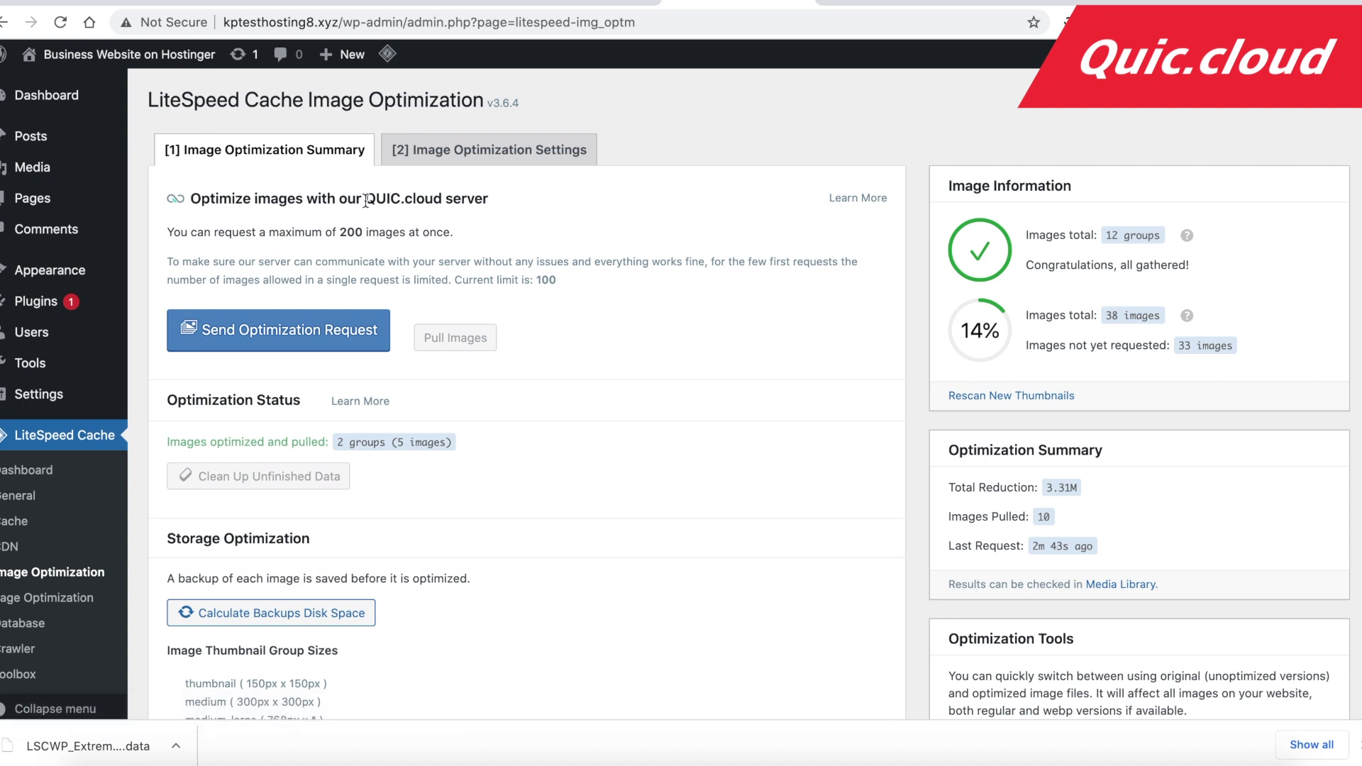
drag(365, 201, 446, 202)
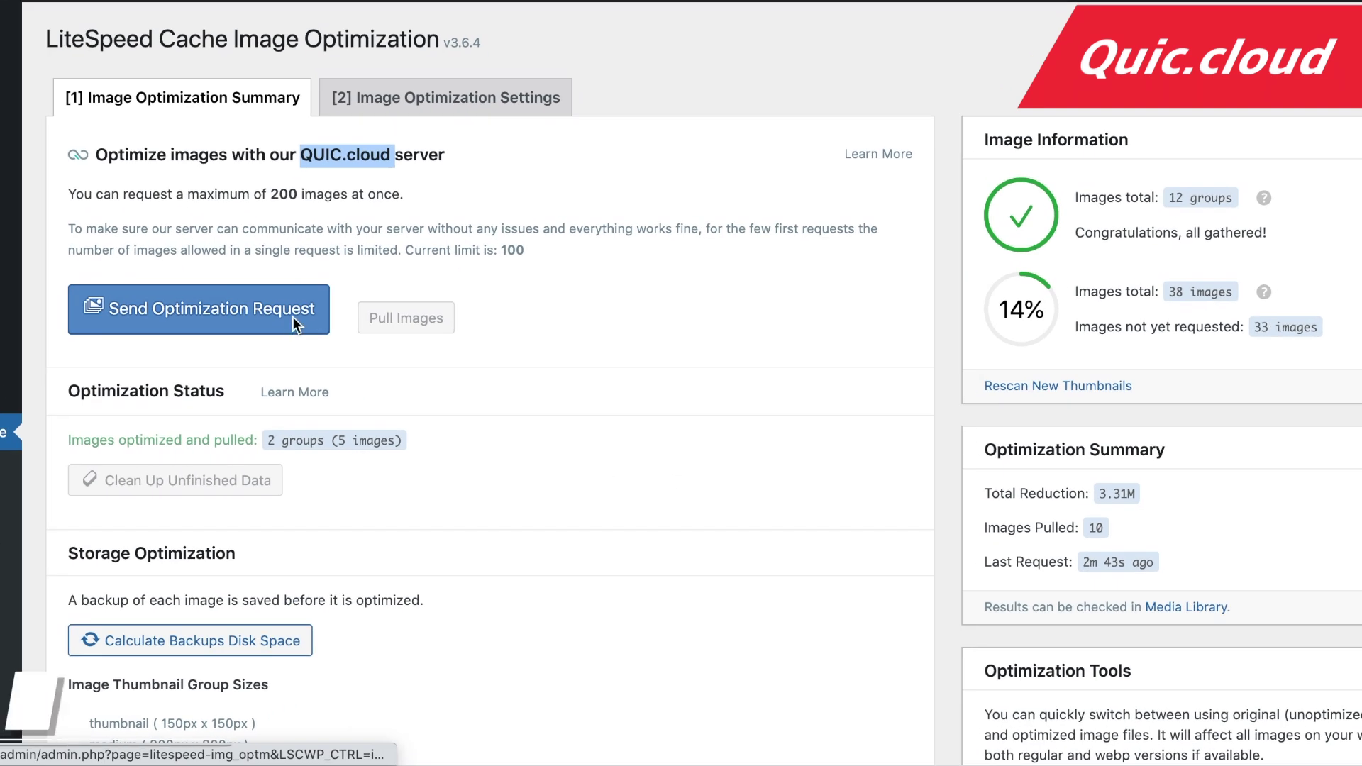
click(292, 317)
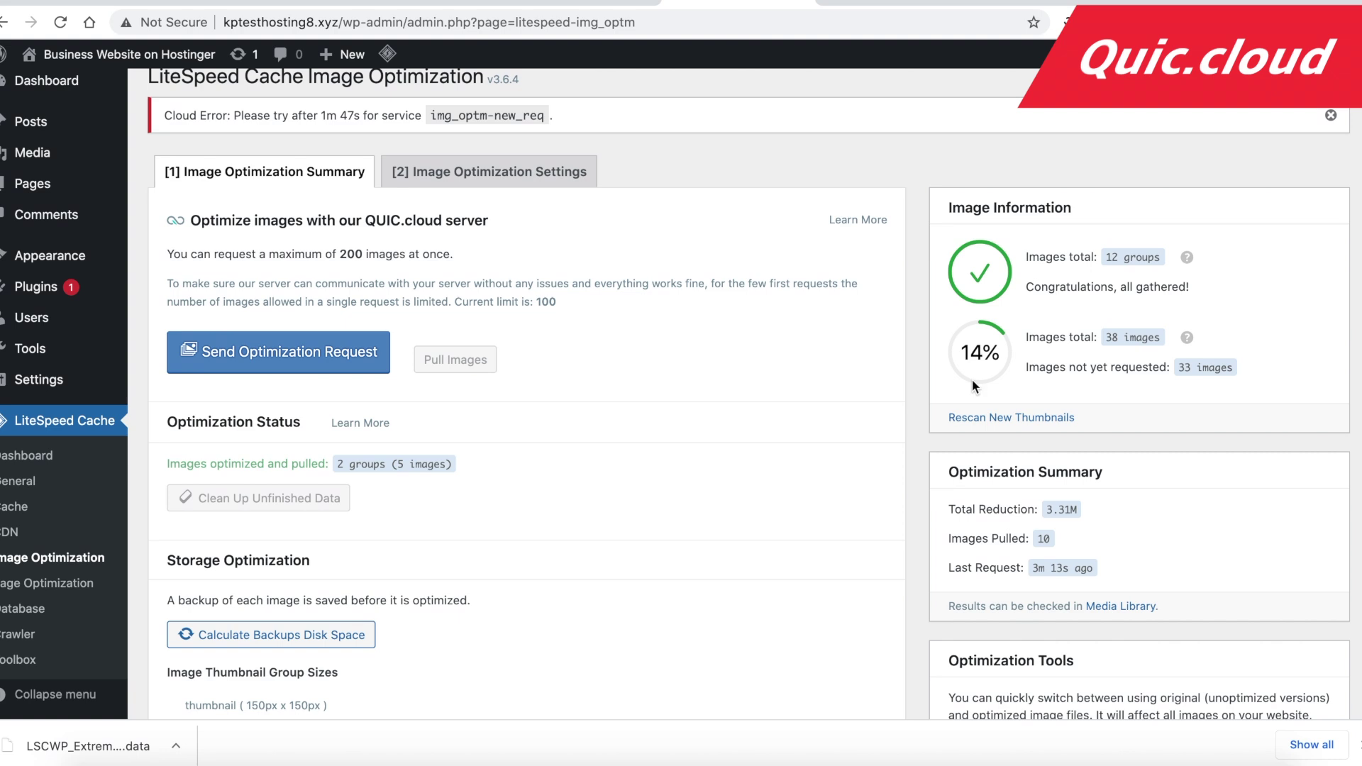
Check the image optimization progress and open the Media Library to see the savings for each image.
click(1192, 366)
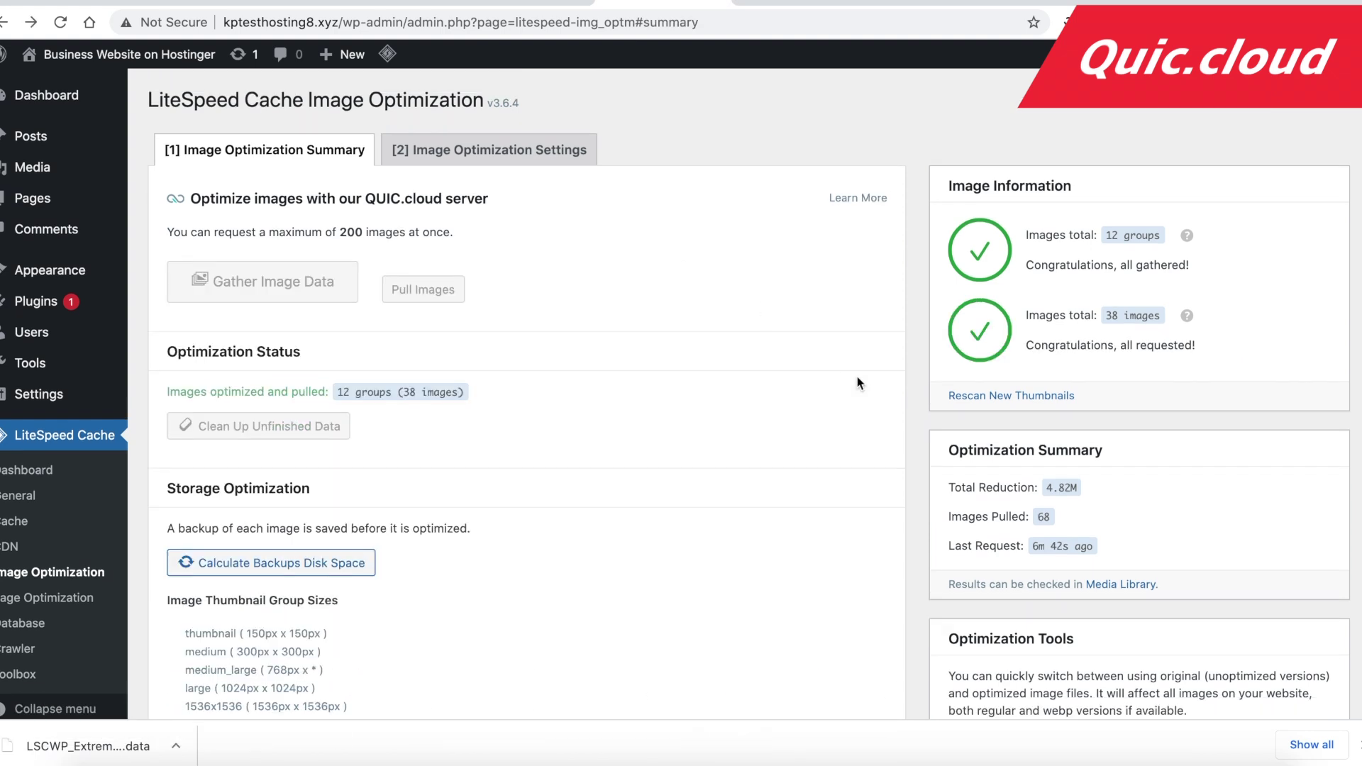
drag(1048, 345, 1150, 345)
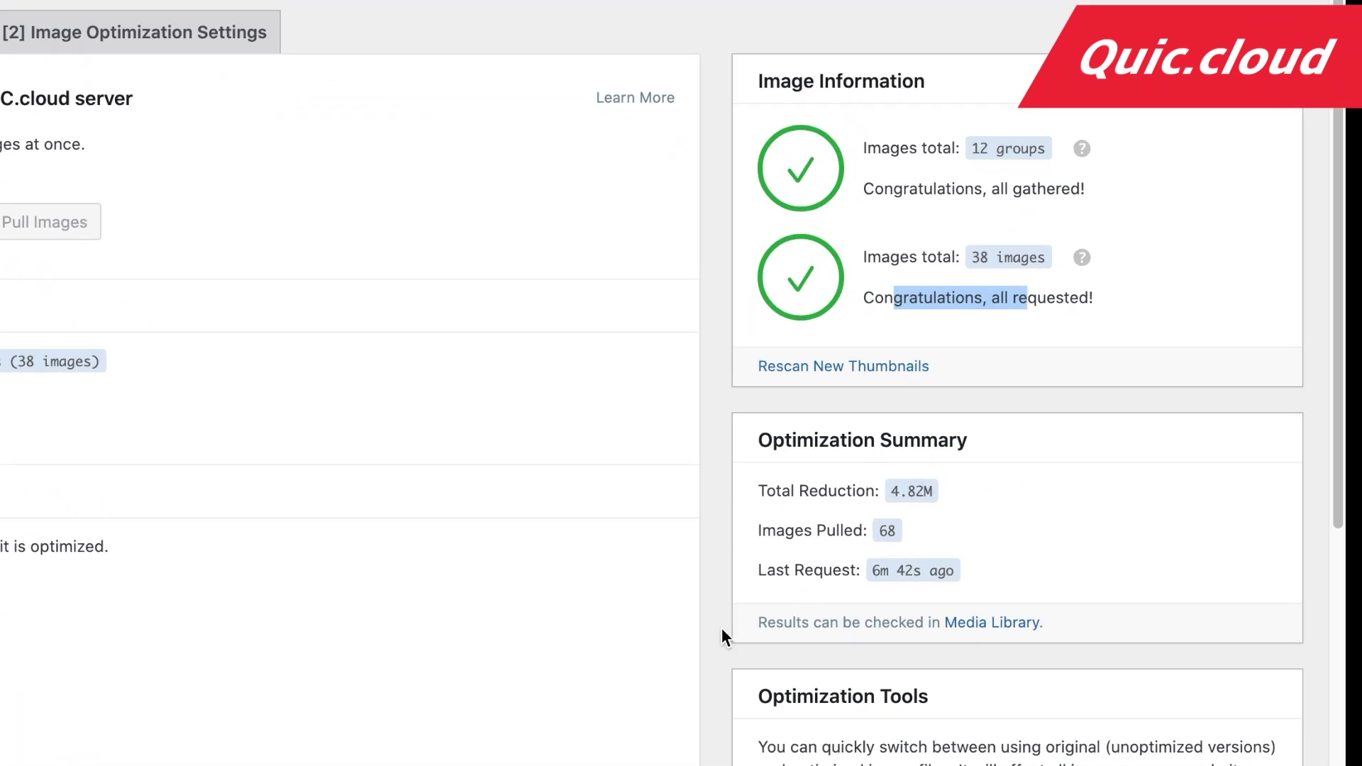
click(979, 624)
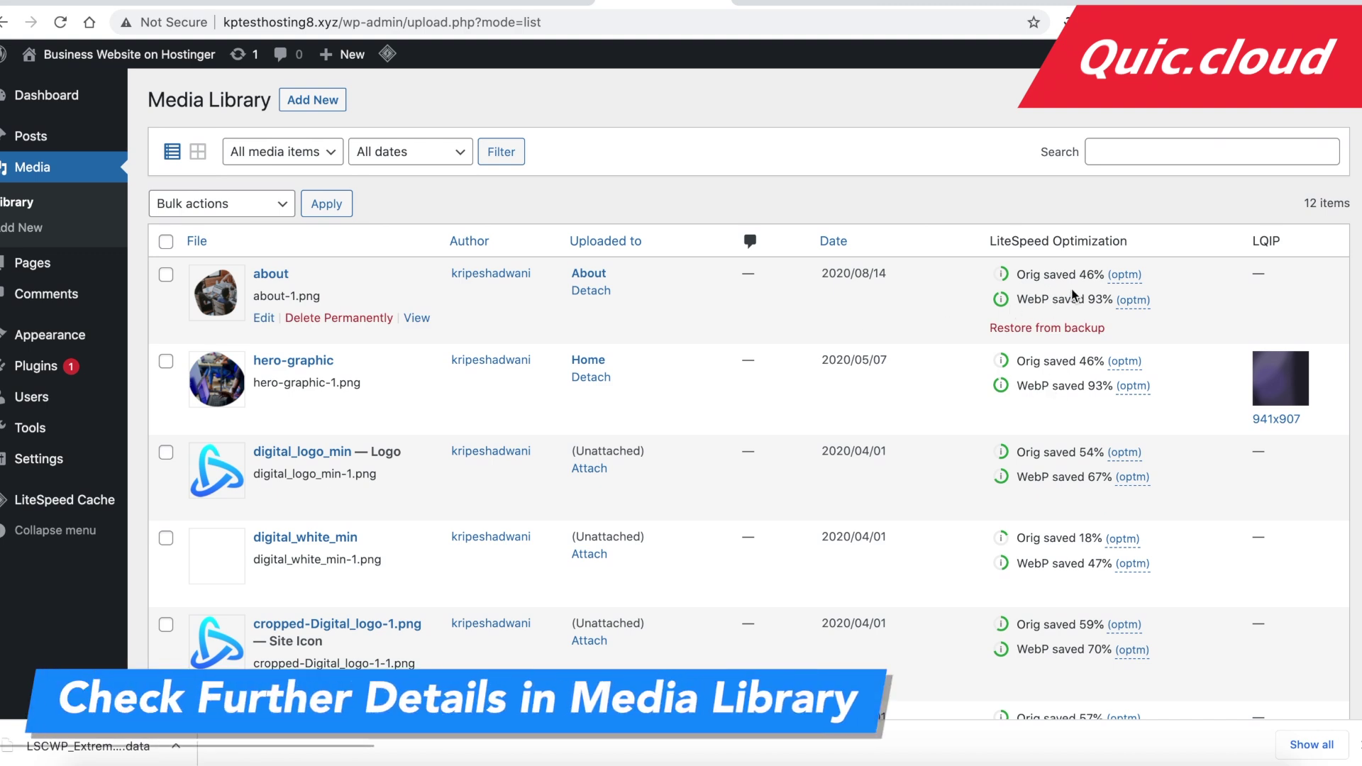
Review the LiteSpeed Optimization savings, the LQIP preview and the backup restore option for the images in the Media Library.
scroll(1072, 294, down, 5)
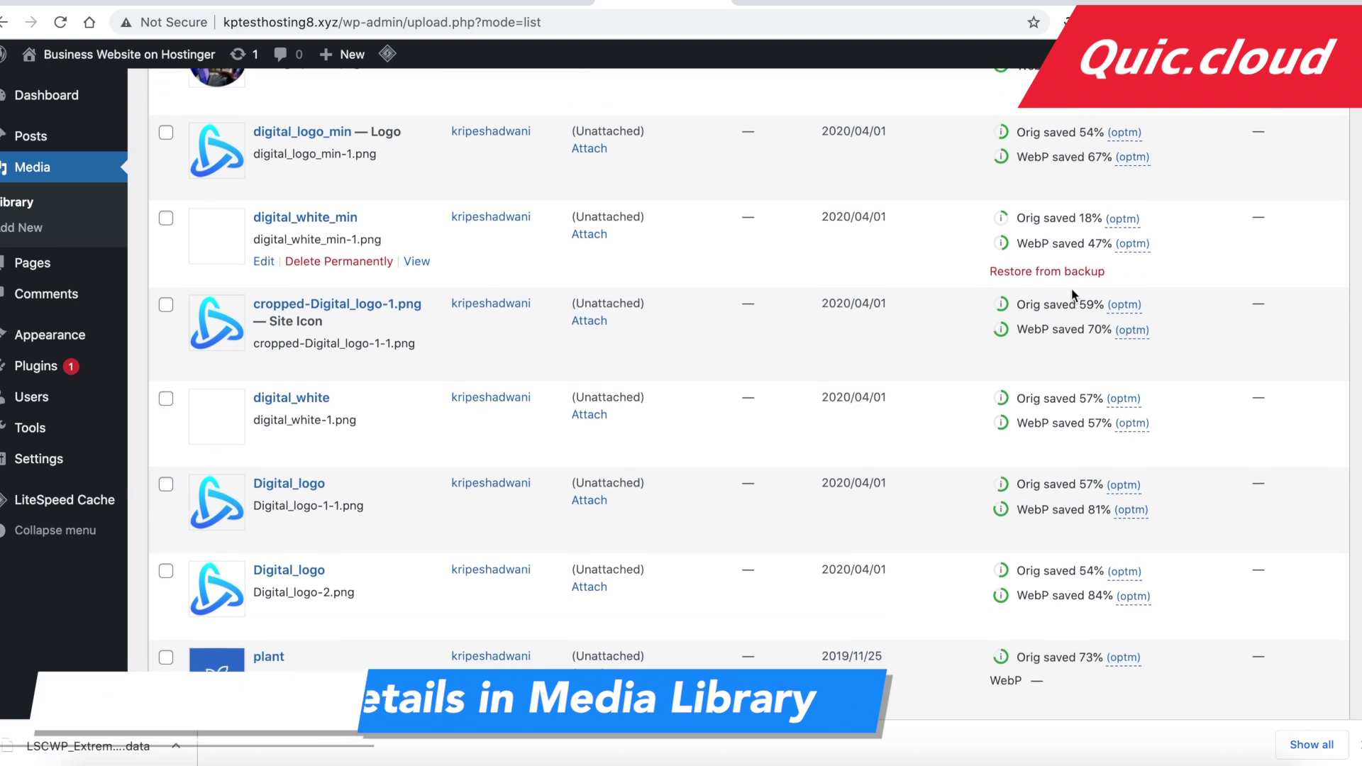
scroll(1071, 288, up, 5)
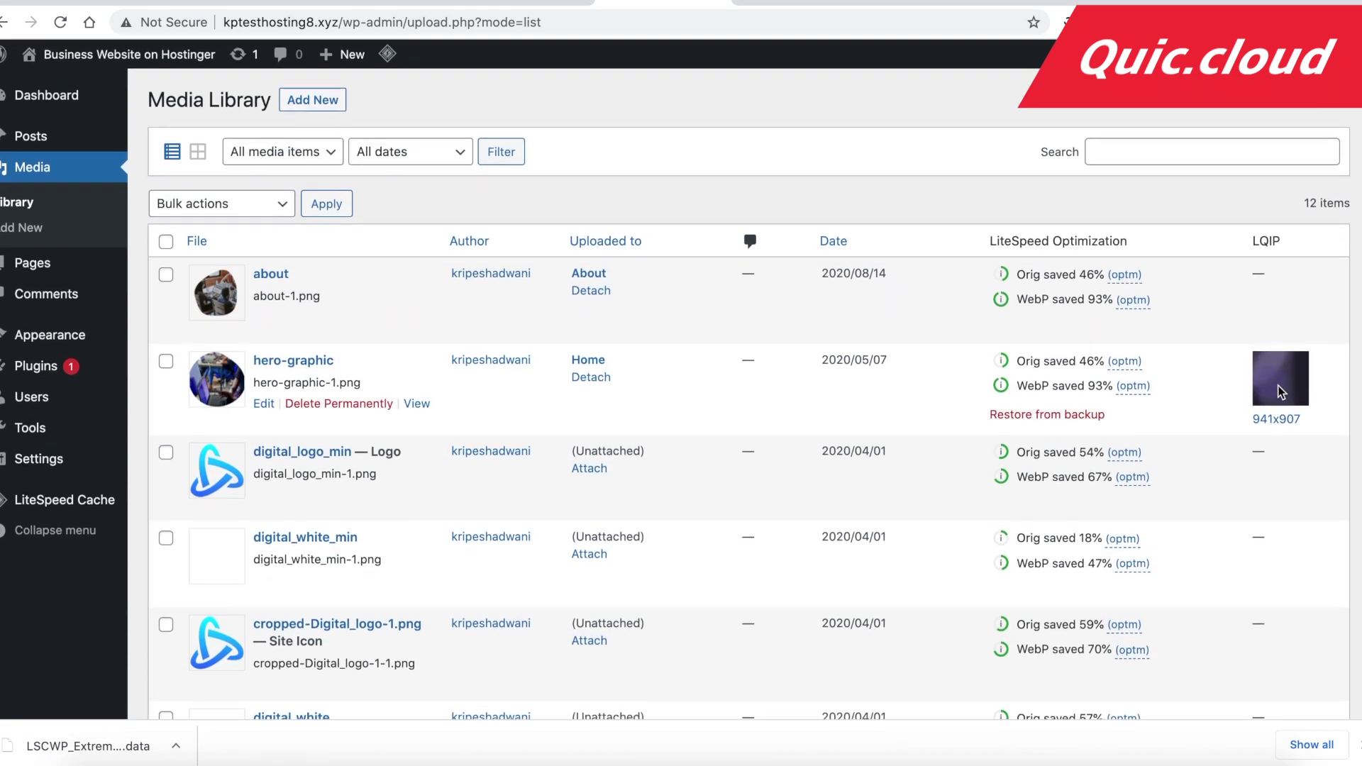
scroll(1280, 390, down, 10)
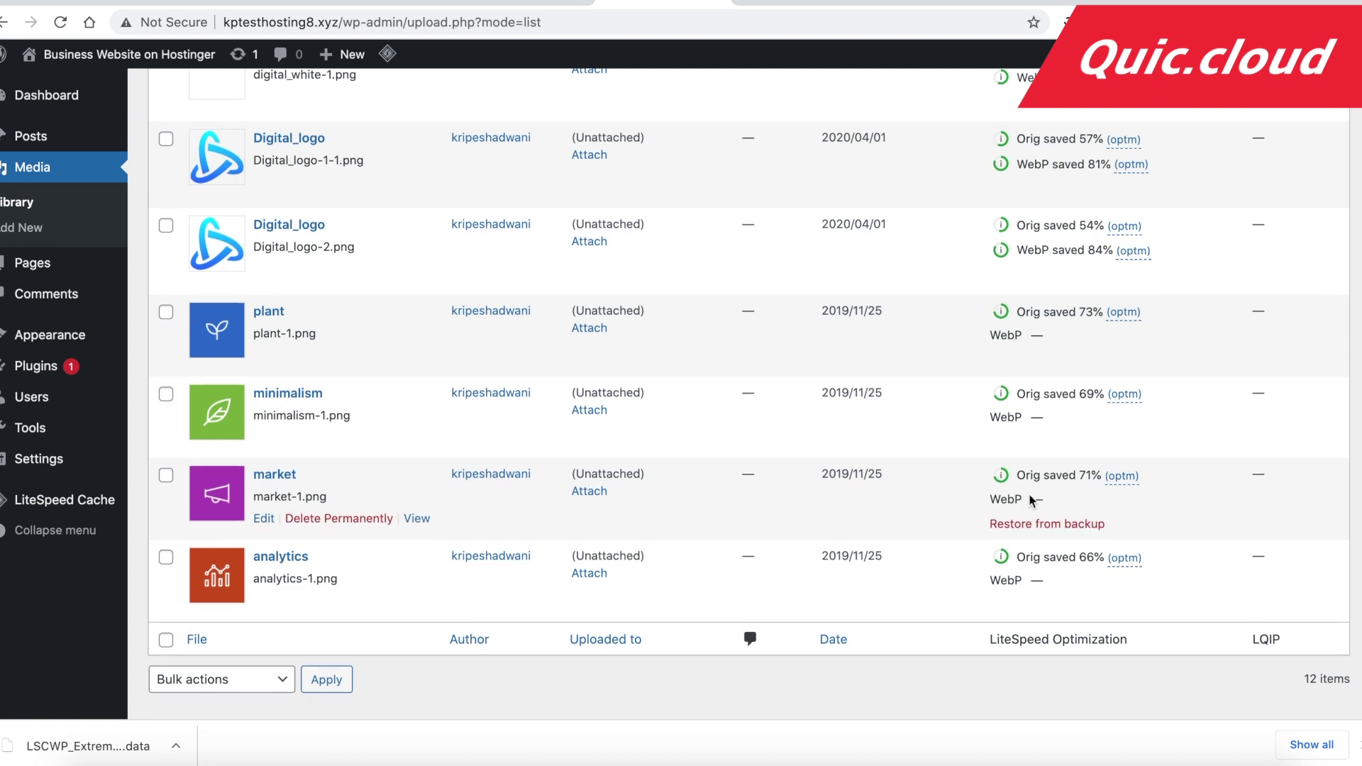
scroll(1030, 497, down, 1)
scroll(1029, 494, up, 5)
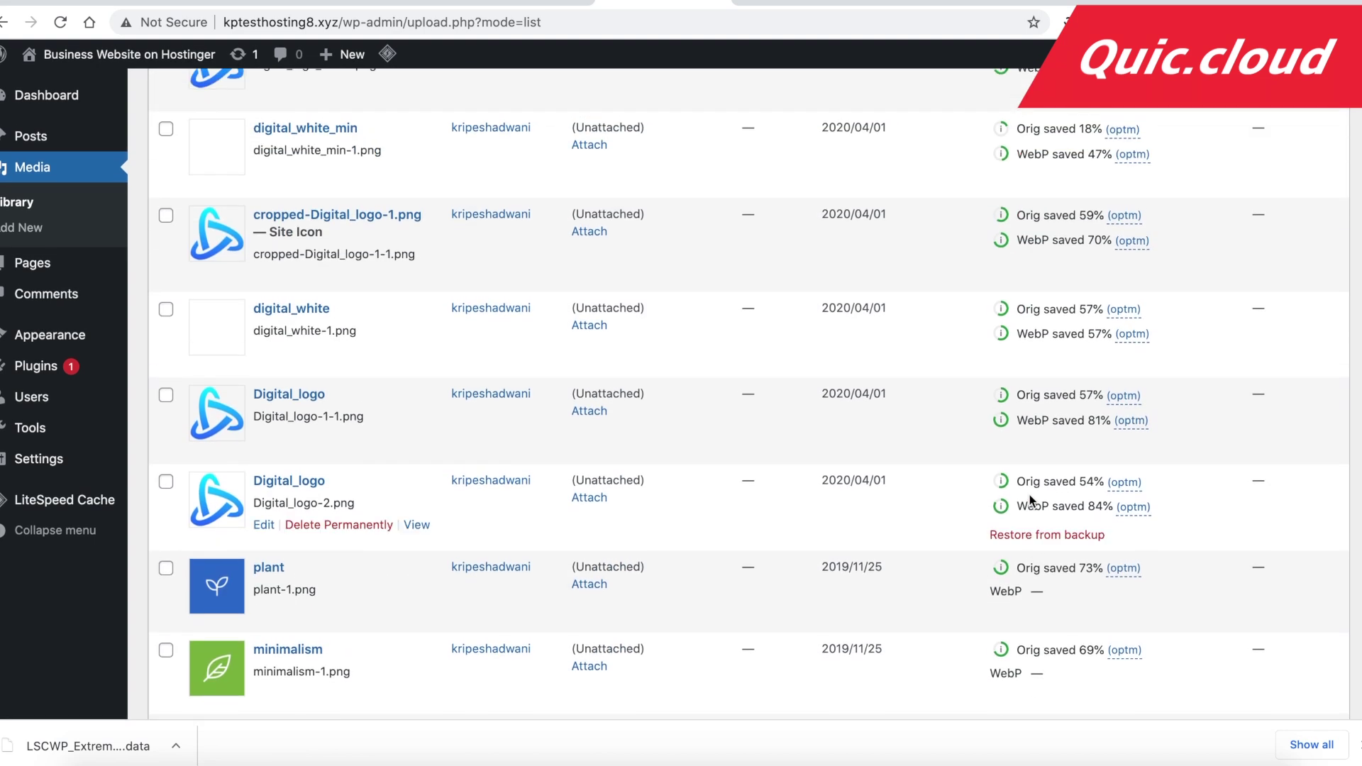
scroll(1029, 495, up, 6)
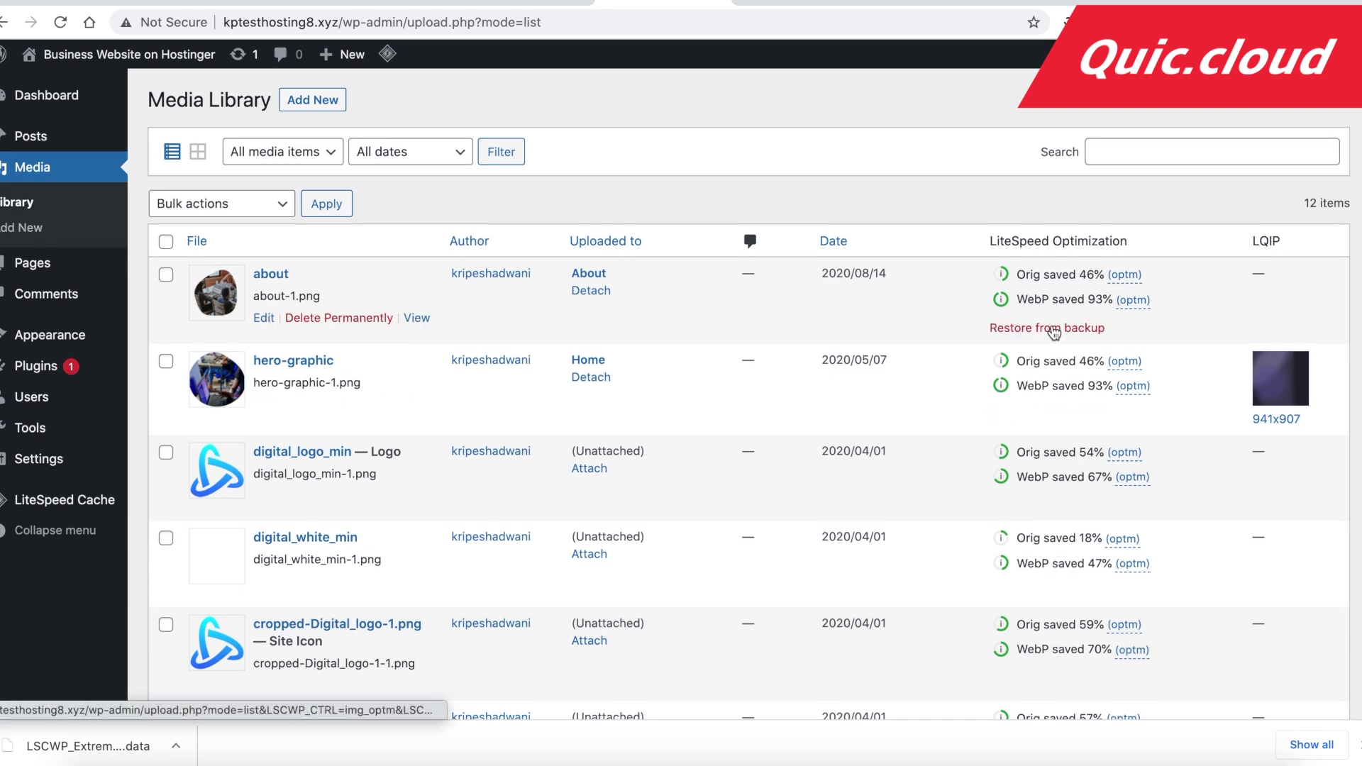
click(1053, 328)
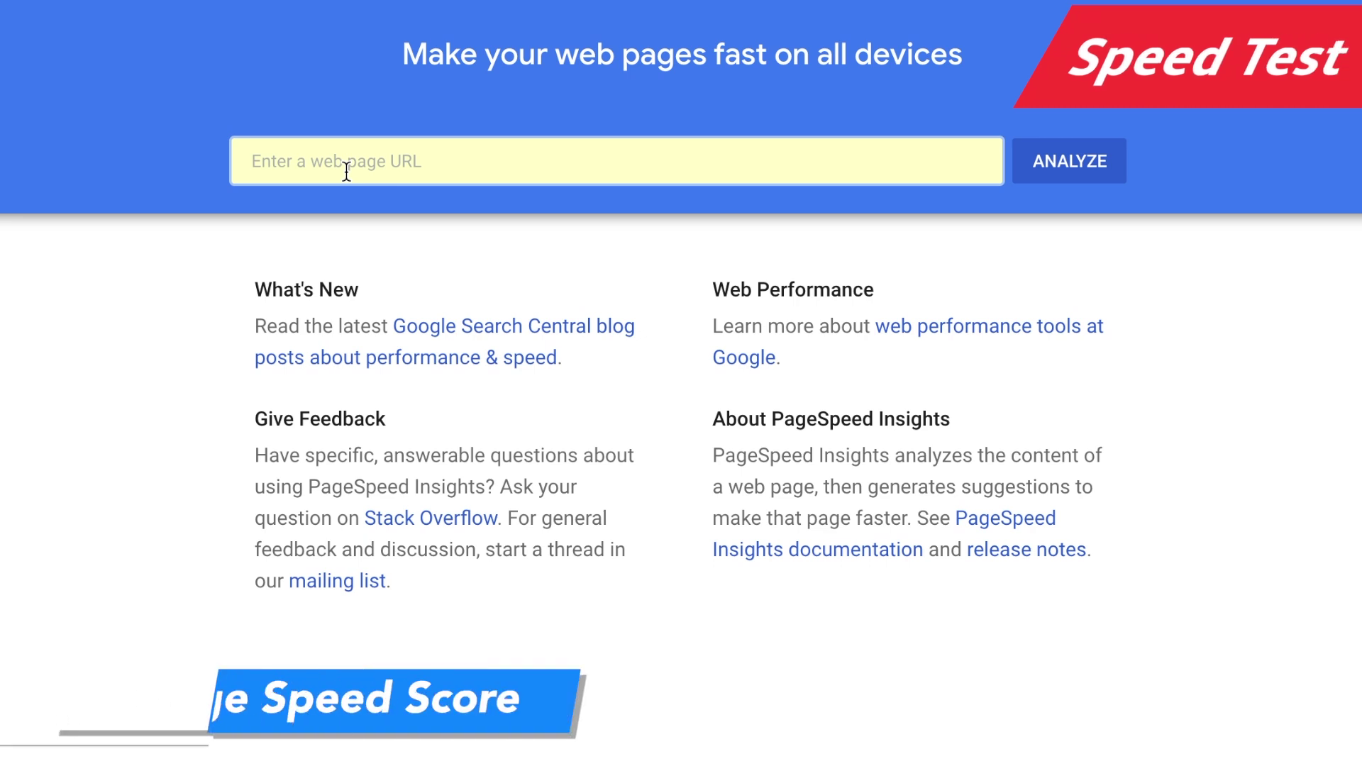
text(http://kptesthosting8.xyz/)
click(1057, 174)
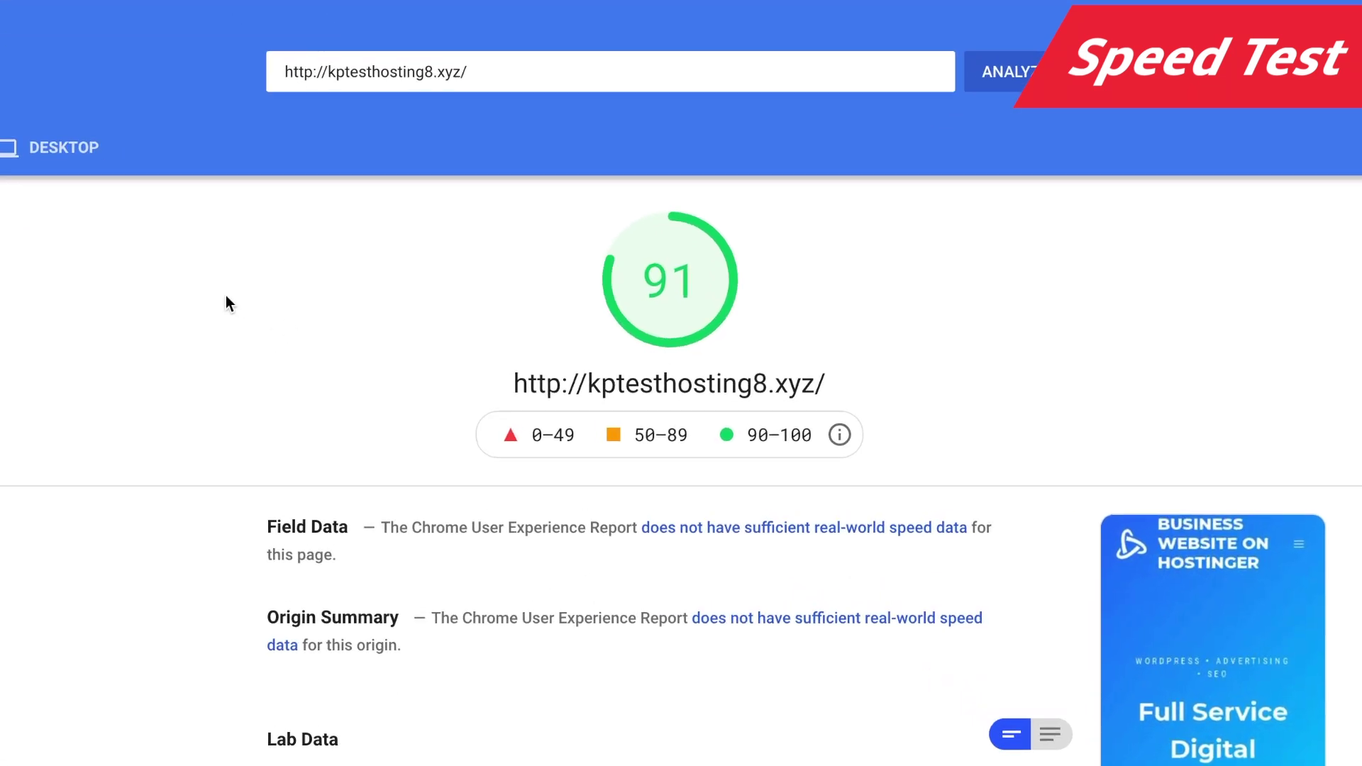
scroll(225, 296, down, 5)
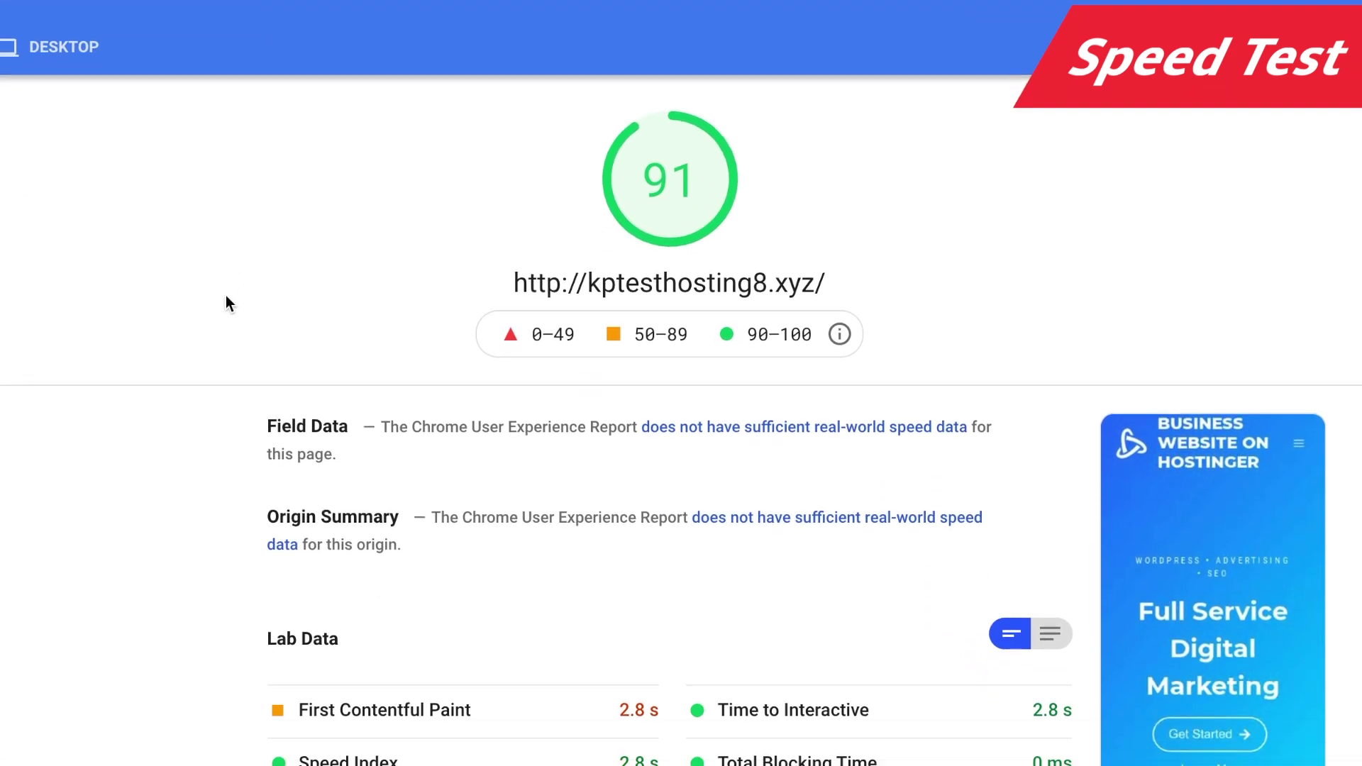
scroll(225, 297, down, 8)
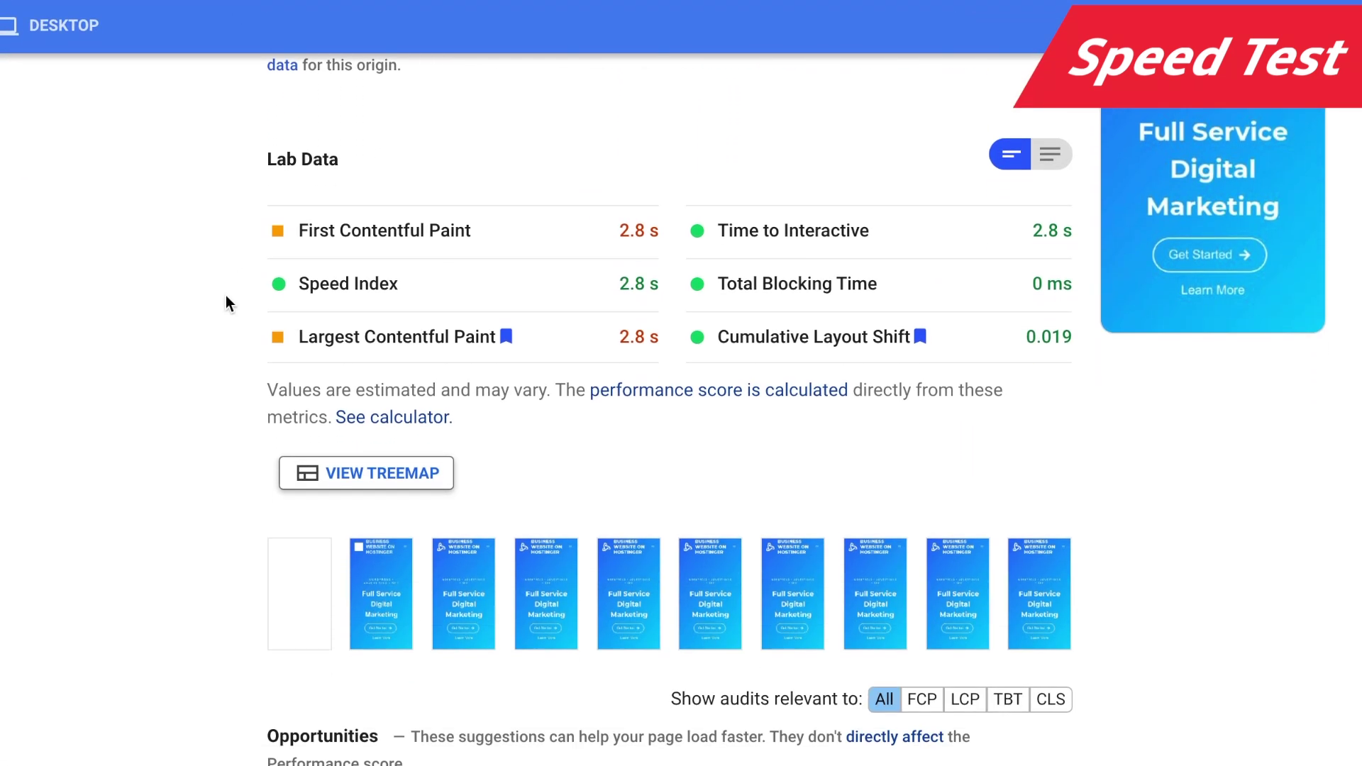
scroll(226, 296, down, 2)
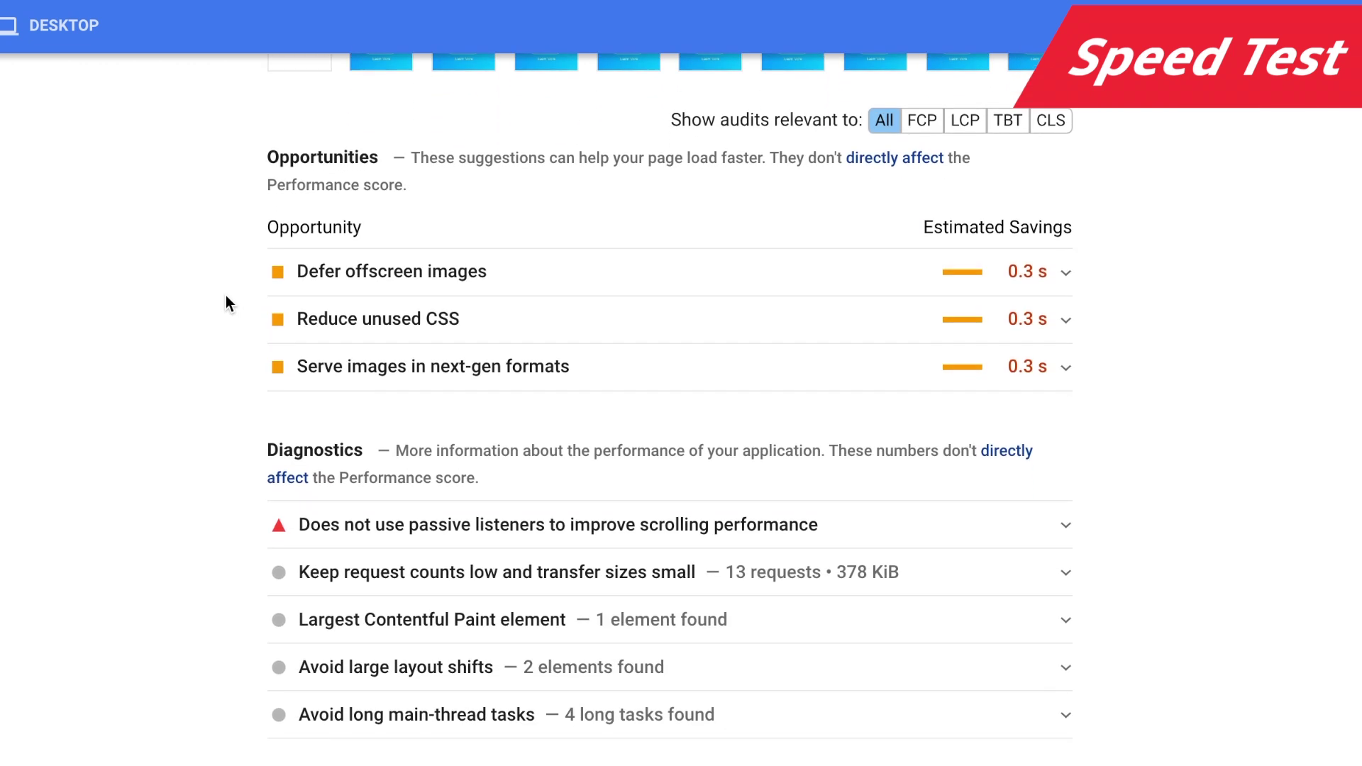
Expand the "Serve images in next-gen formats" opportunity and check which image files it lists.
click(465, 385)
scroll(261, 539, down, 1)
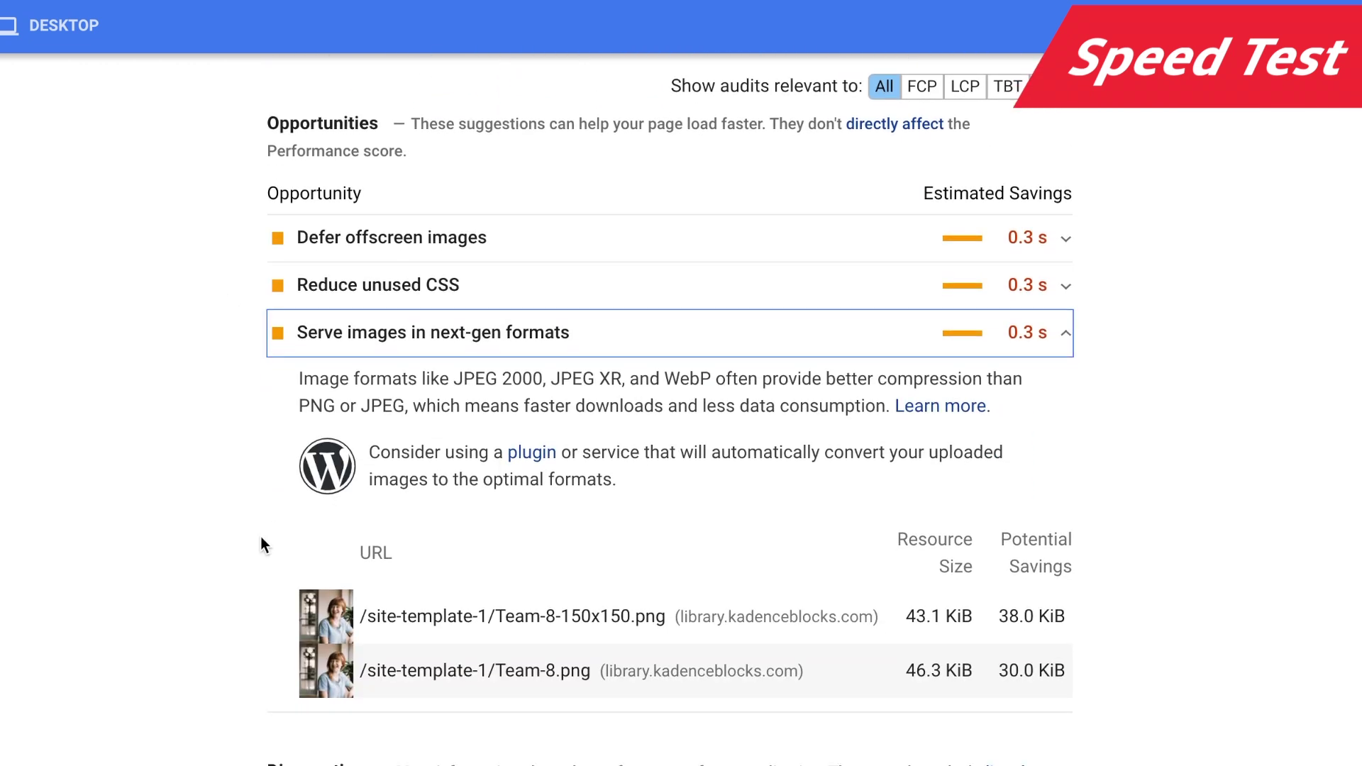
scroll(261, 539, down, 2)
scroll(261, 536, down, 5)
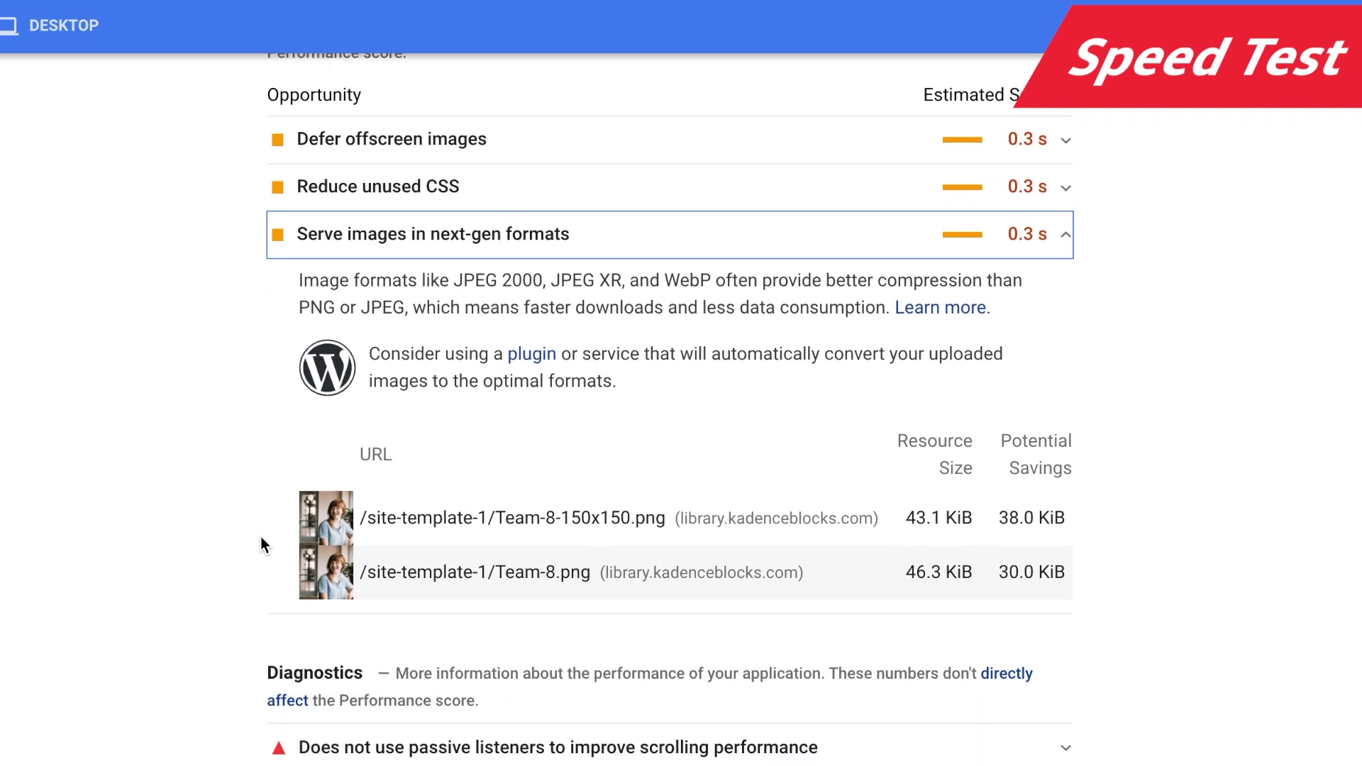
scroll(261, 536, up, 15)
scroll(261, 543, up, 3)
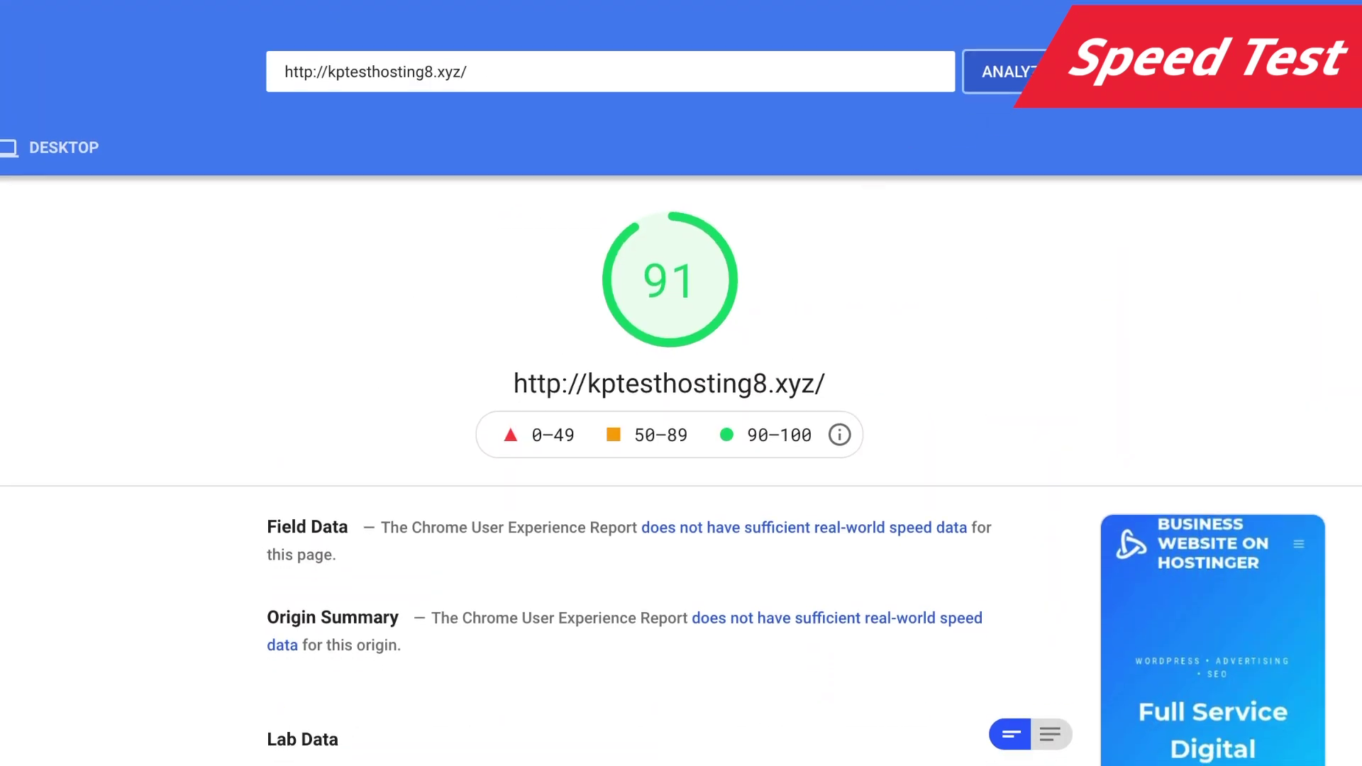
Rerun the PageSpeed Insights analysis of the site and compare the mobile and desktop results.
click(1002, 73)
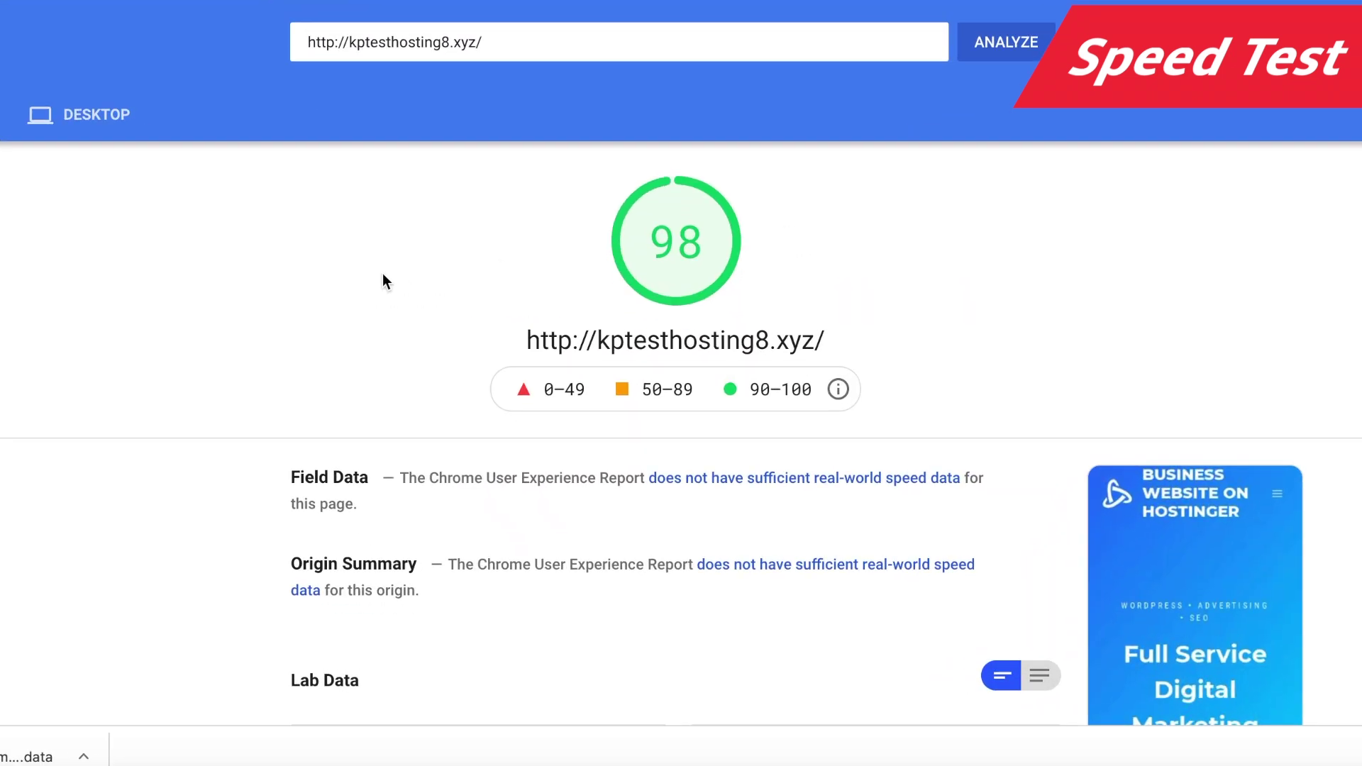
scroll(426, 344, down, 5)
scroll(381, 274, down, 8)
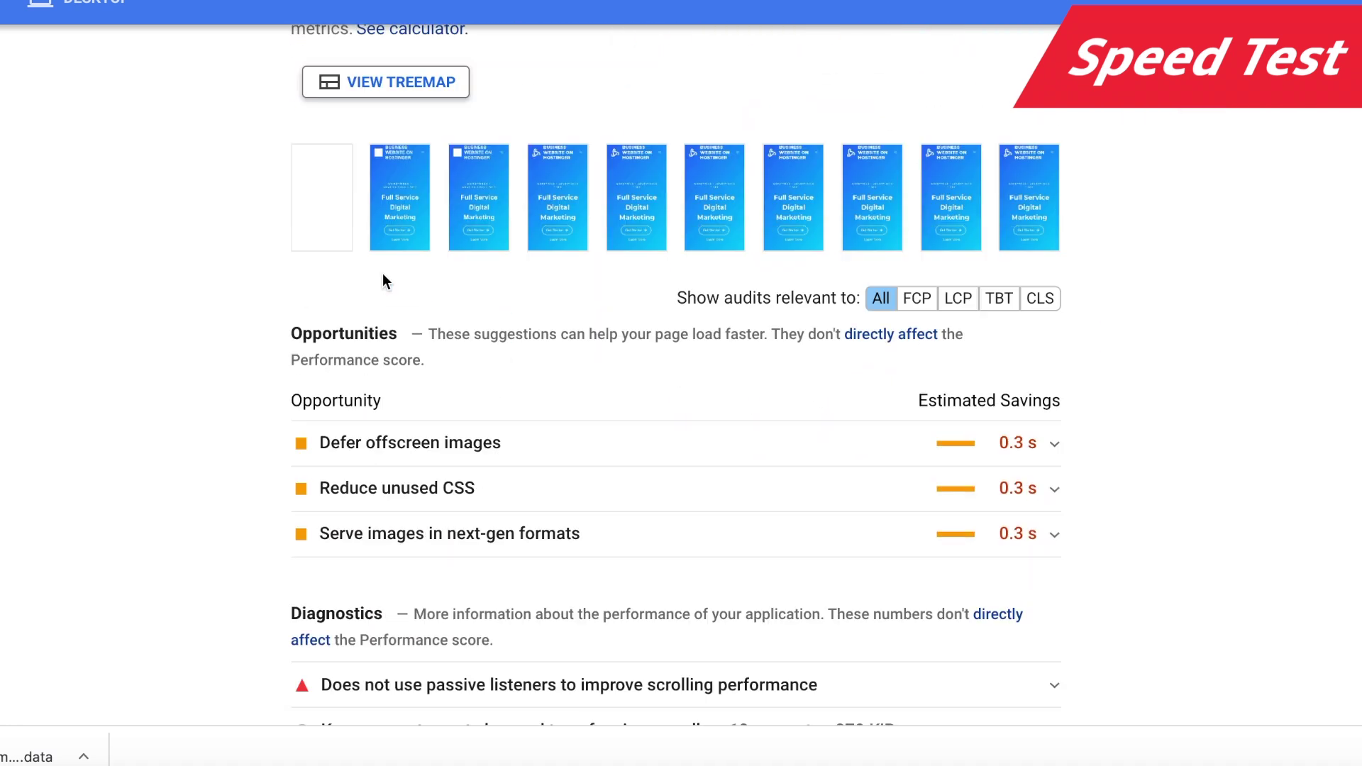
scroll(384, 282, up, 12)
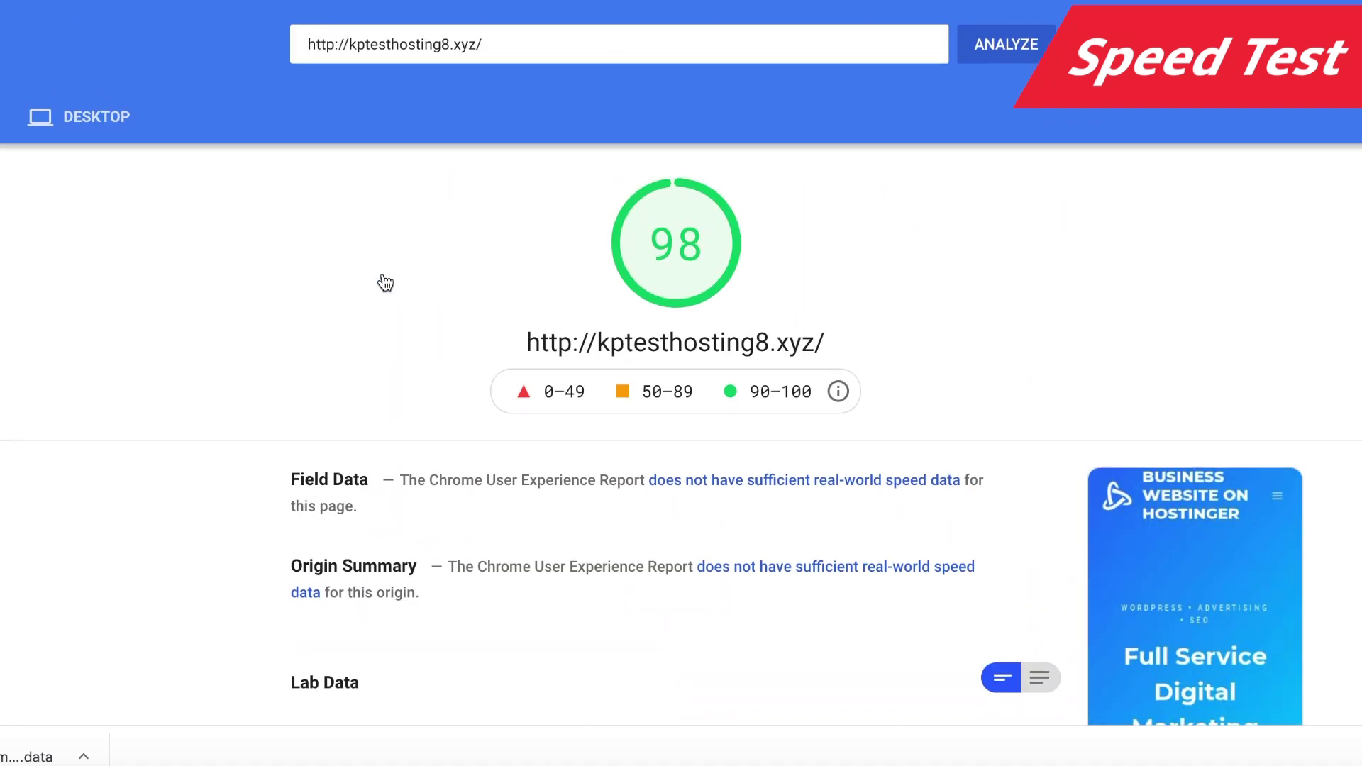
click(39, 113)
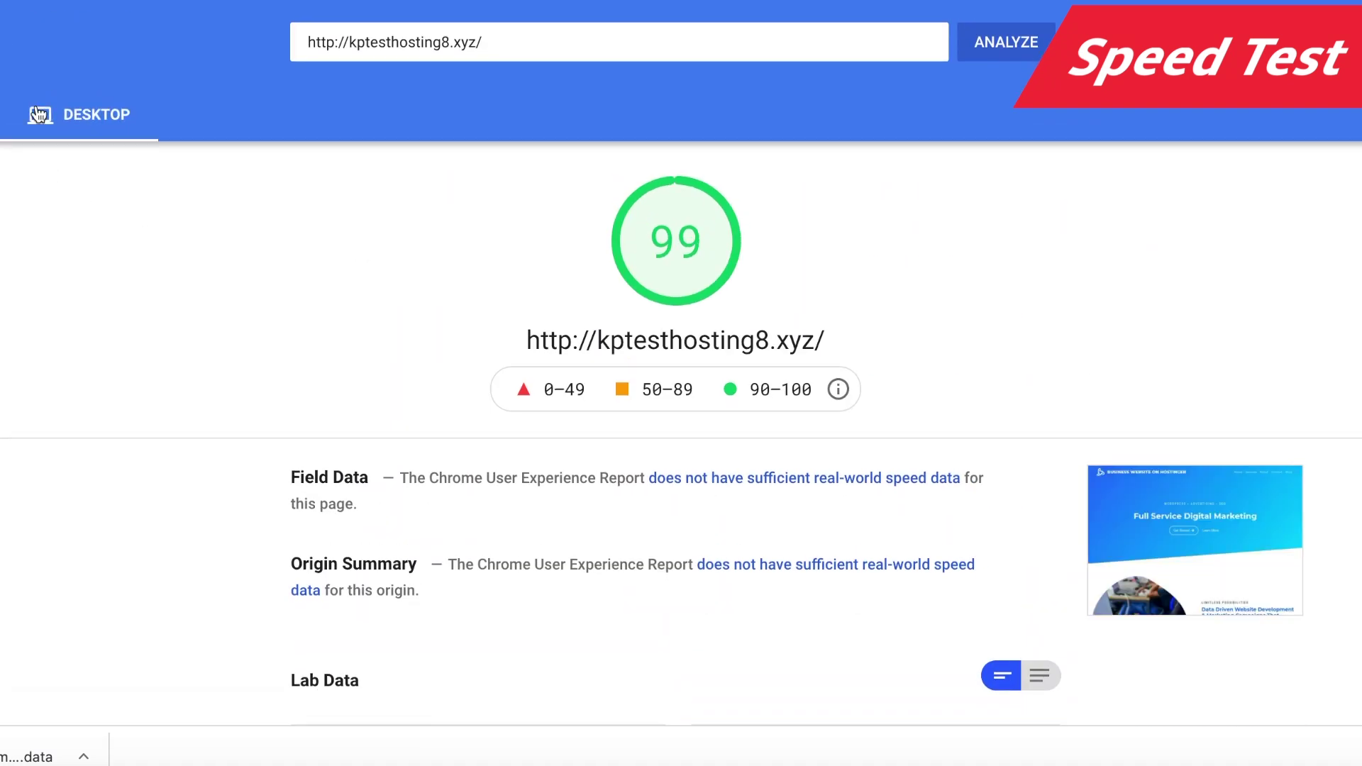
scroll(311, 312, down, 4)
scroll(313, 315, up, 4)
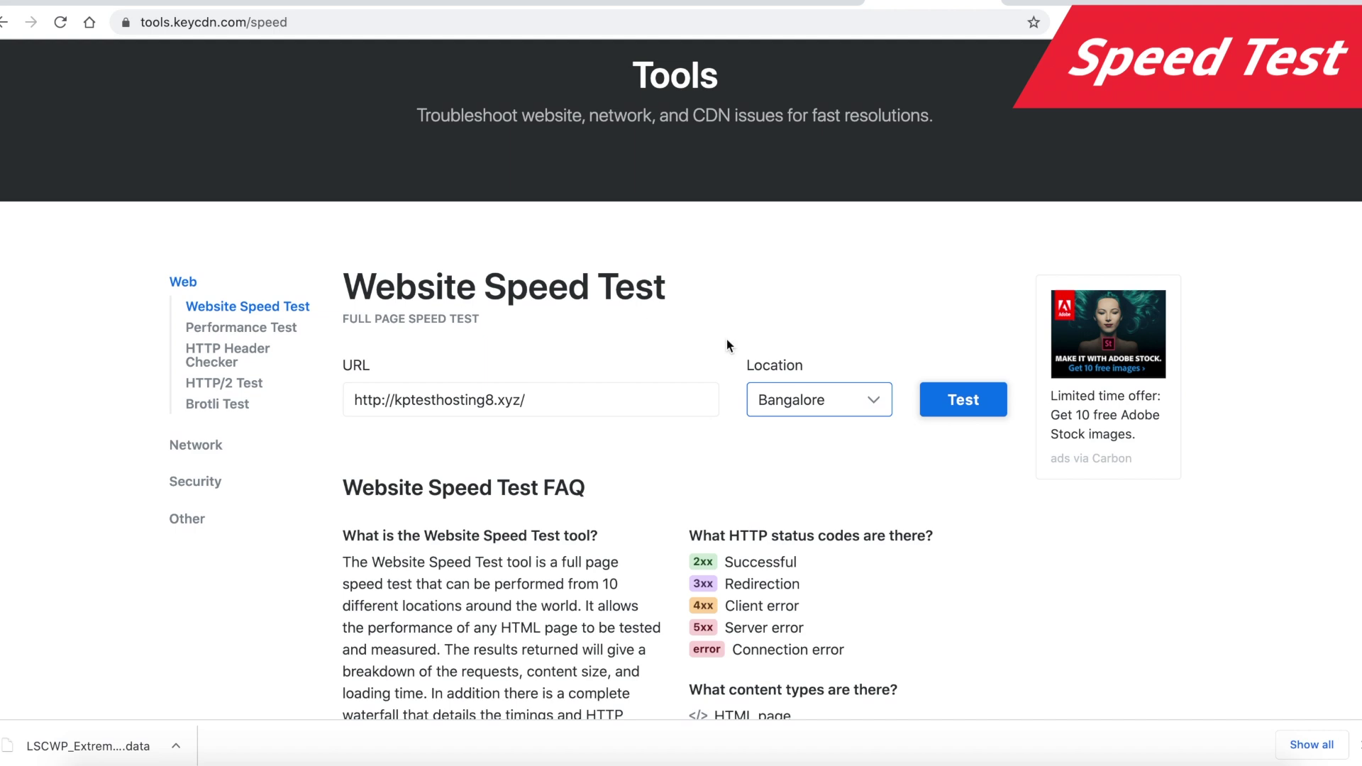
click(968, 389)
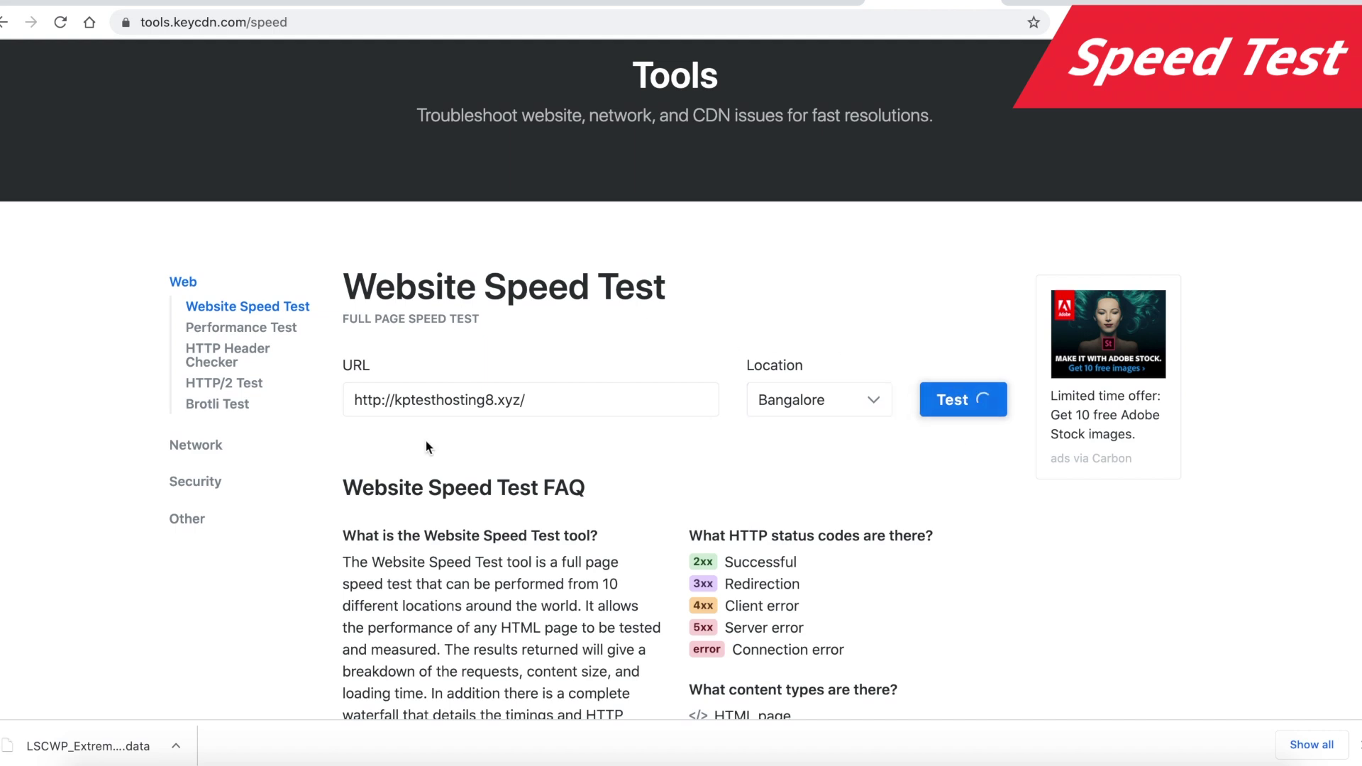
scroll(425, 440, down, 1)
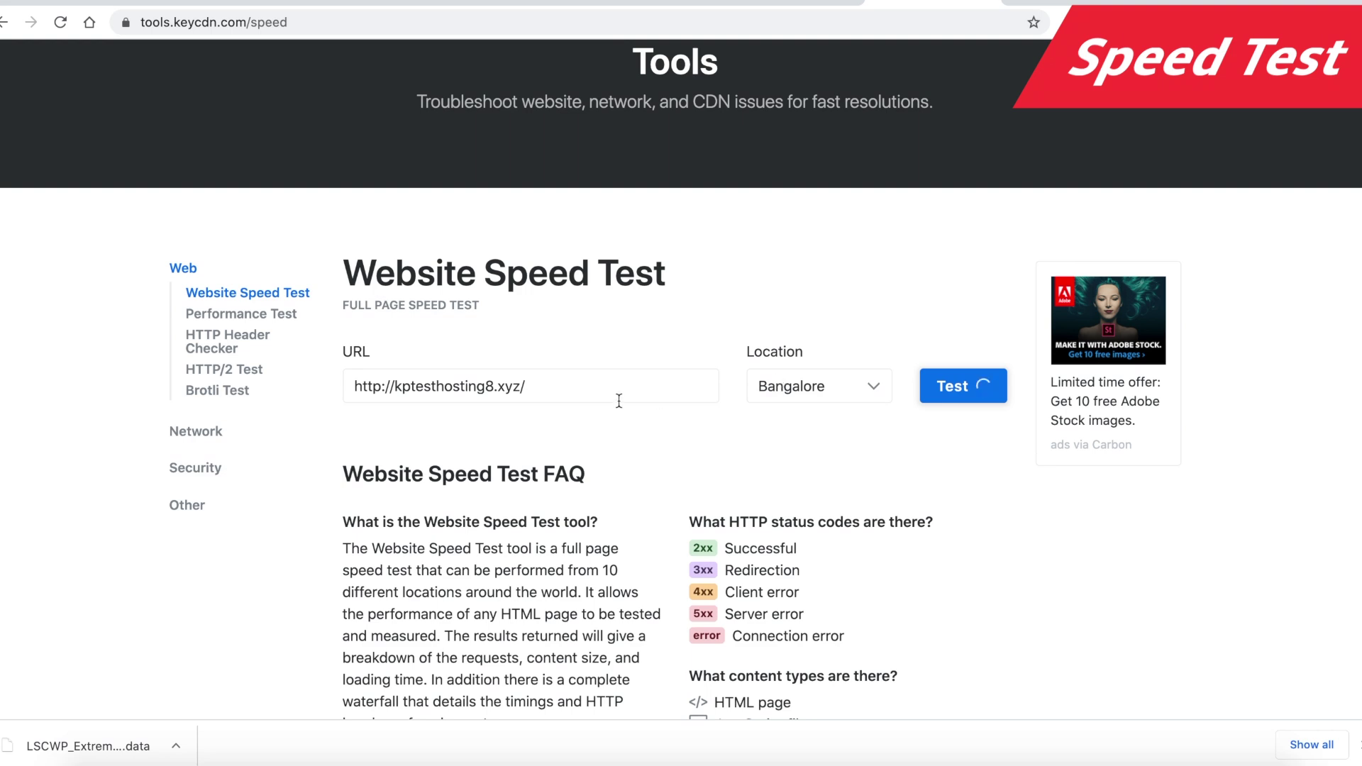
scroll(618, 401, down, 1)
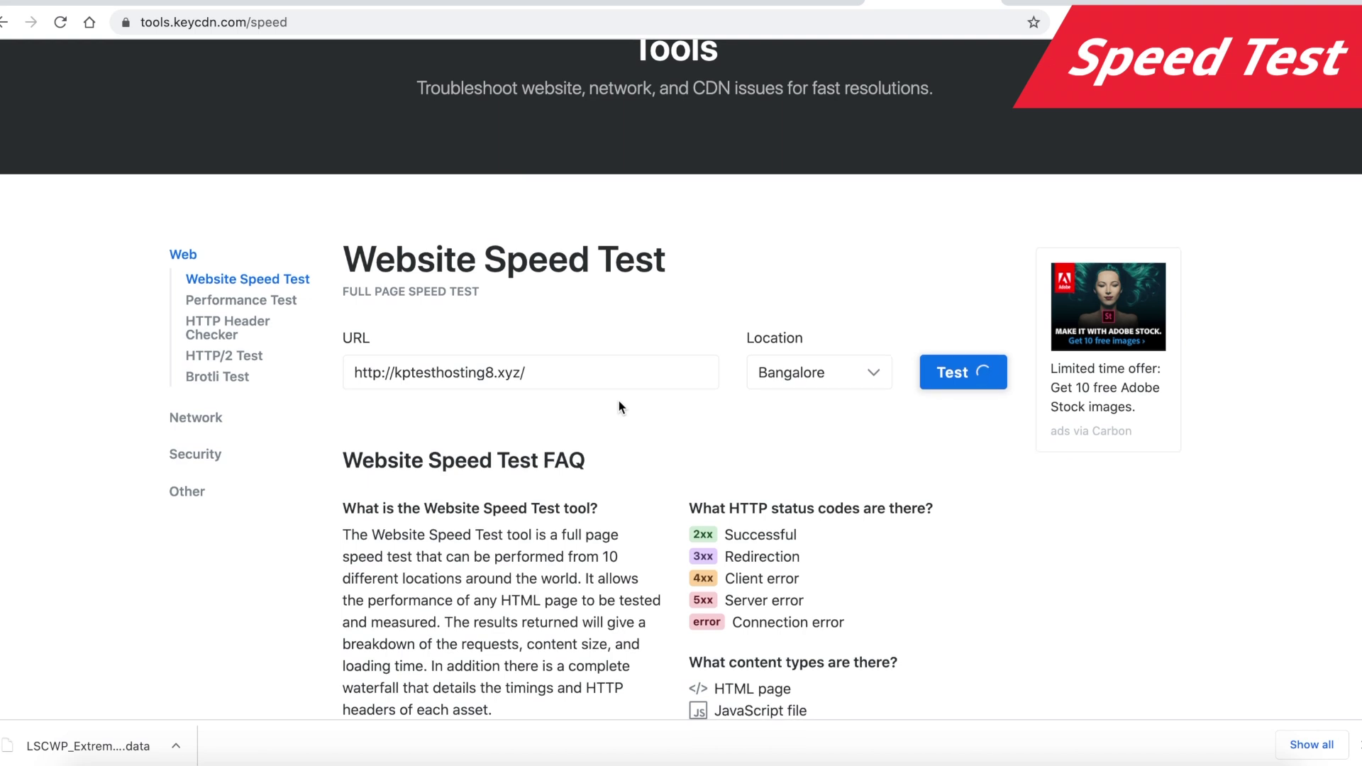
click(866, 372)
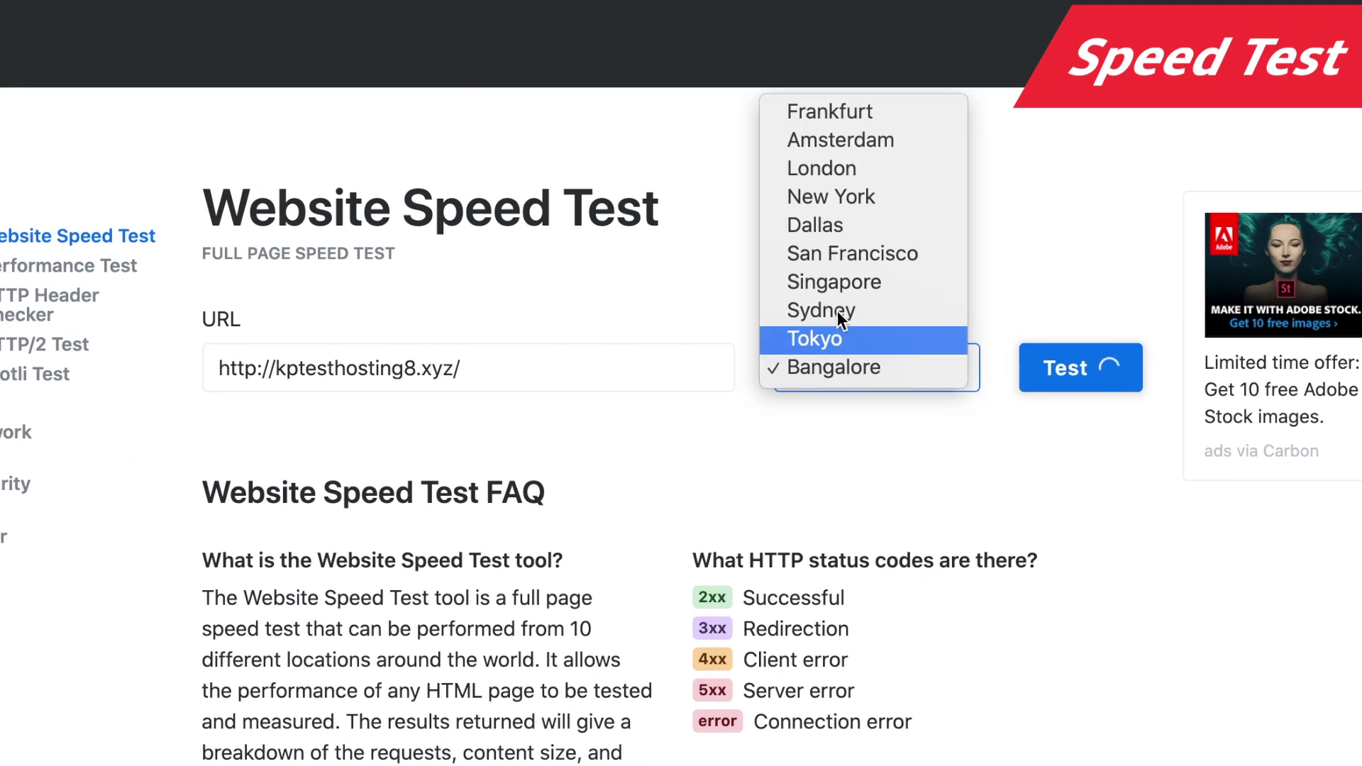
click(695, 274)
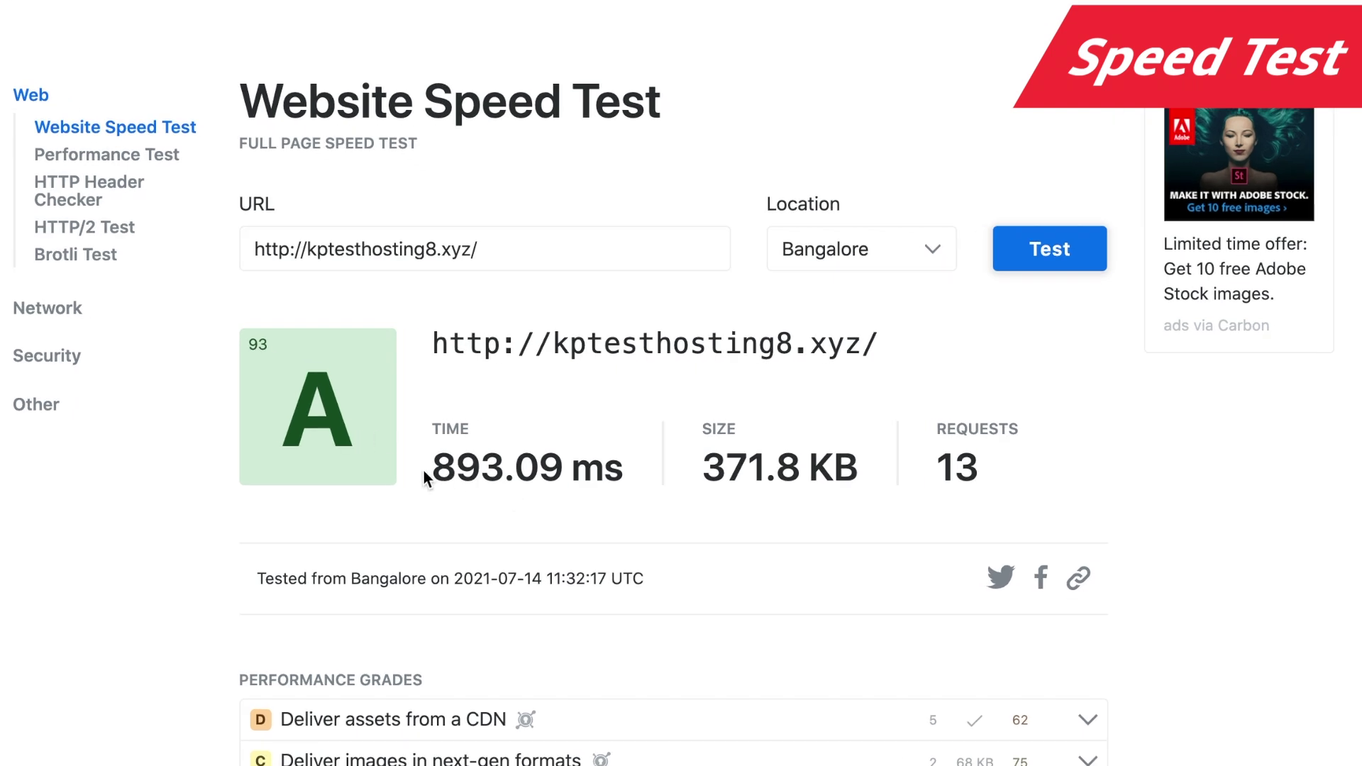
drag(427, 474, 502, 469)
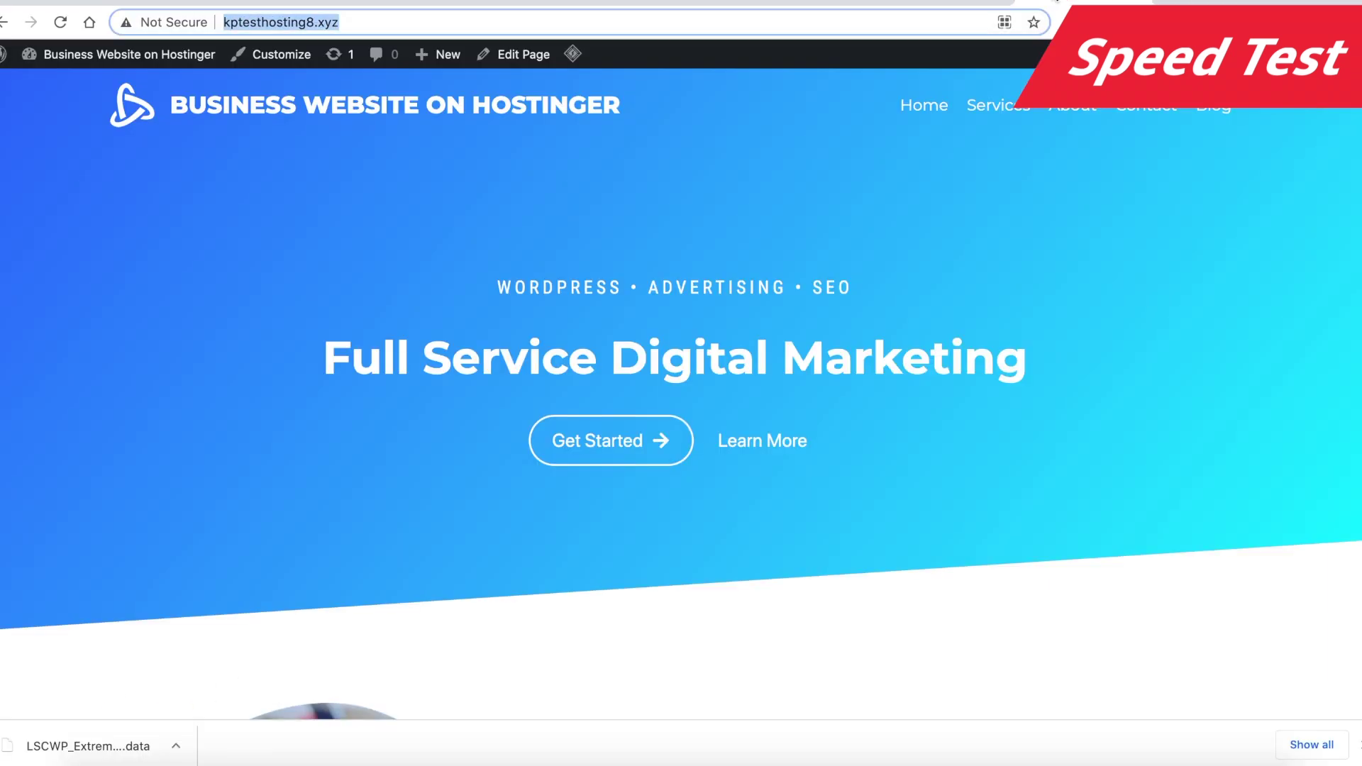
scroll(627, 283, down, 5)
key(Return)
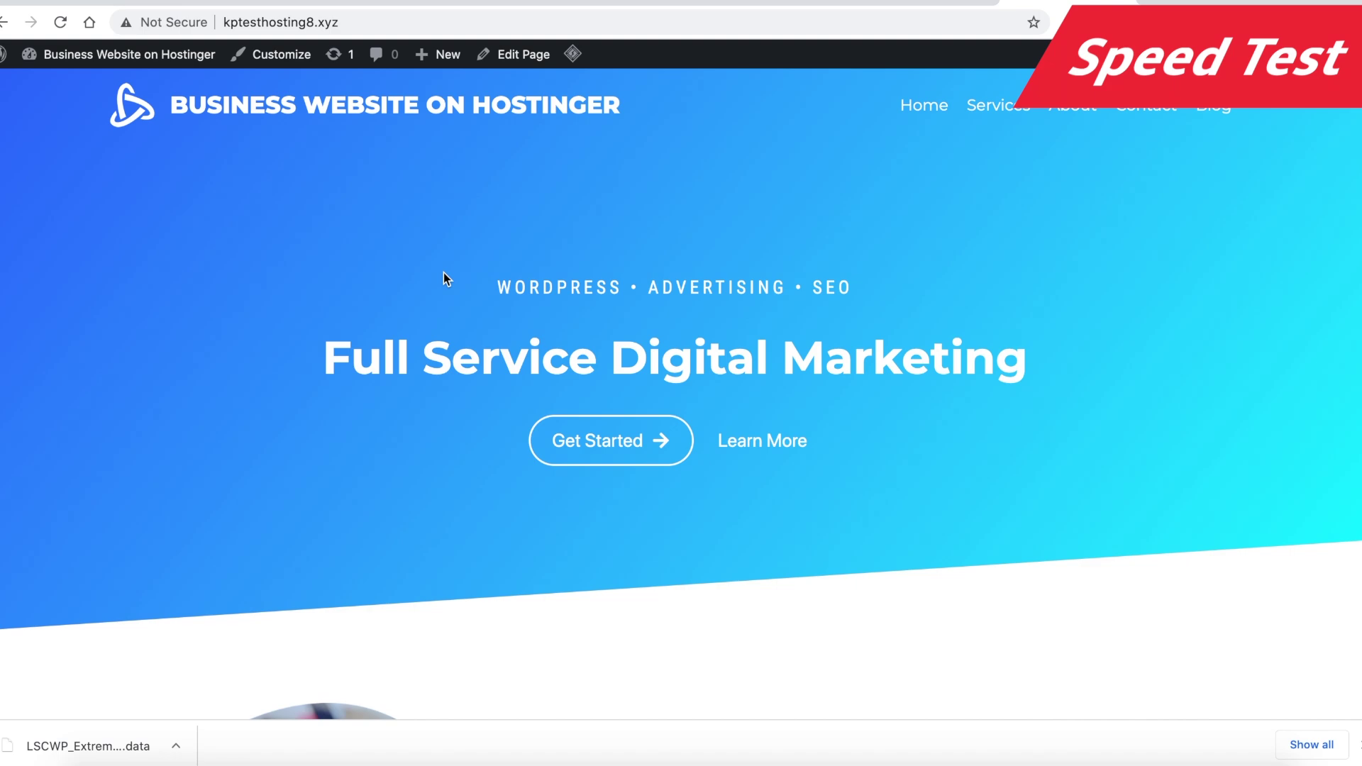
key(super+t)
text(http://kptesthosting8.xyz/)
key(Return)
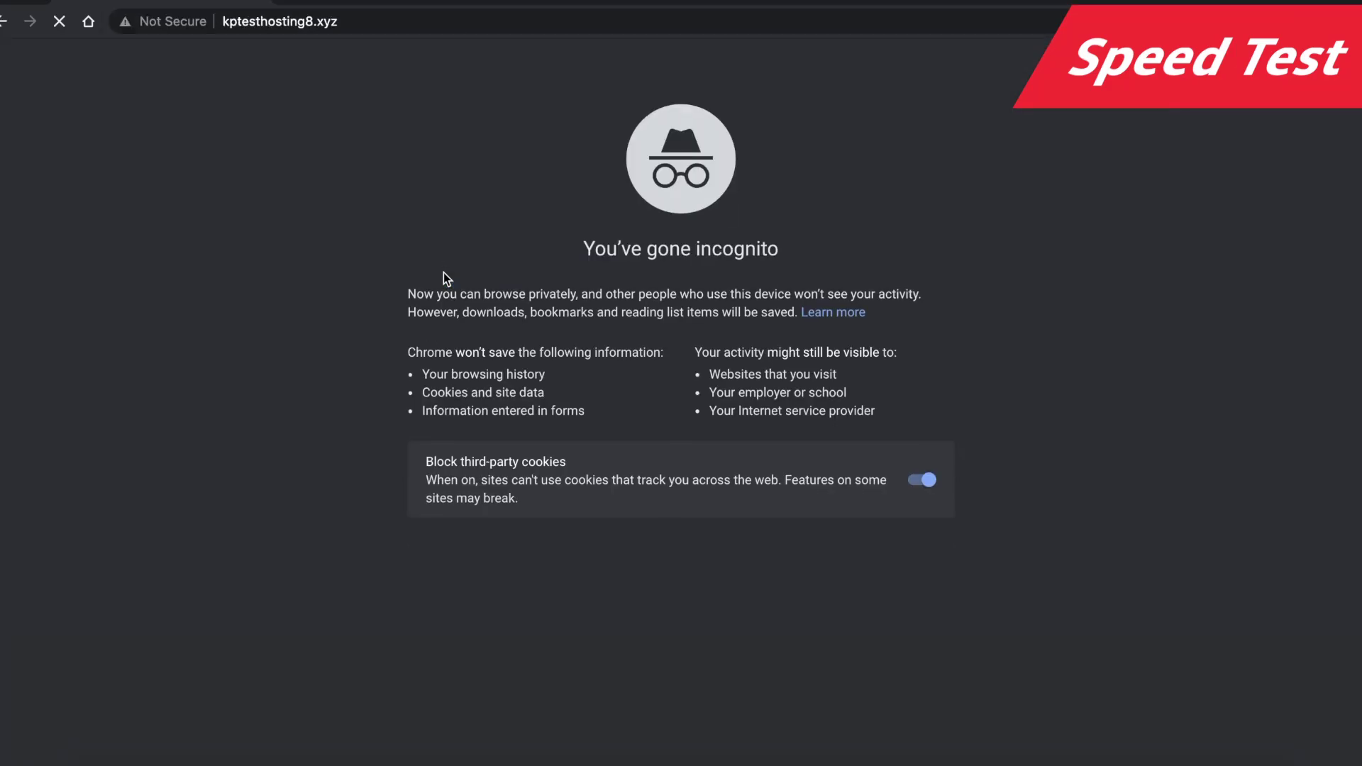
scroll(320, 279, down, 15)
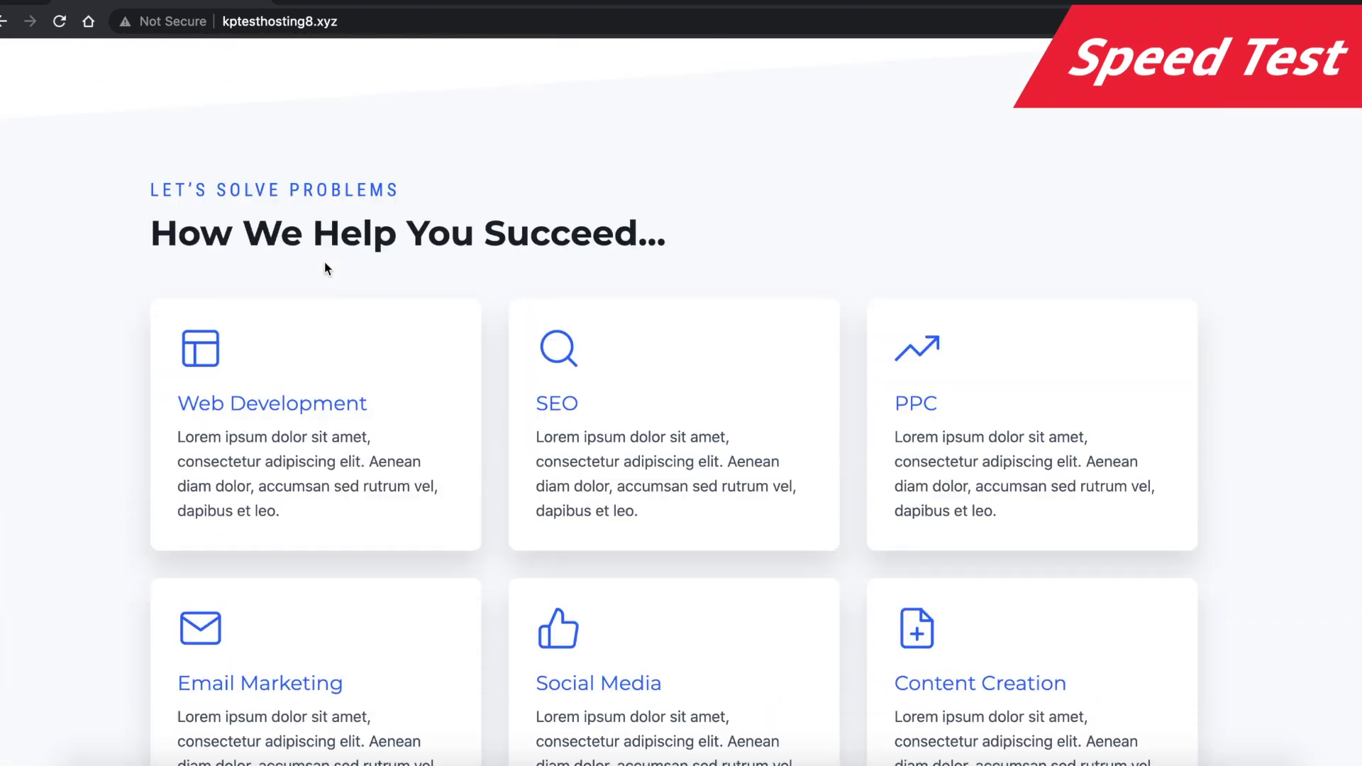
scroll(325, 267, down, 10)
scroll(324, 268, up, 20)
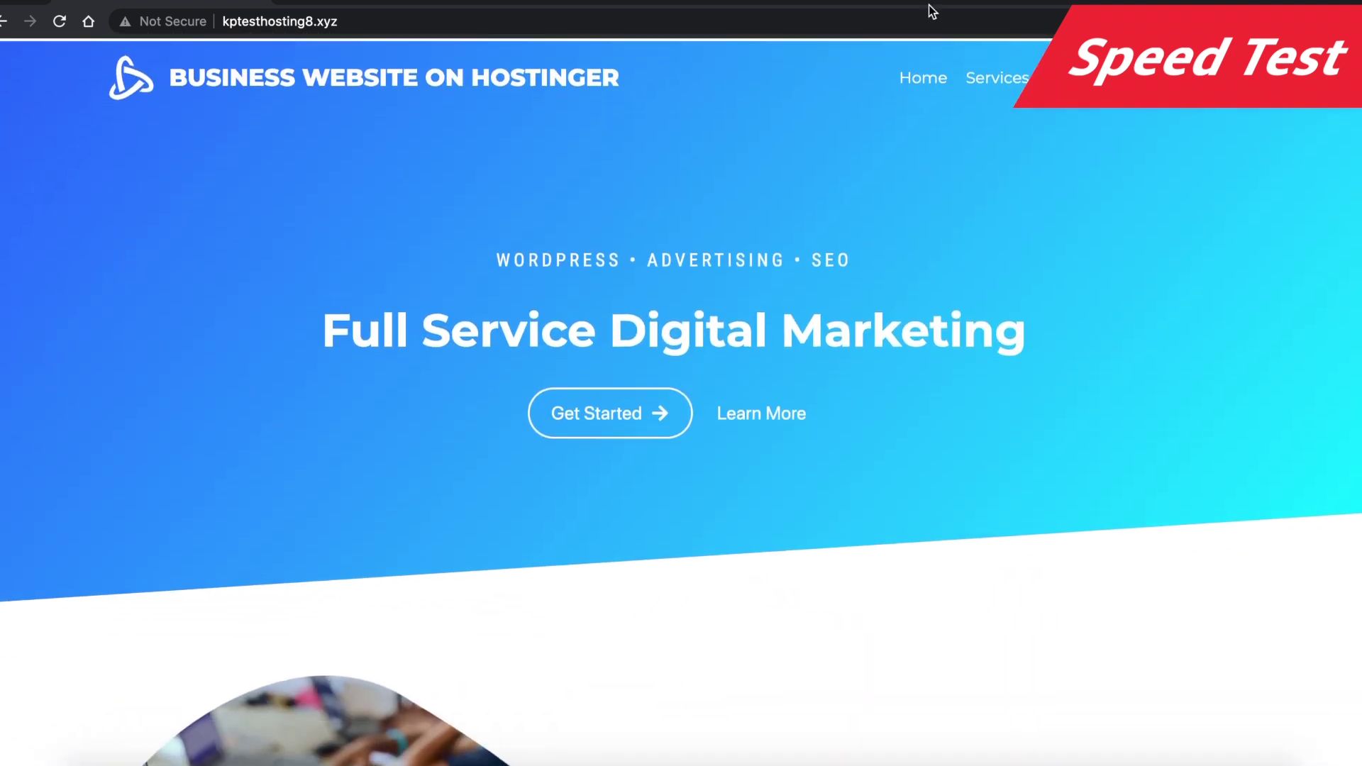
scroll(870, 116, down, 5)
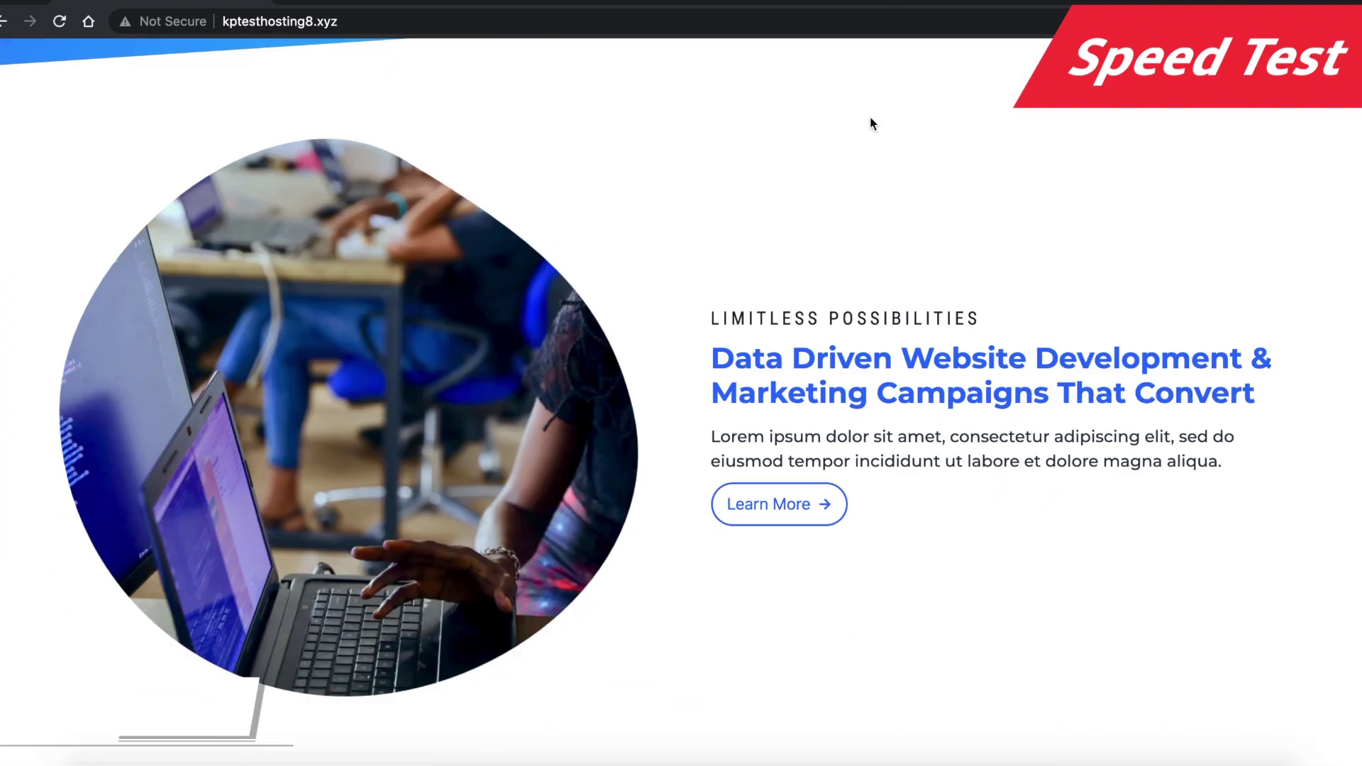
scroll(921, 114, up, 5)
Visit the site's About and Services pages and look through each one to check how quickly it loads.
click(1021, 74)
scroll(821, 182, down, 3)
scroll(1003, 146, up, 3)
click(1064, 74)
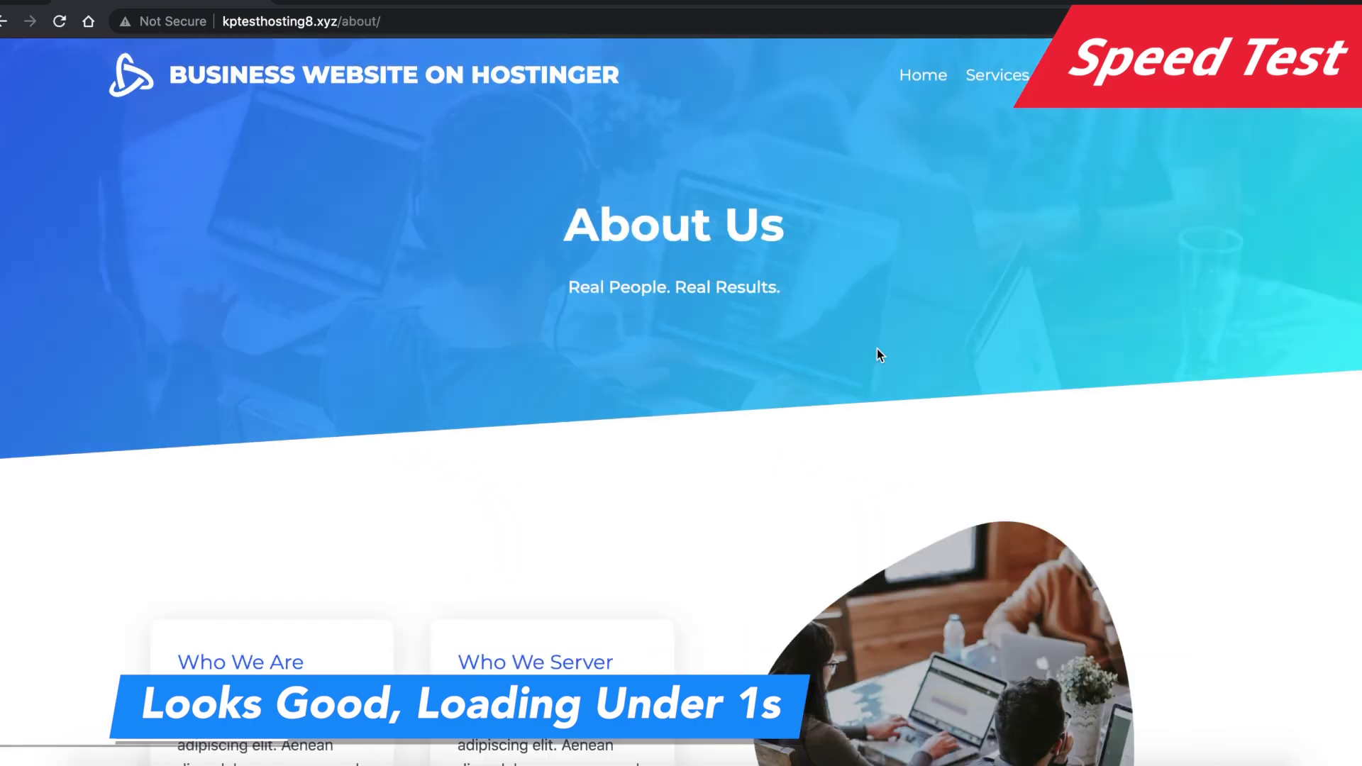
scroll(877, 352, down, 15)
scroll(876, 354, up, 15)
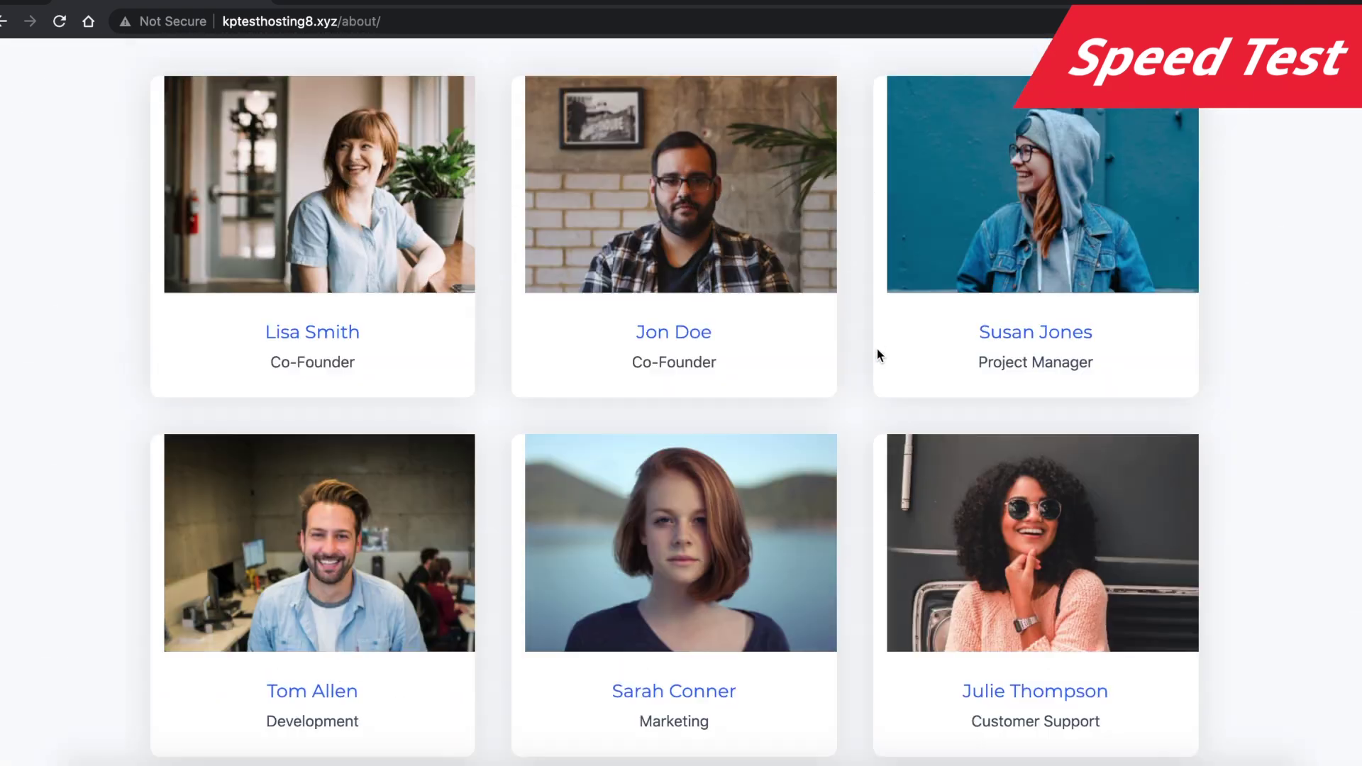
click(993, 76)
scroll(789, 305, down, 20)
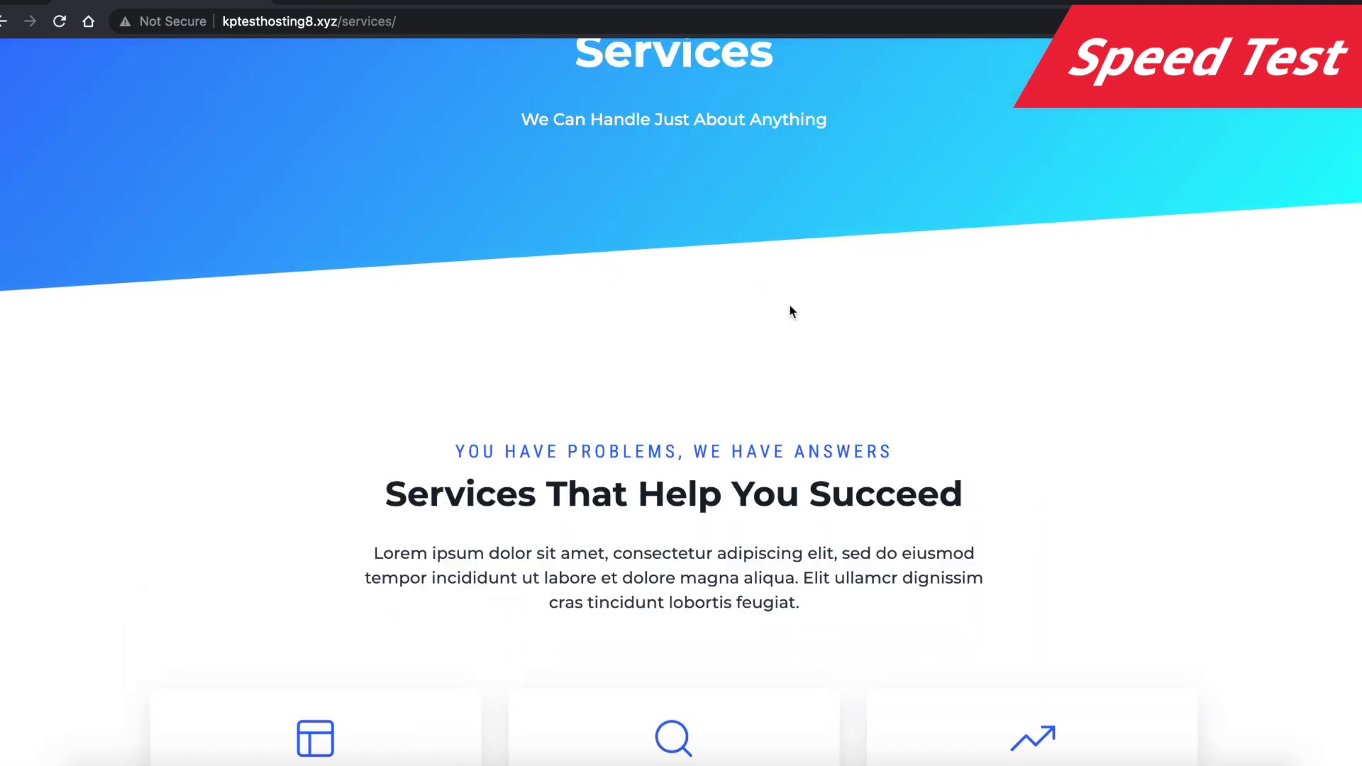
scroll(789, 309, up, 20)
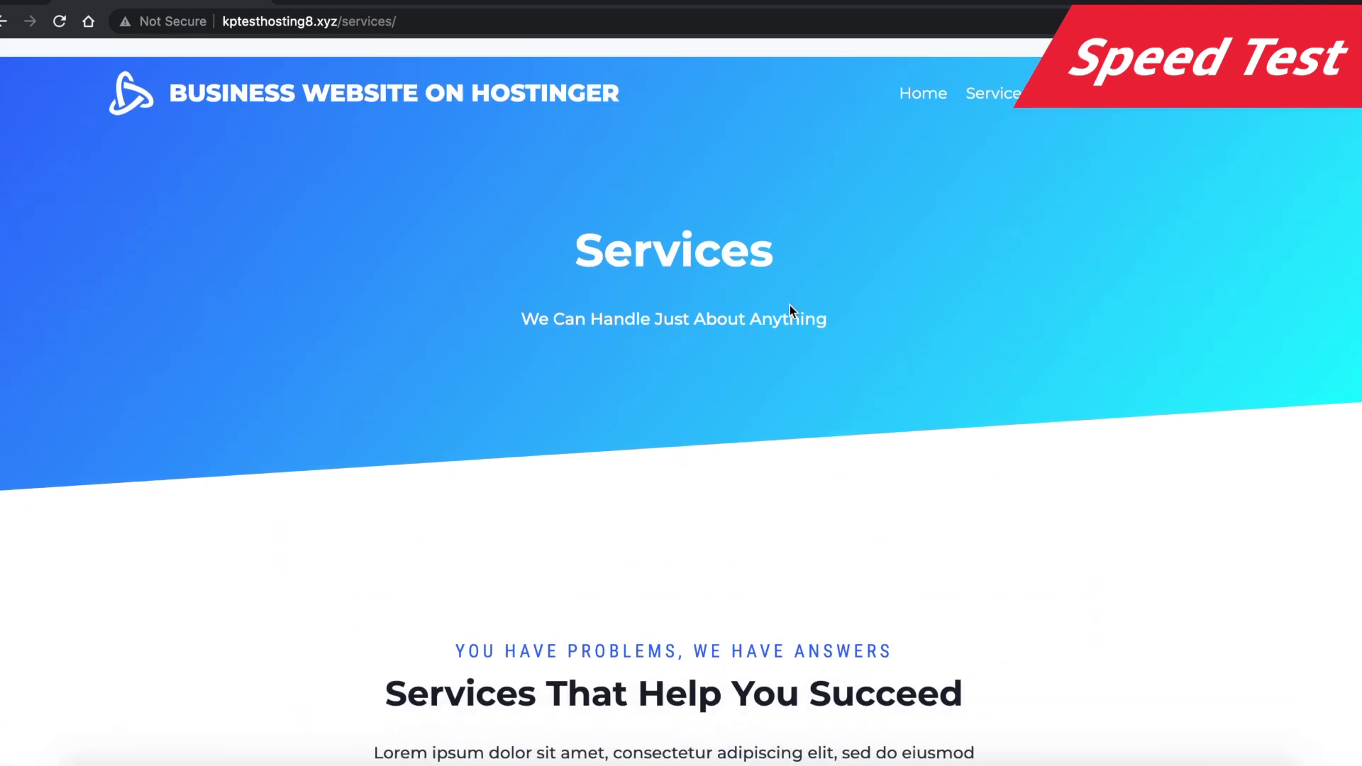
Visit the Blog page and open the post "5 common myths about graphic design".
click(1121, 76)
scroll(367, 390, down, 16)
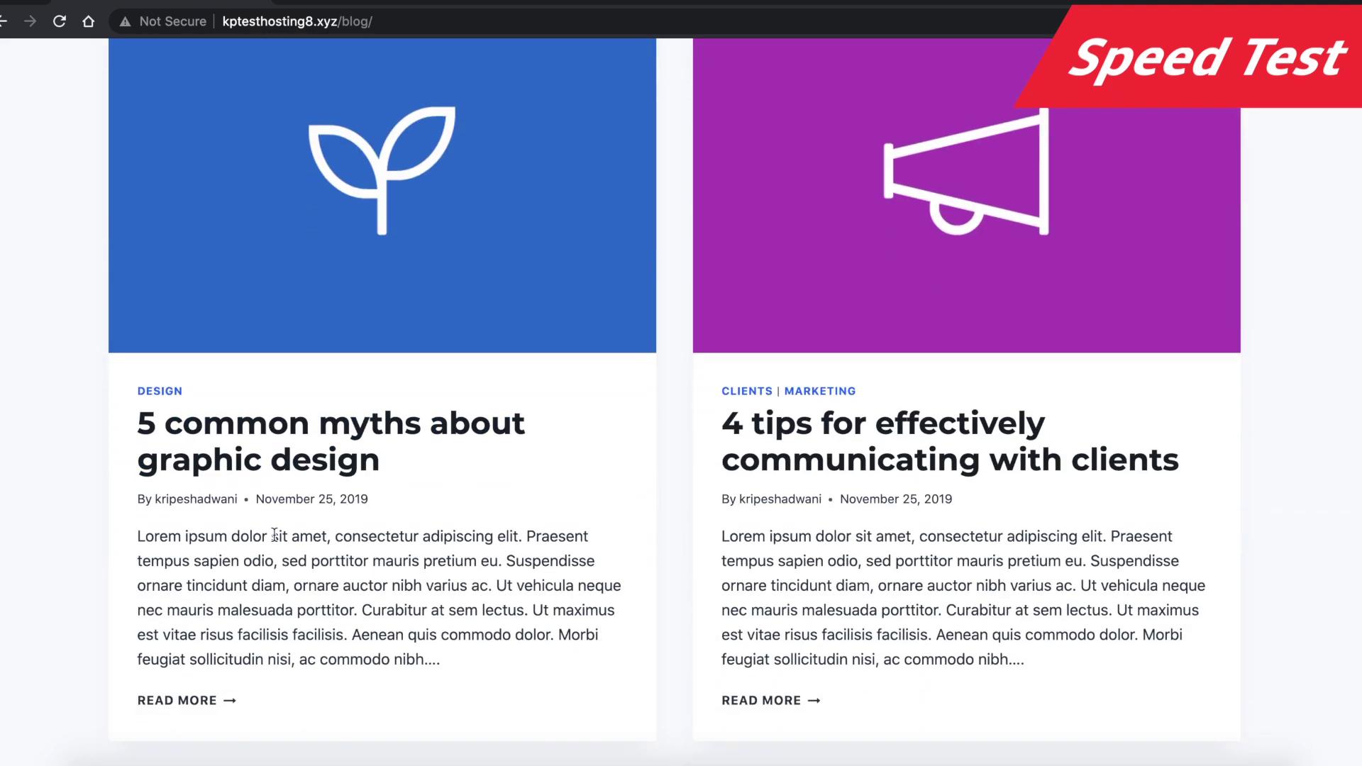
click(249, 440)
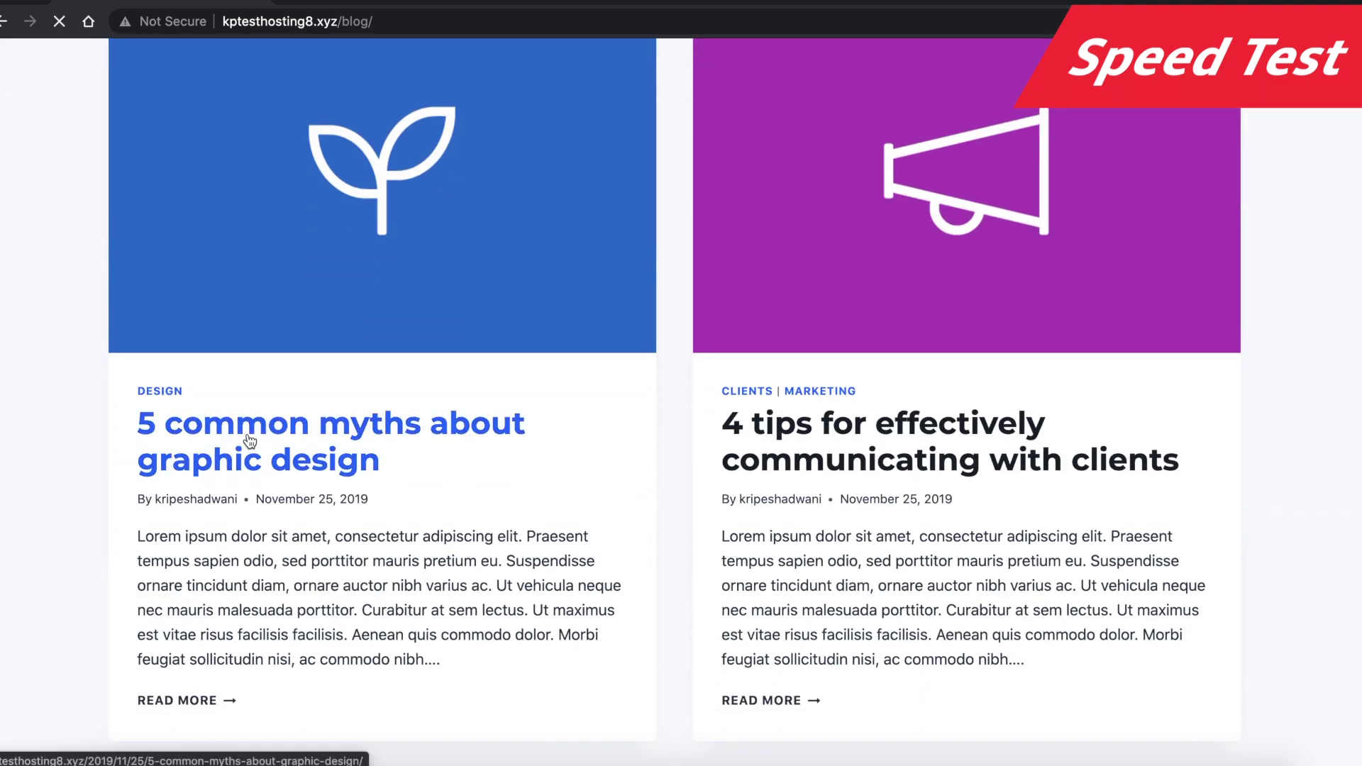
Look through the post "5 common myths about graphic design" to check how quickly it loads.
scroll(798, 461, down, 15)
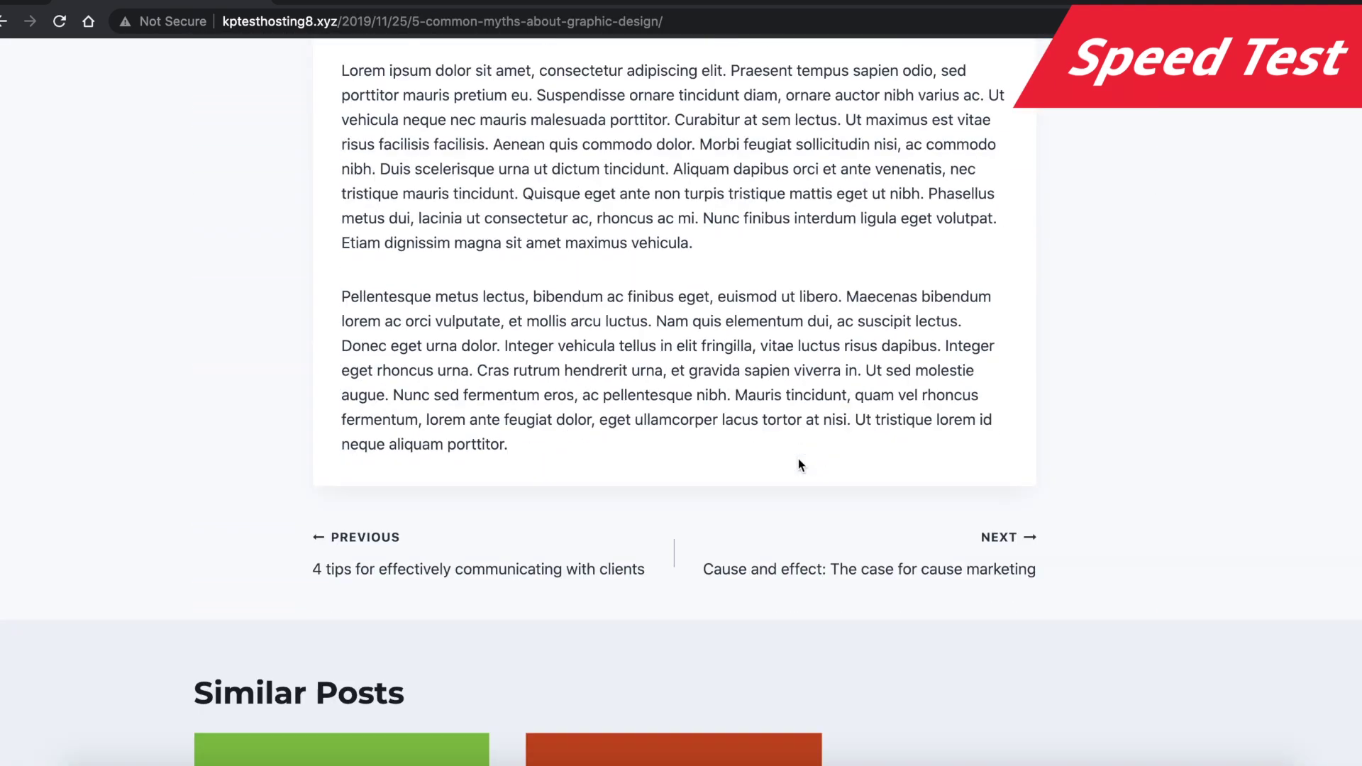
scroll(798, 464, up, 15)
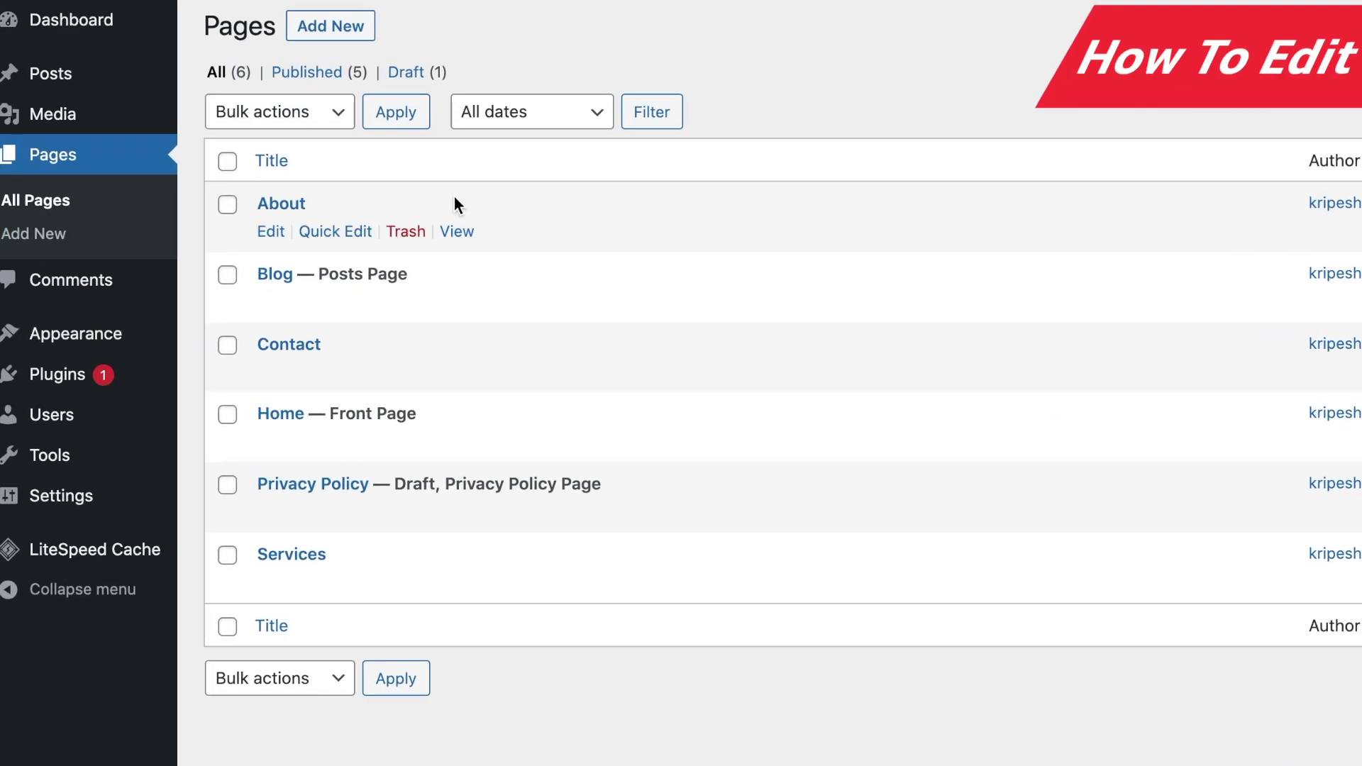
Open the Blog, Home and Services pages for editing, each in a new browser tab.
right_click(287, 308)
click(286, 308)
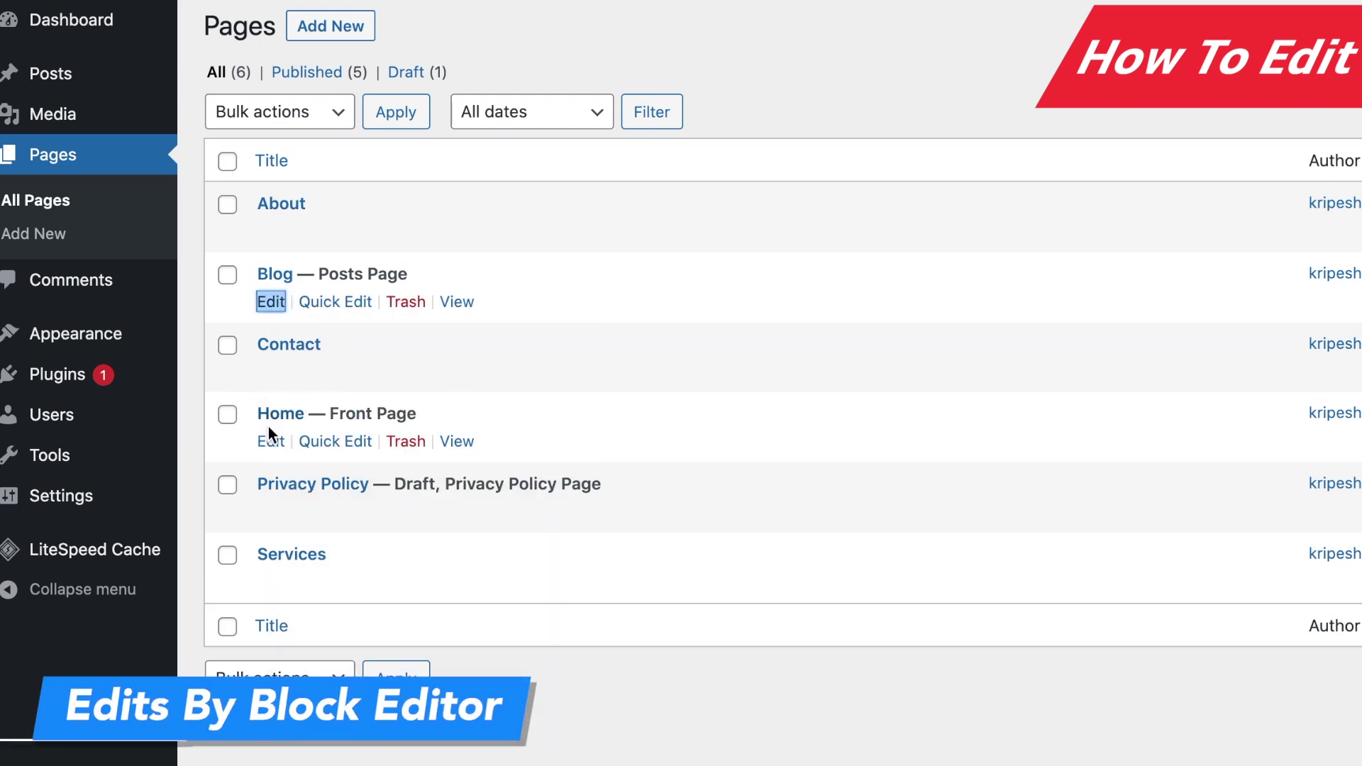
right_click(262, 439)
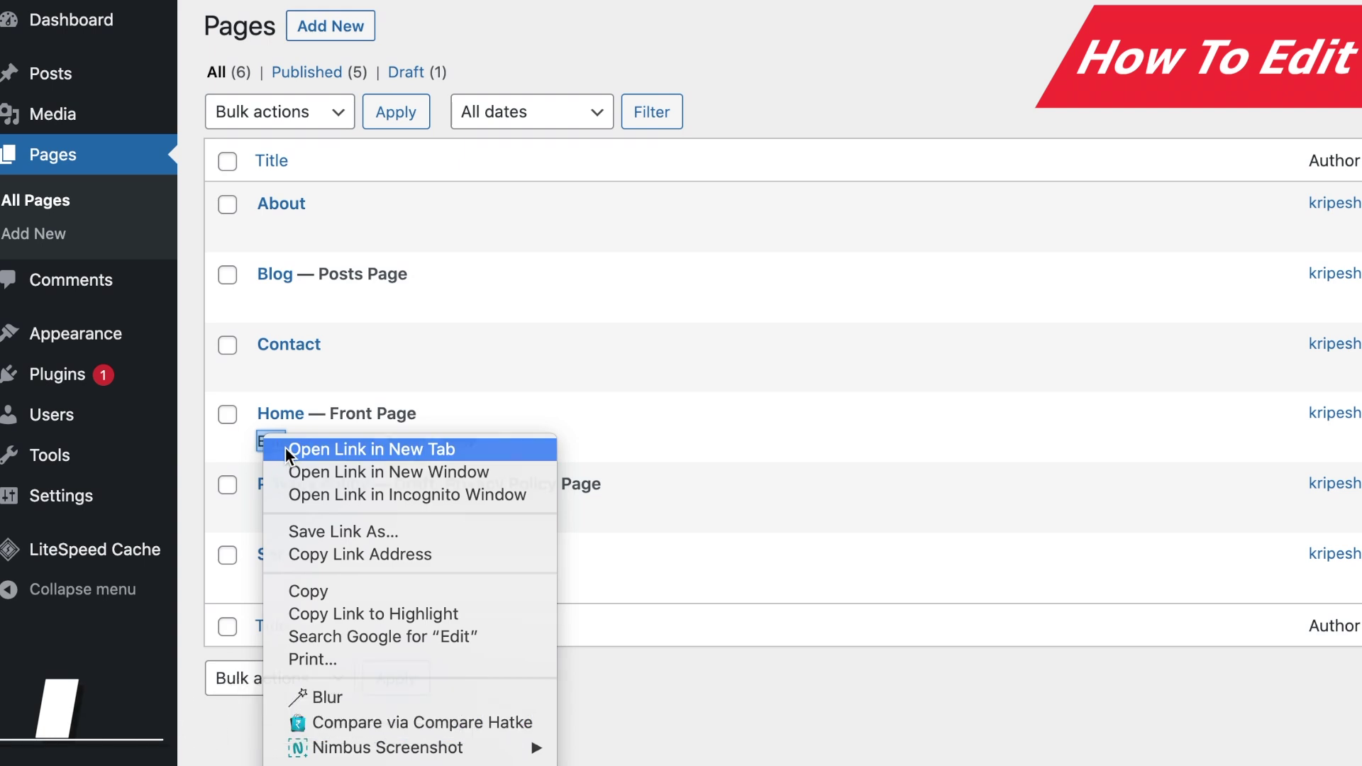
click(283, 450)
right_click(270, 583)
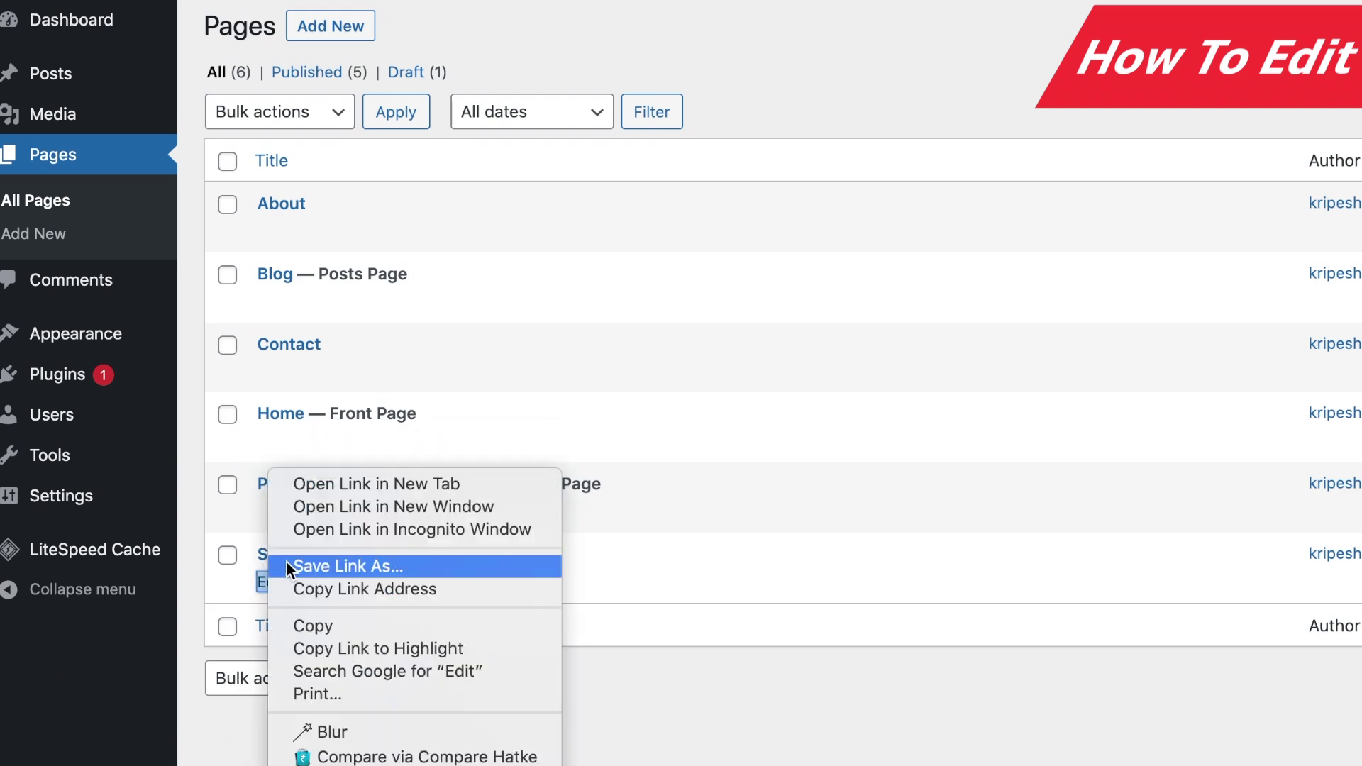
click(334, 474)
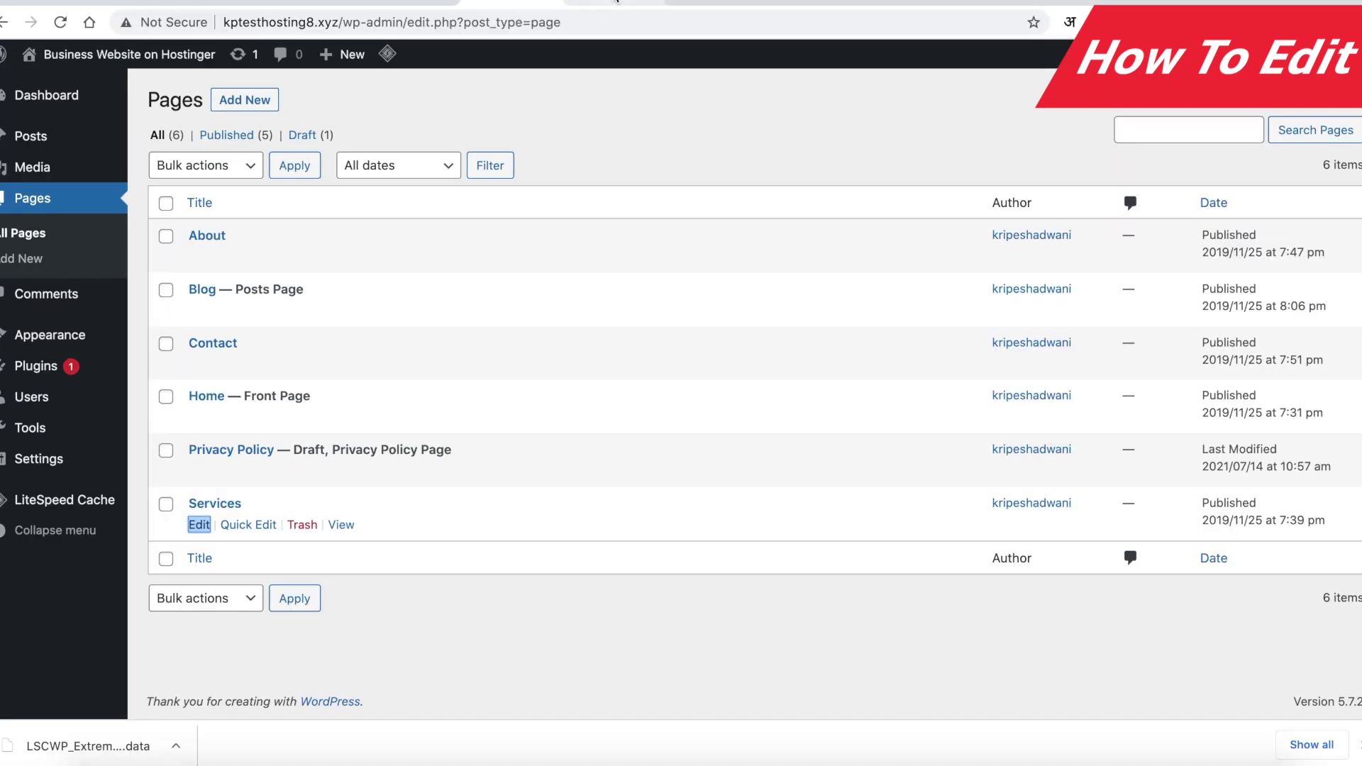
Switch to the Services page editor and dismiss the block editor's welcome guide.
click(616, 2)
click(511, 2)
mouse_move(165, 545)
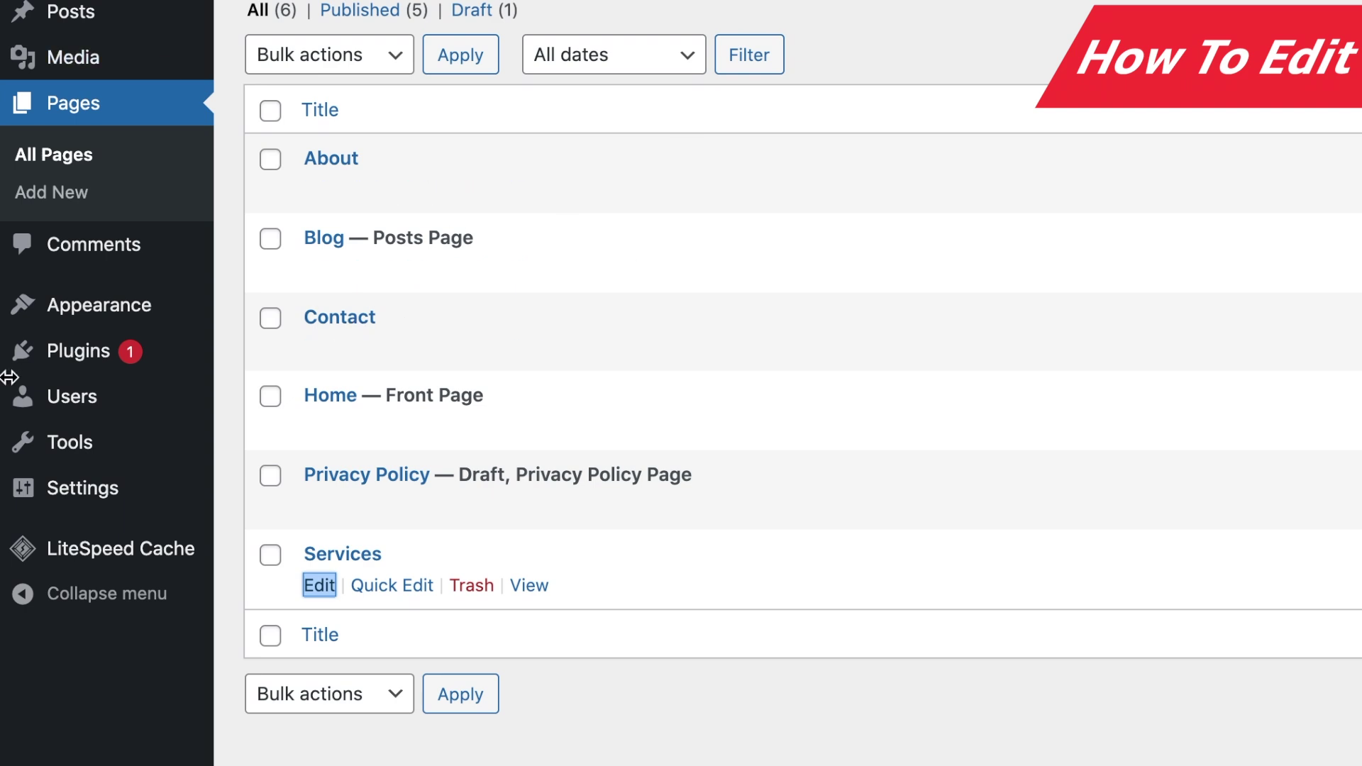
mouse_move(130, 325)
key(Return)
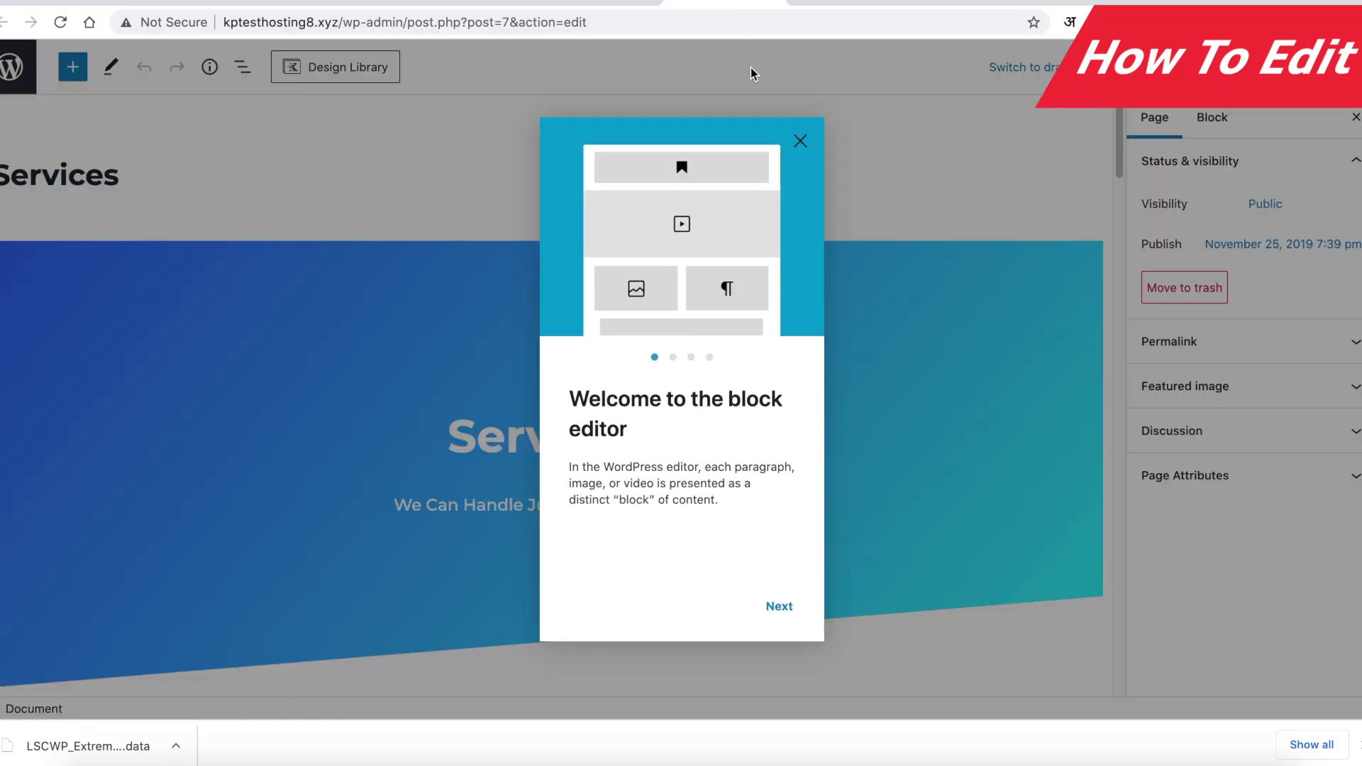
click(801, 141)
Look through the Services page in the block editor, examining its sections from the header to the contact banner.
scroll(369, 282, down, 7)
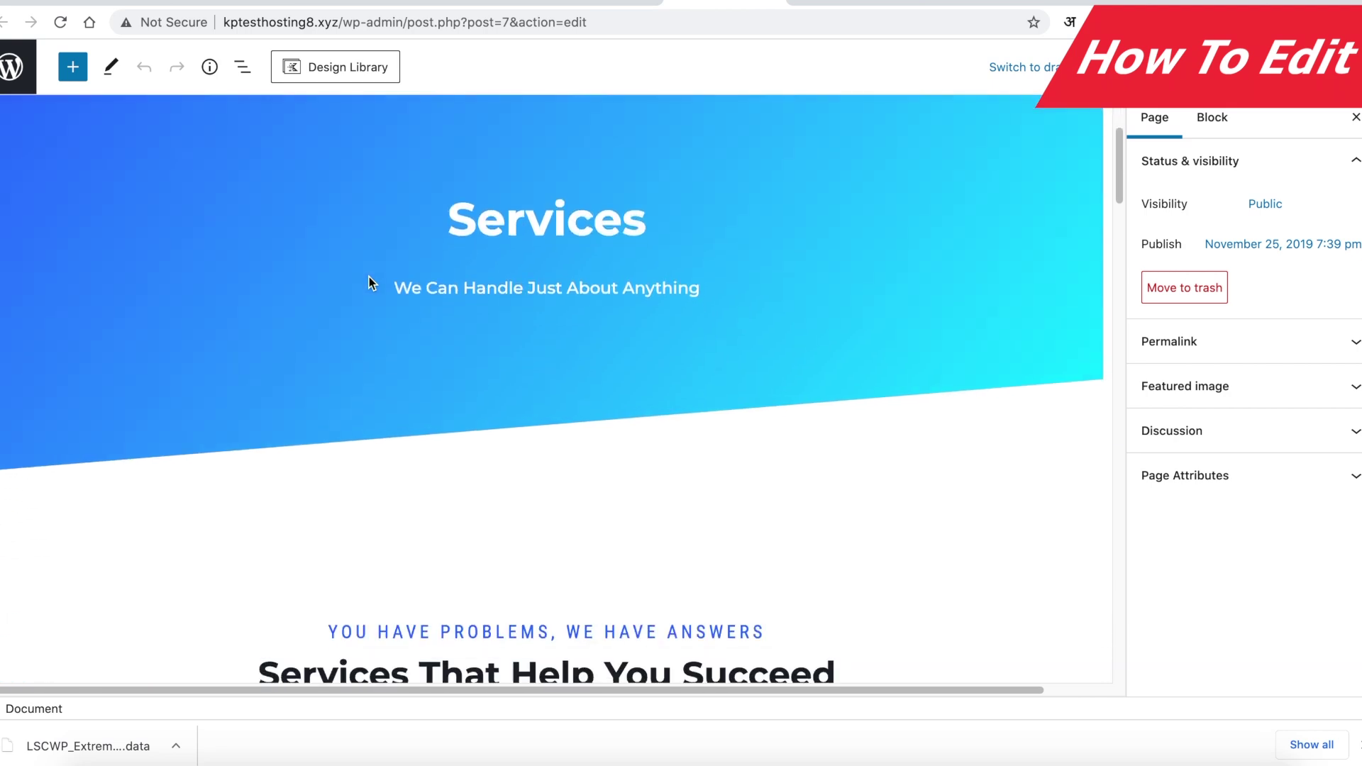
scroll(368, 282, down, 15)
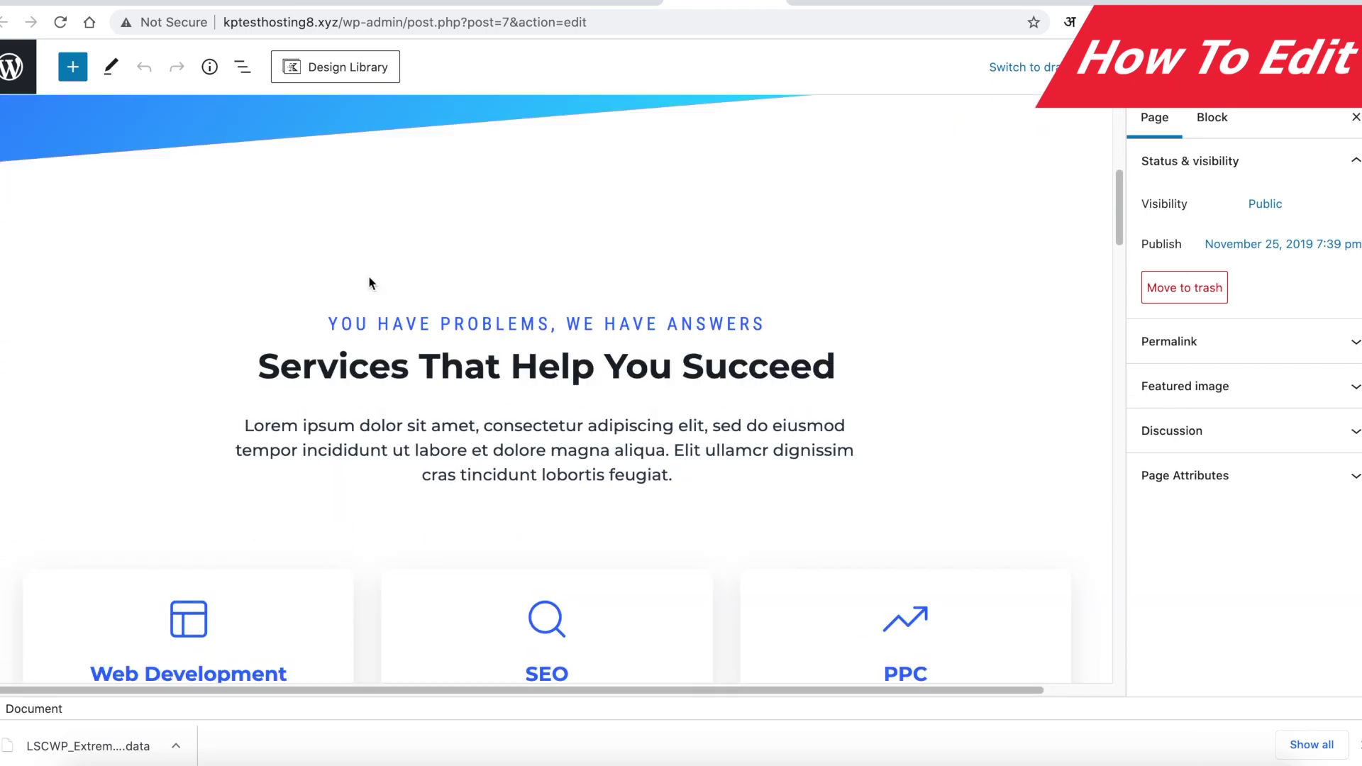
scroll(369, 282, down, 4)
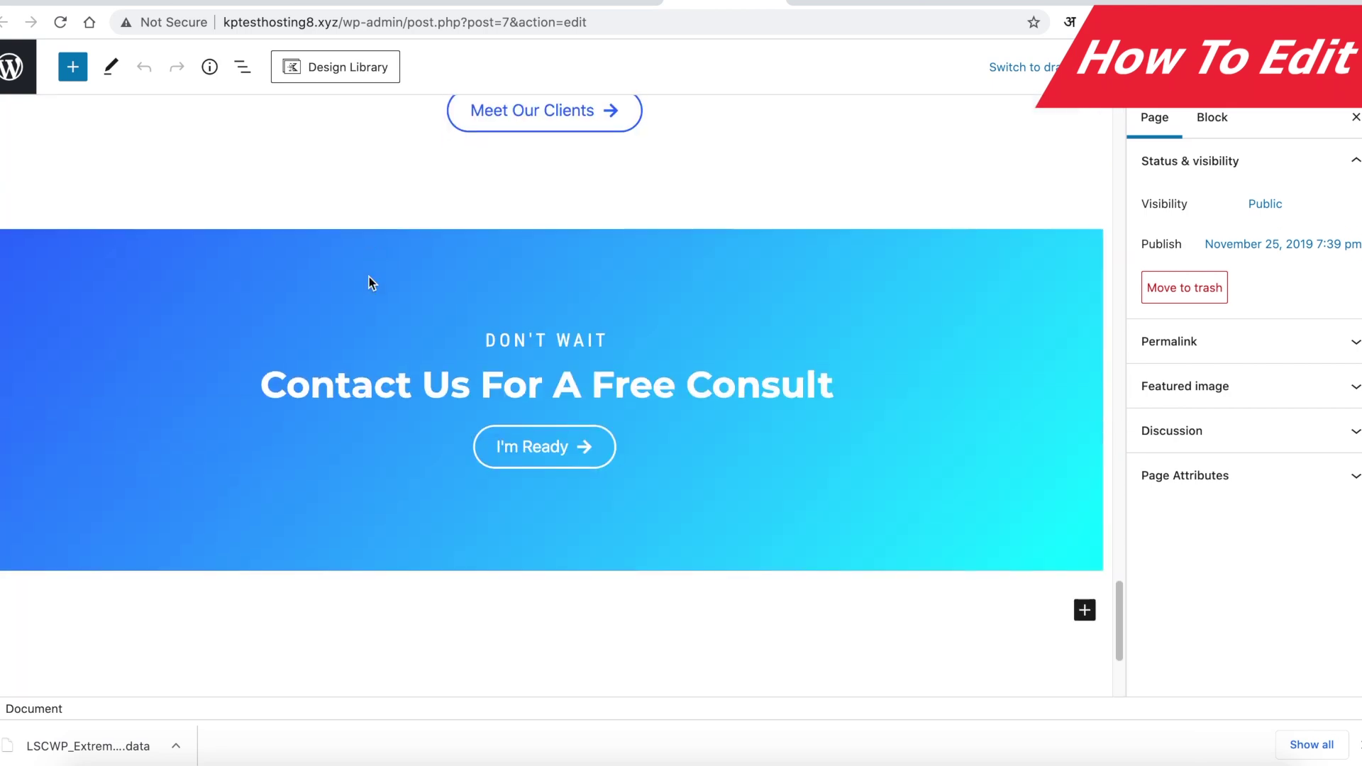
scroll(369, 282, up, 12)
scroll(369, 282, up, 12)
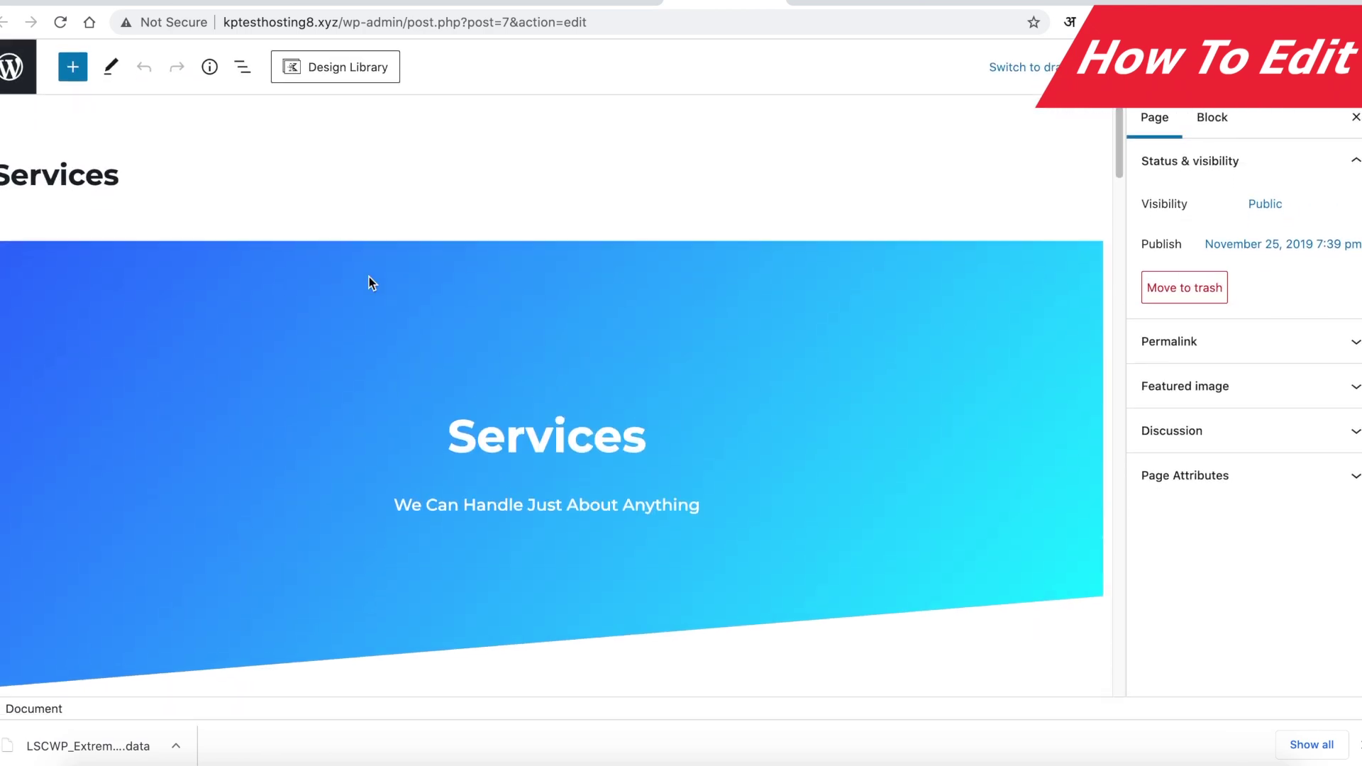
scroll(368, 283, down, 15)
scroll(369, 282, up, 12)
scroll(369, 277, down, 10)
scroll(423, 374, down, 10)
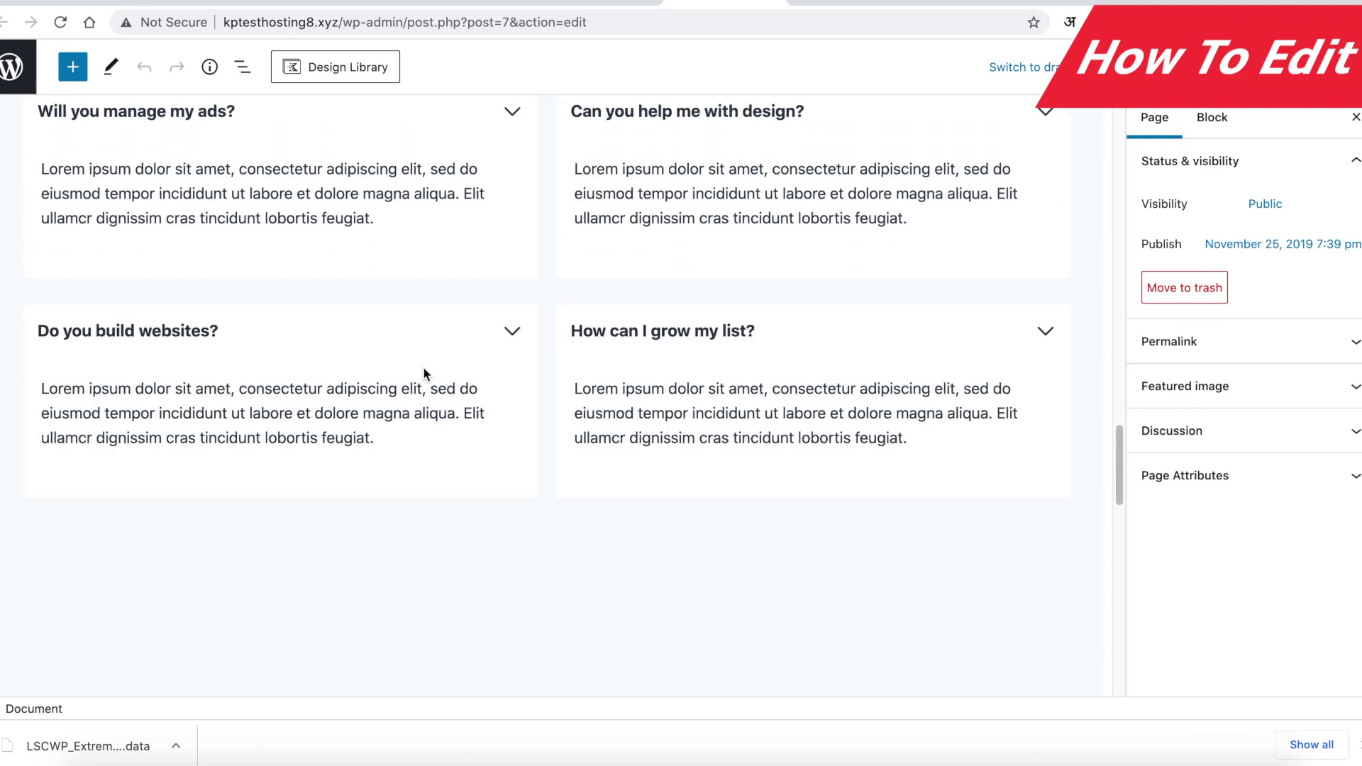
scroll(504, 348, up, 6)
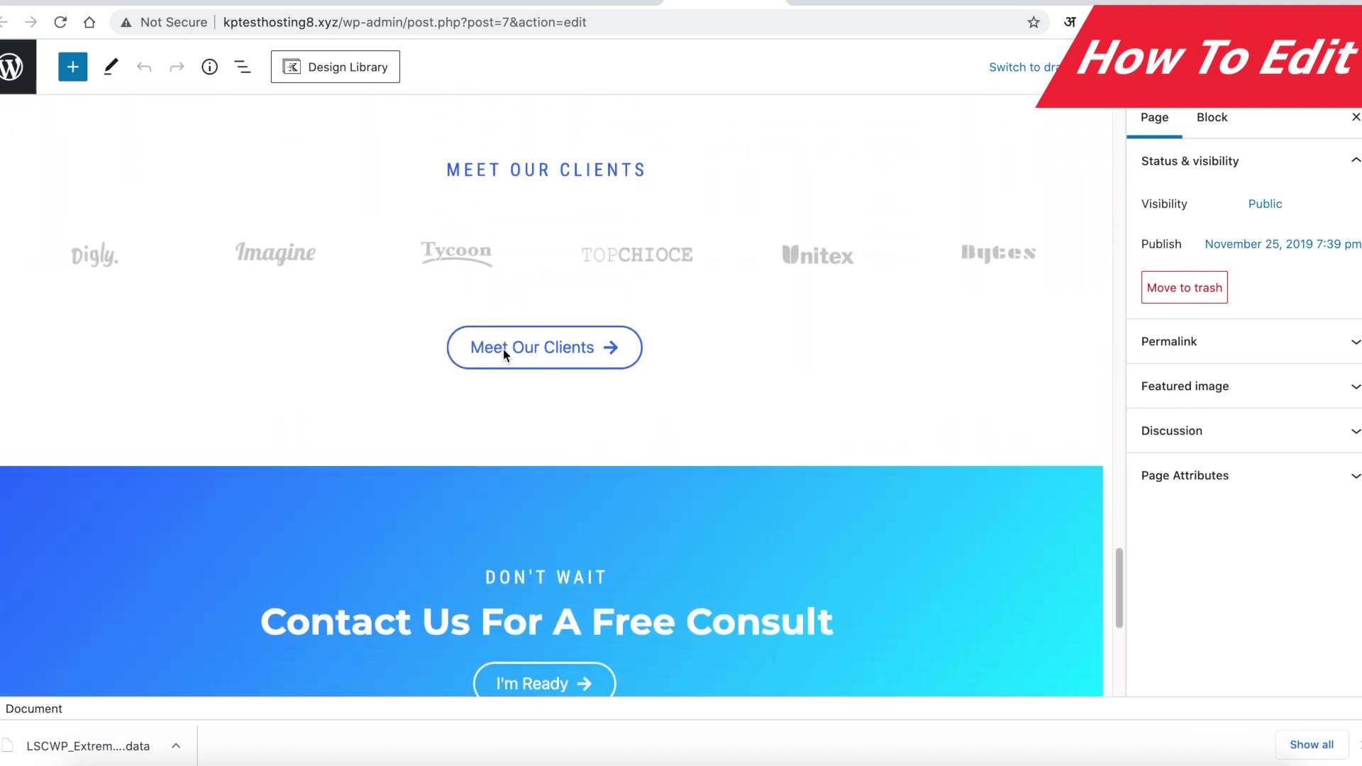
scroll(504, 349, down, 6)
Add an empty paragraph below the "Contact Us For A Free Consult" section and browse the available Kadence blocks.
click(453, 389)
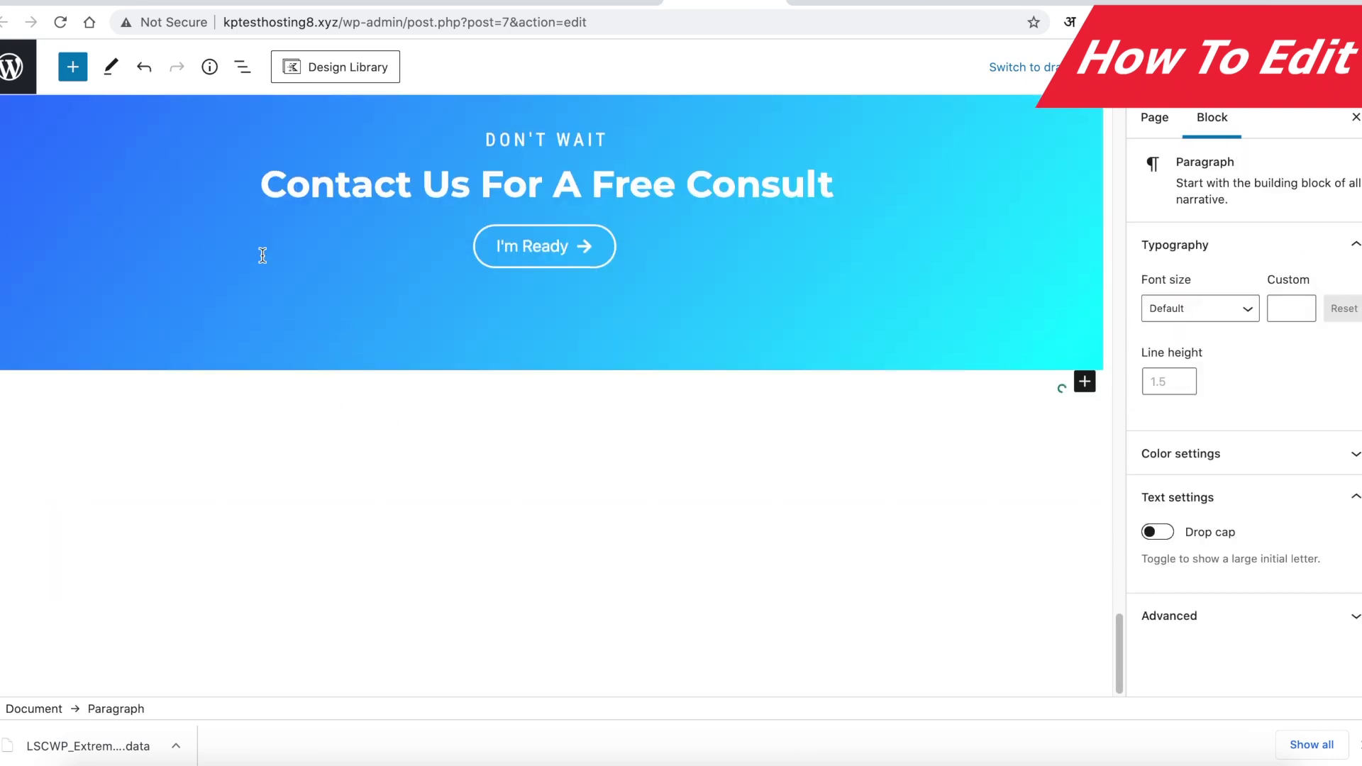
click(75, 74)
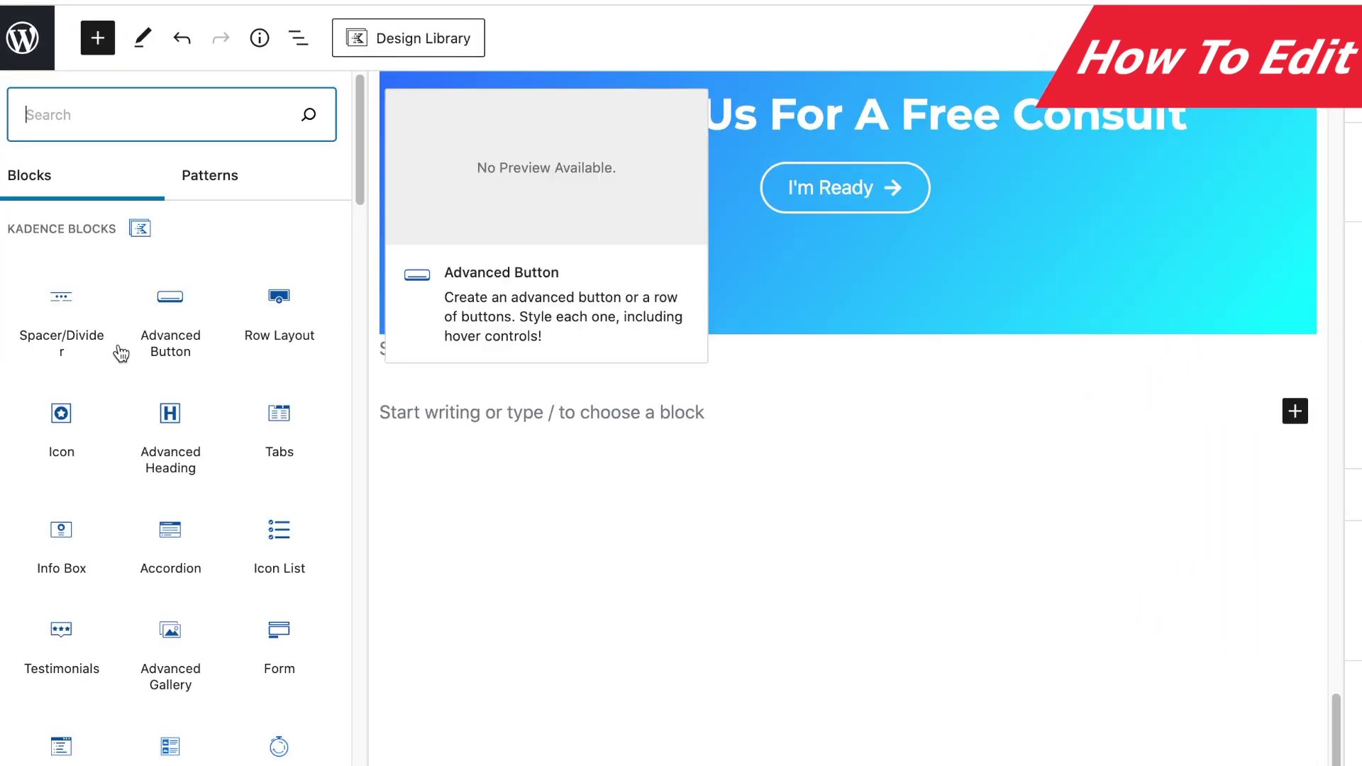
scroll(191, 297, down, 1)
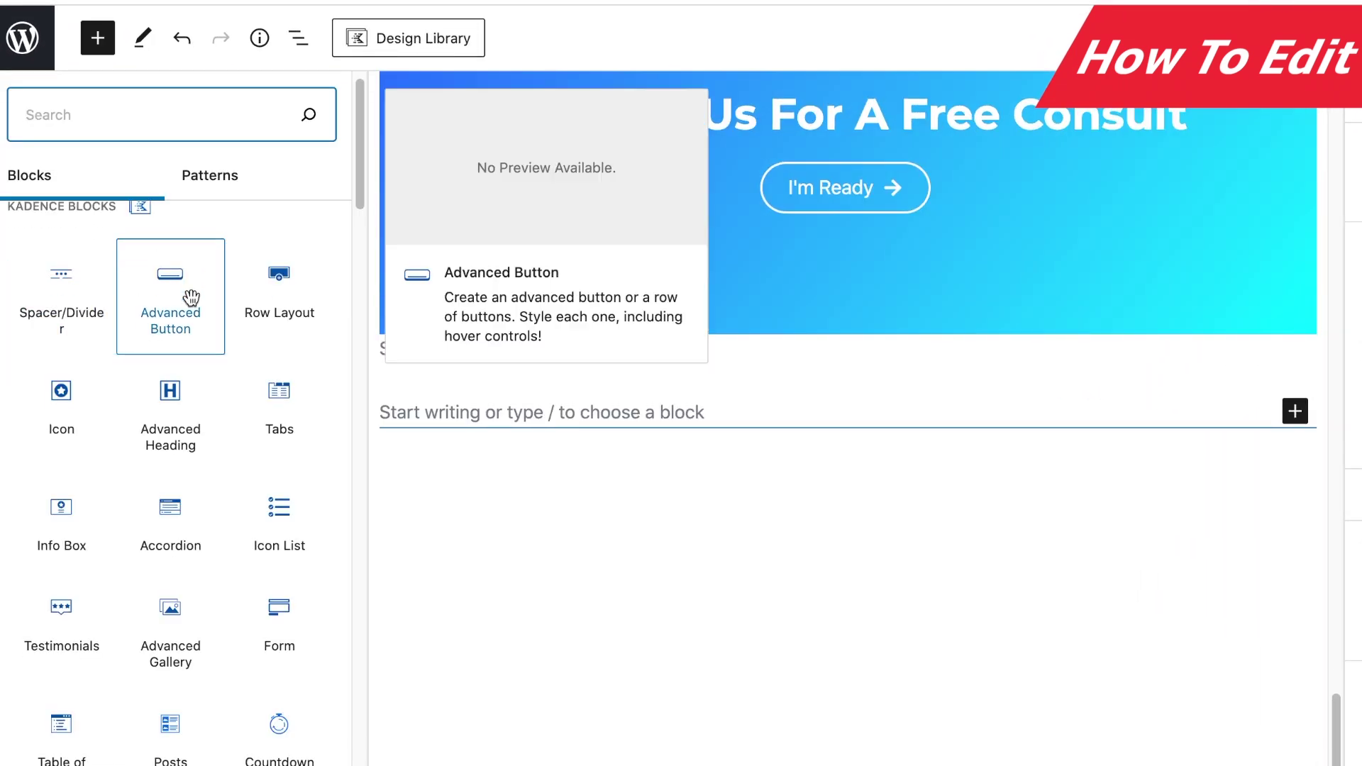
scroll(191, 296, down, 4)
scroll(191, 297, up, 5)
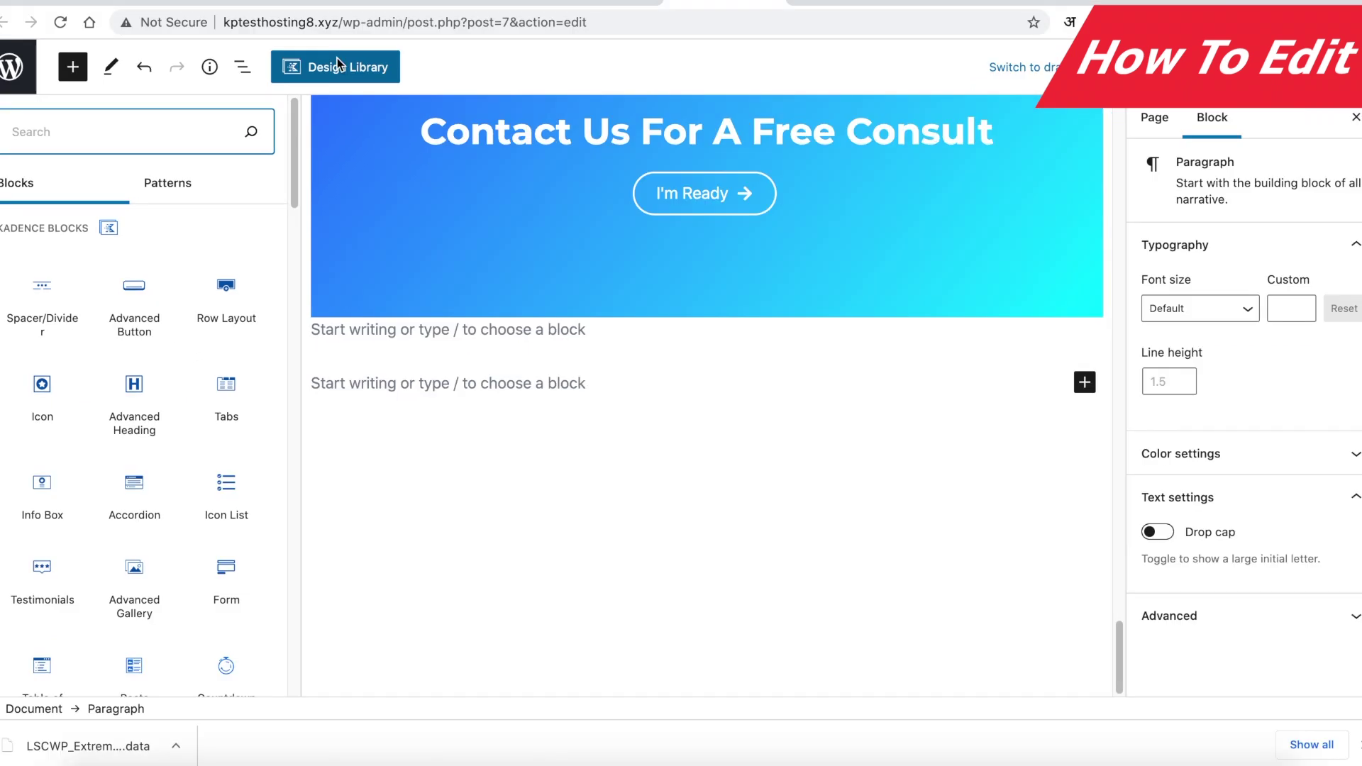
Insert the Pricing section with the $0/mo Starter and $12/mo Pro plans from the Kadence Design Library and check it.
click(410, 37)
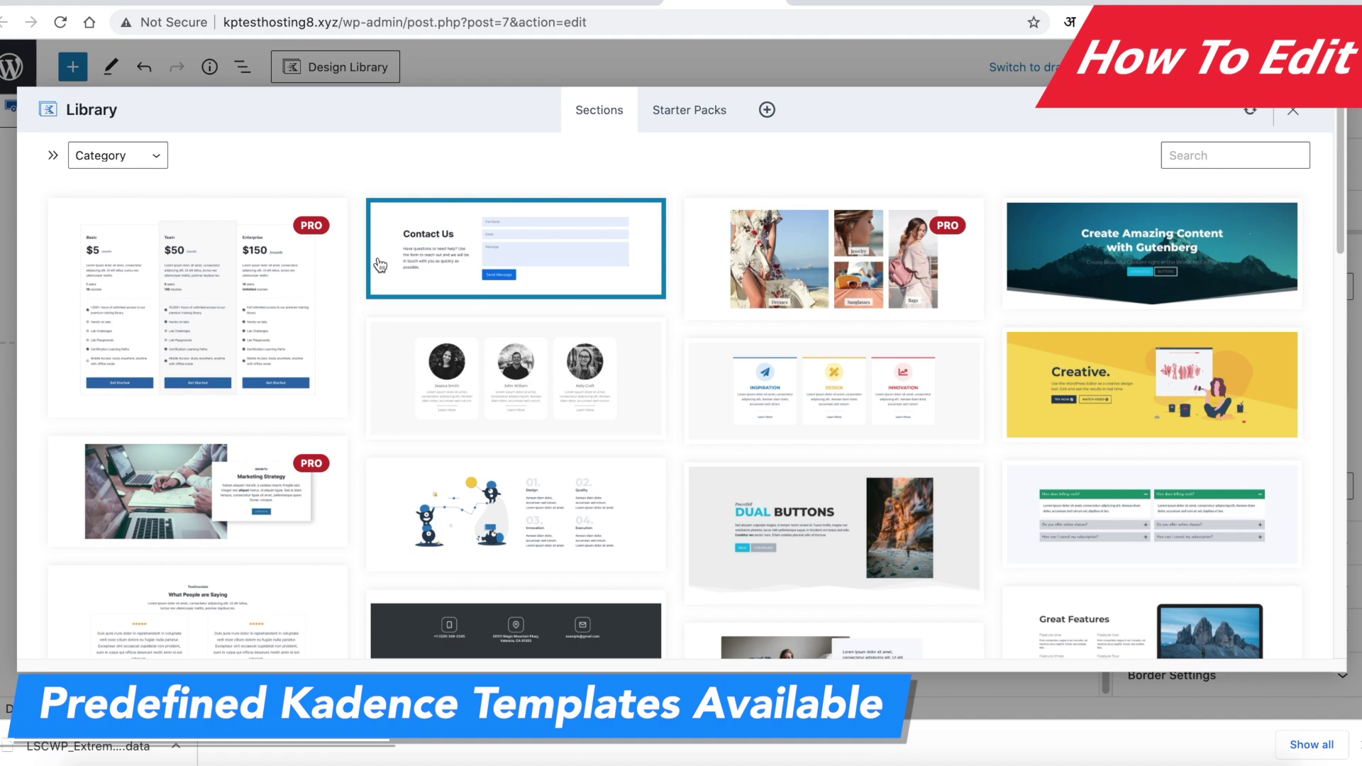
scroll(380, 266, down, 5)
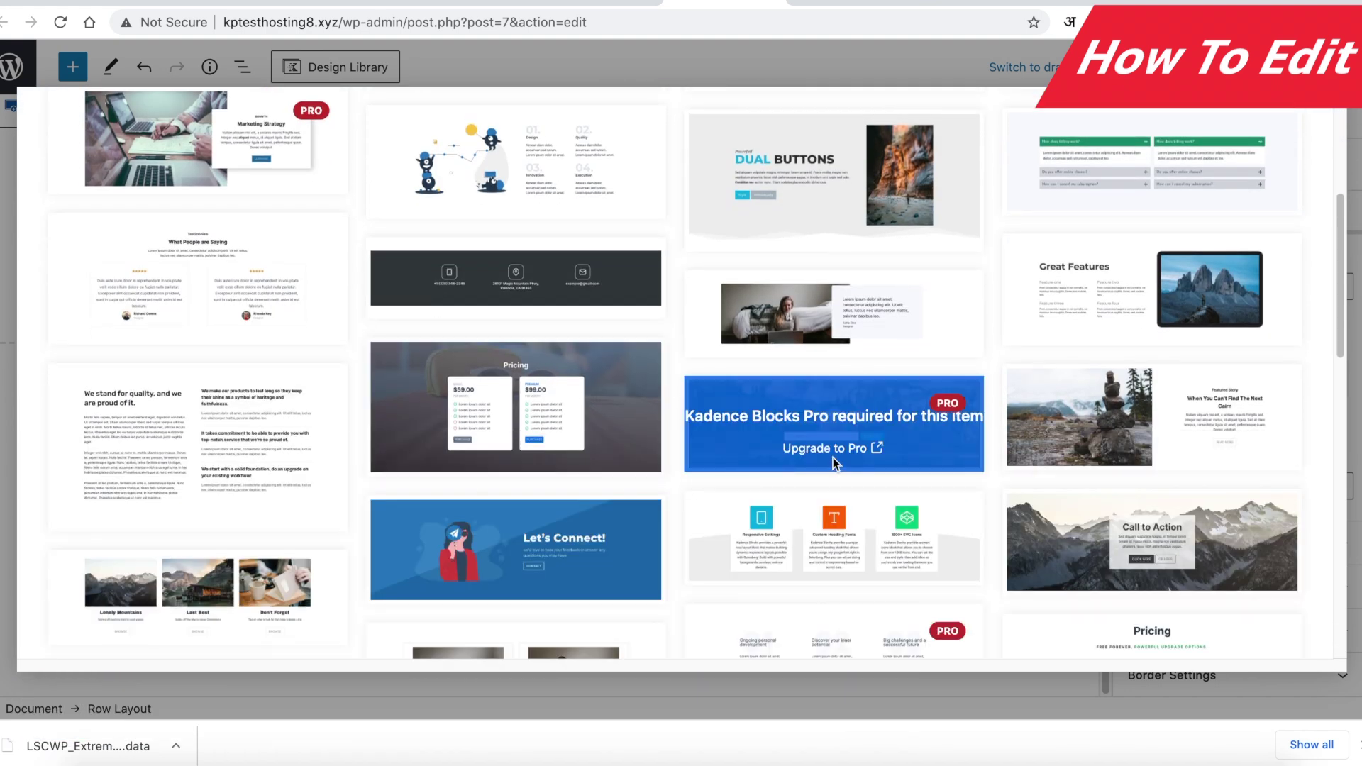
scroll(1149, 431, down, 1)
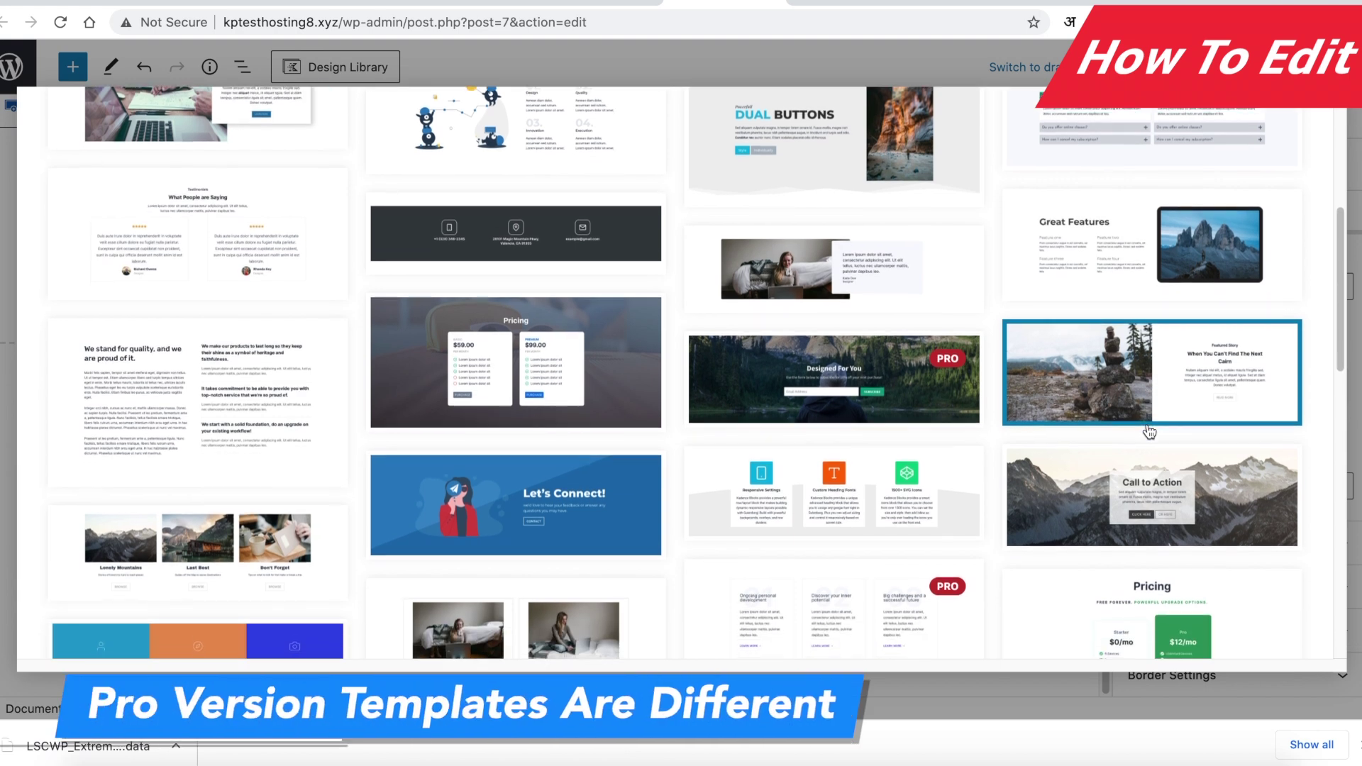
scroll(1149, 432, down, 5)
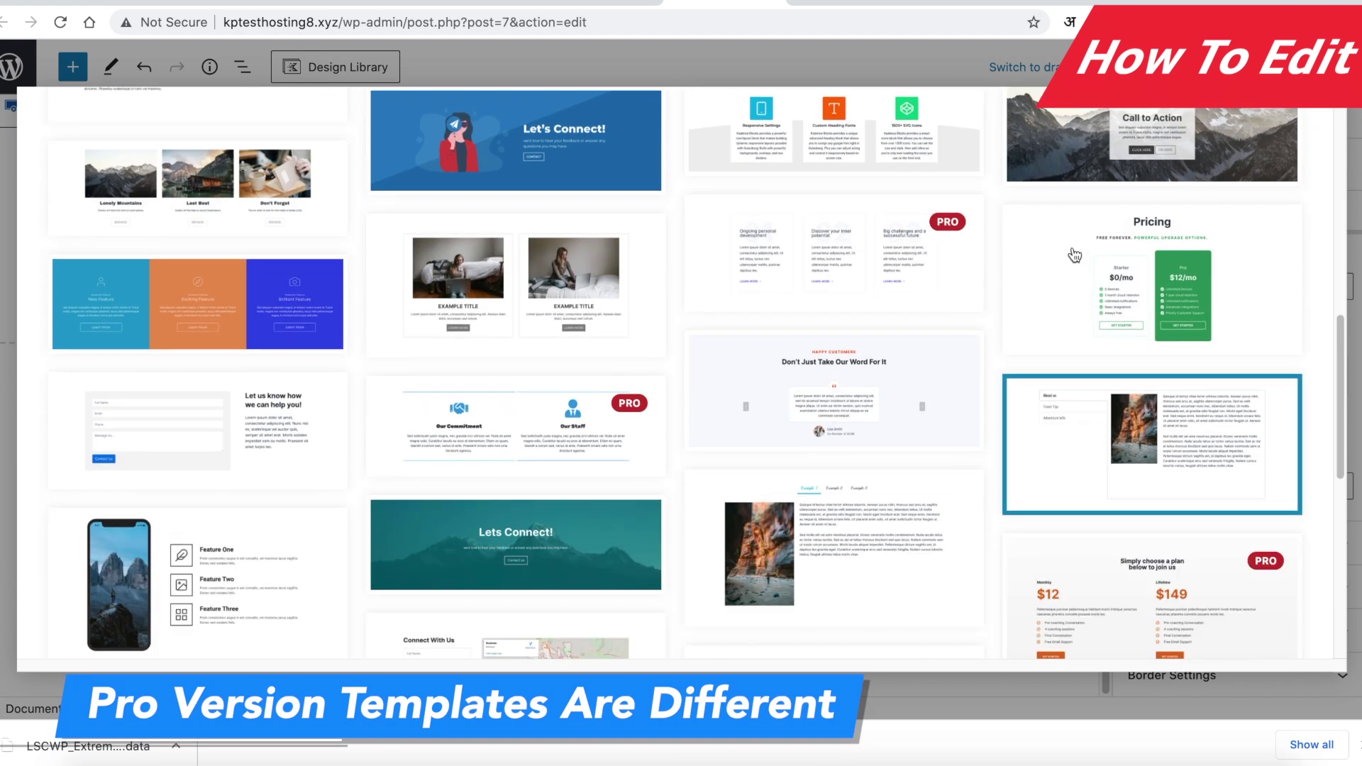
click(1121, 252)
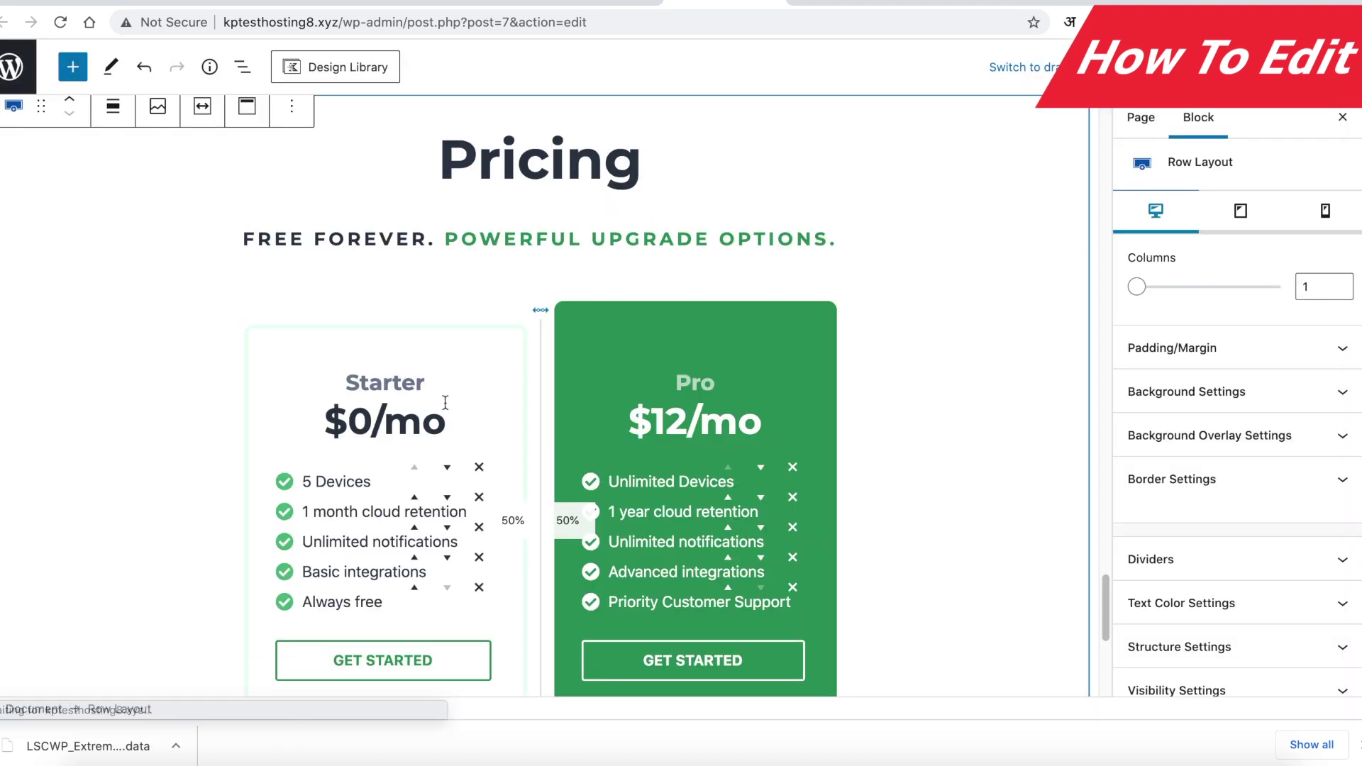
scroll(446, 402, down, 3)
scroll(444, 401, down, 3)
scroll(441, 425, up, 8)
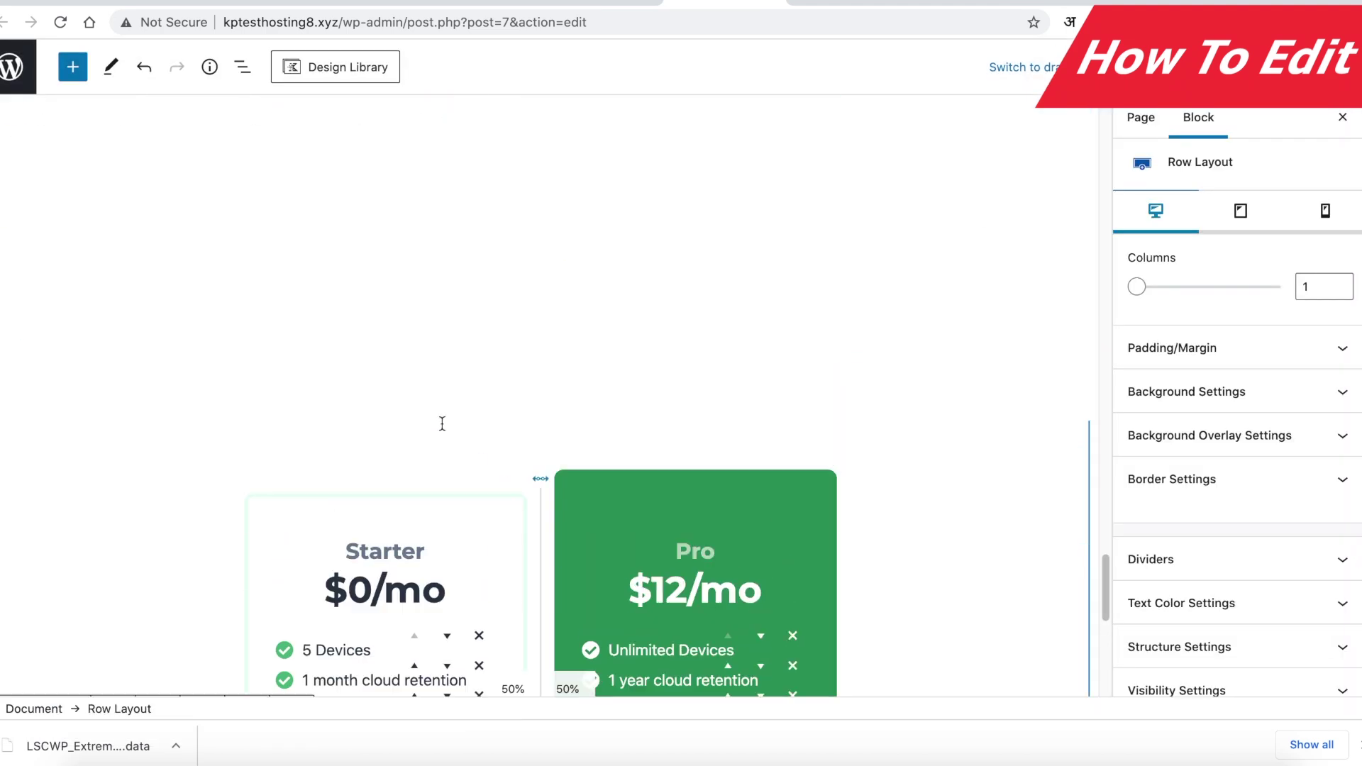
Select the "Meet Our Clients" heading, the Tycoon logo image and the SEO info box to view each block's settings.
scroll(441, 420, down, 10)
scroll(442, 423, up, 1)
scroll(442, 423, up, 1)
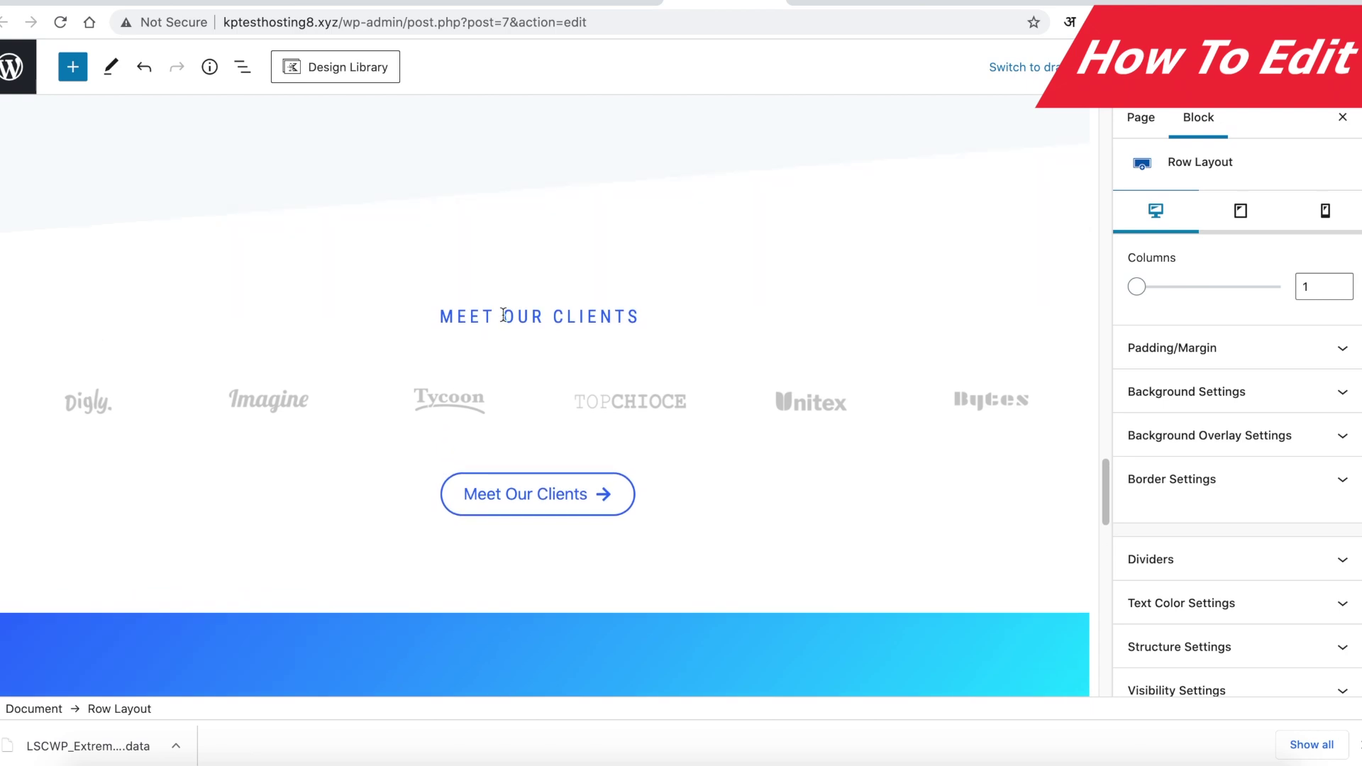
click(503, 315)
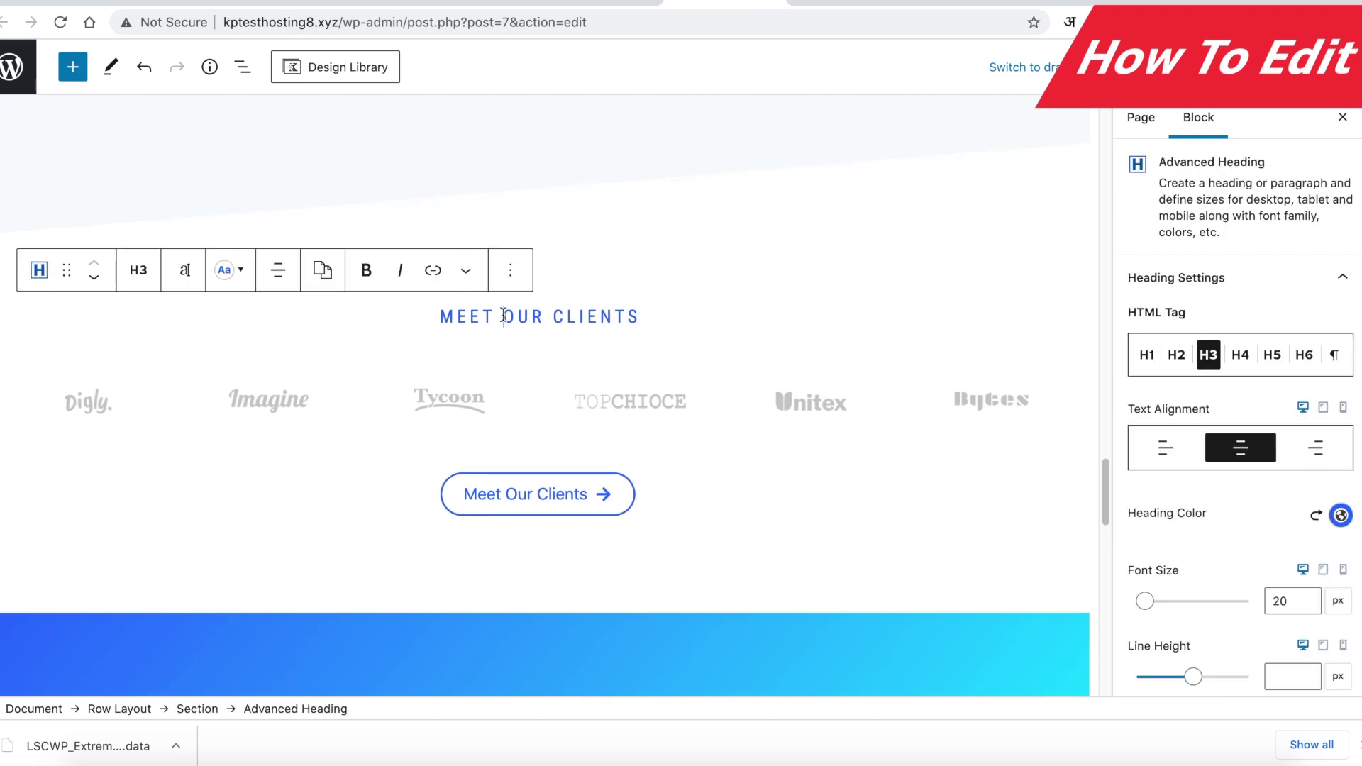
click(428, 398)
scroll(427, 398, down, 10)
scroll(427, 398, up, 3)
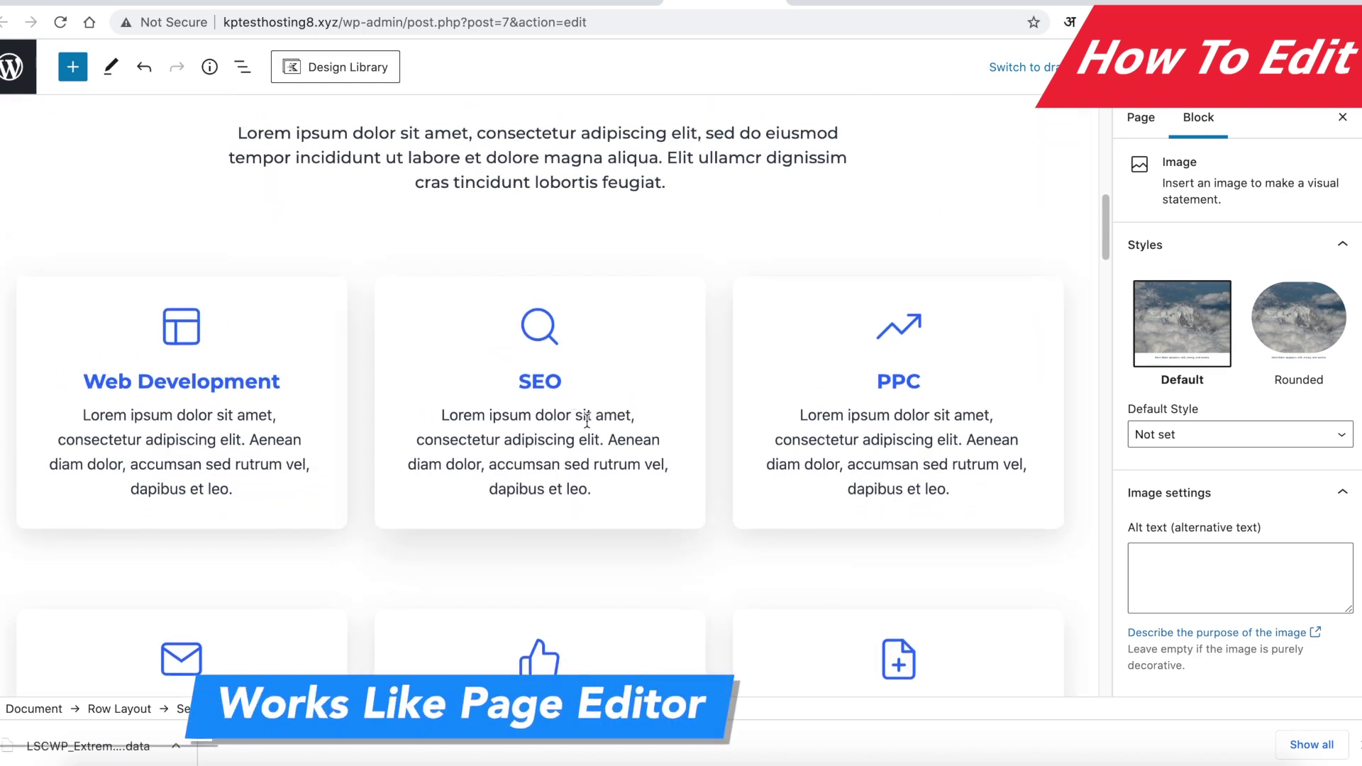
click(587, 418)
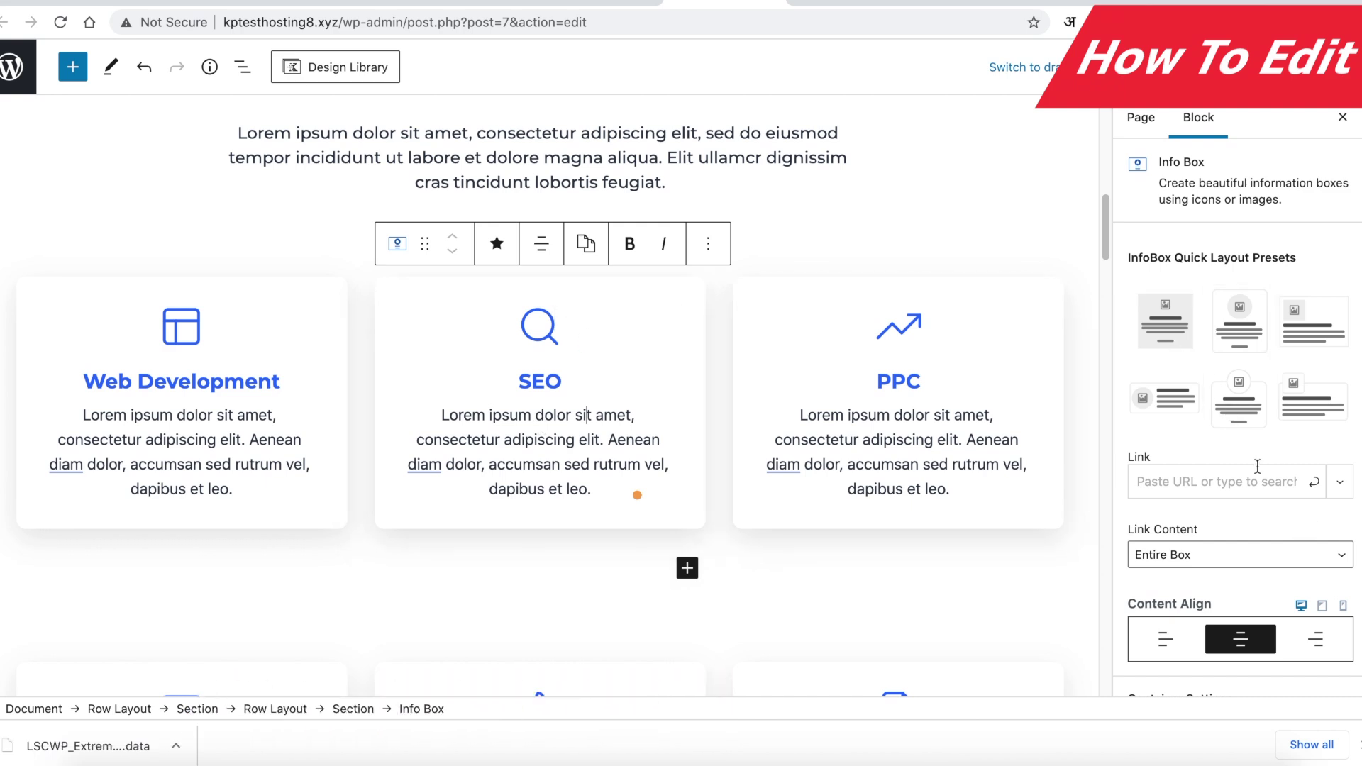
scroll(1227, 580, down, 4)
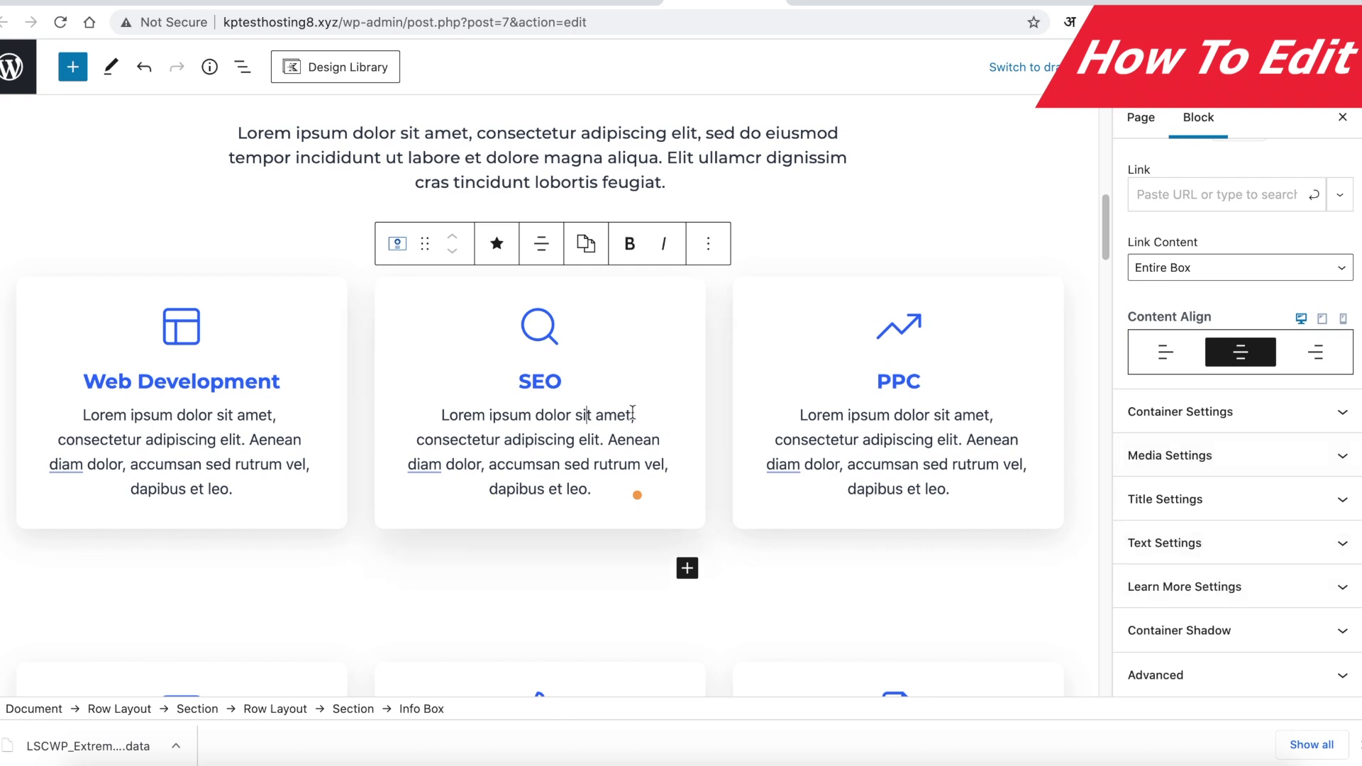
Review the end of the Services page, from the contact banner through the inserted Pricing section.
scroll(632, 412, down, 15)
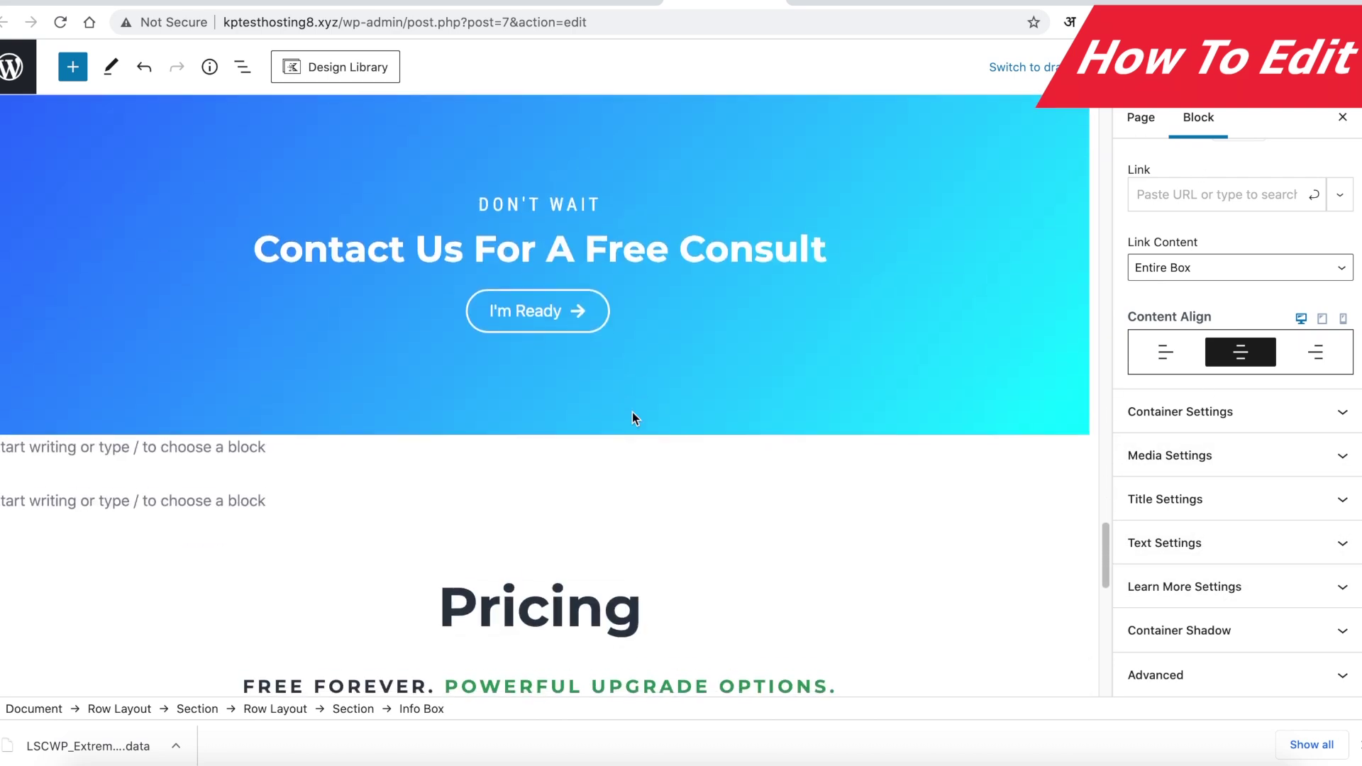
scroll(632, 412, up, 4)
scroll(632, 411, down, 7)
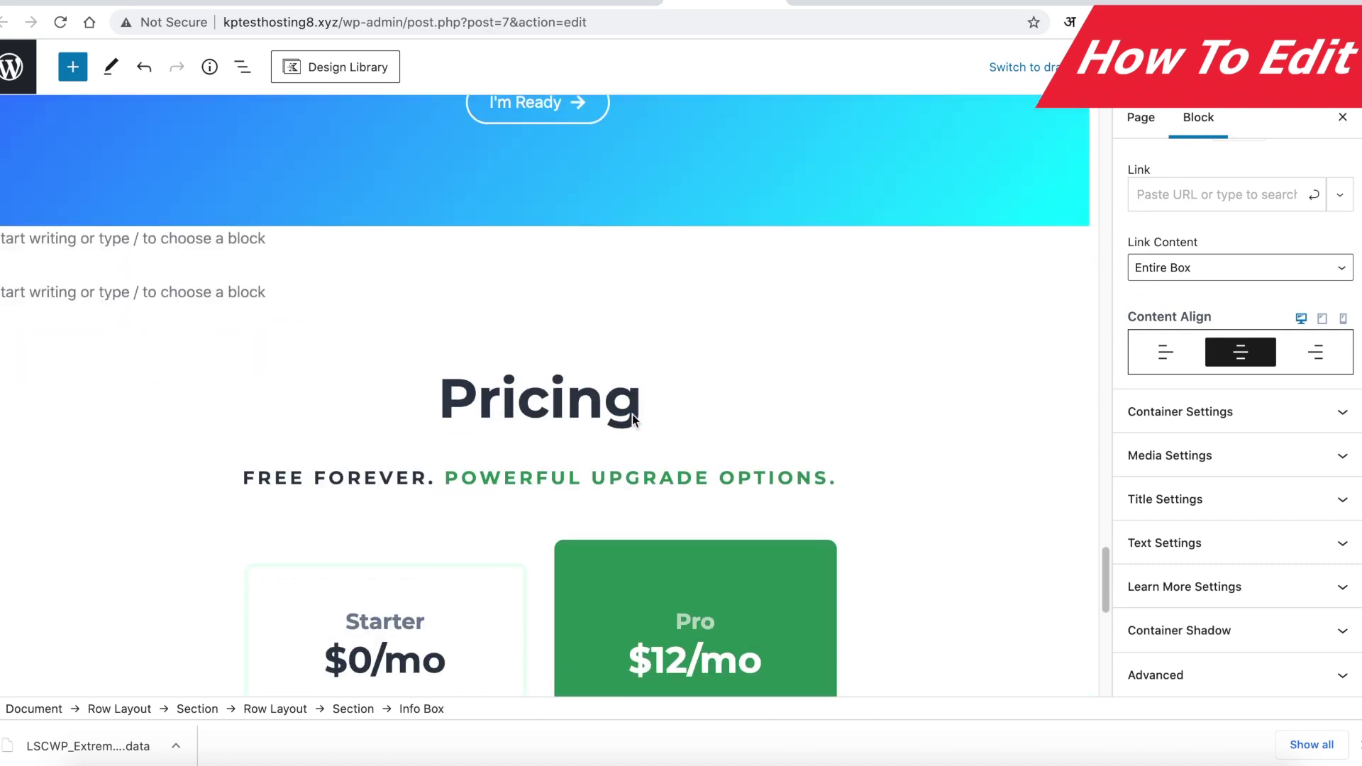
scroll(632, 414, down, 10)
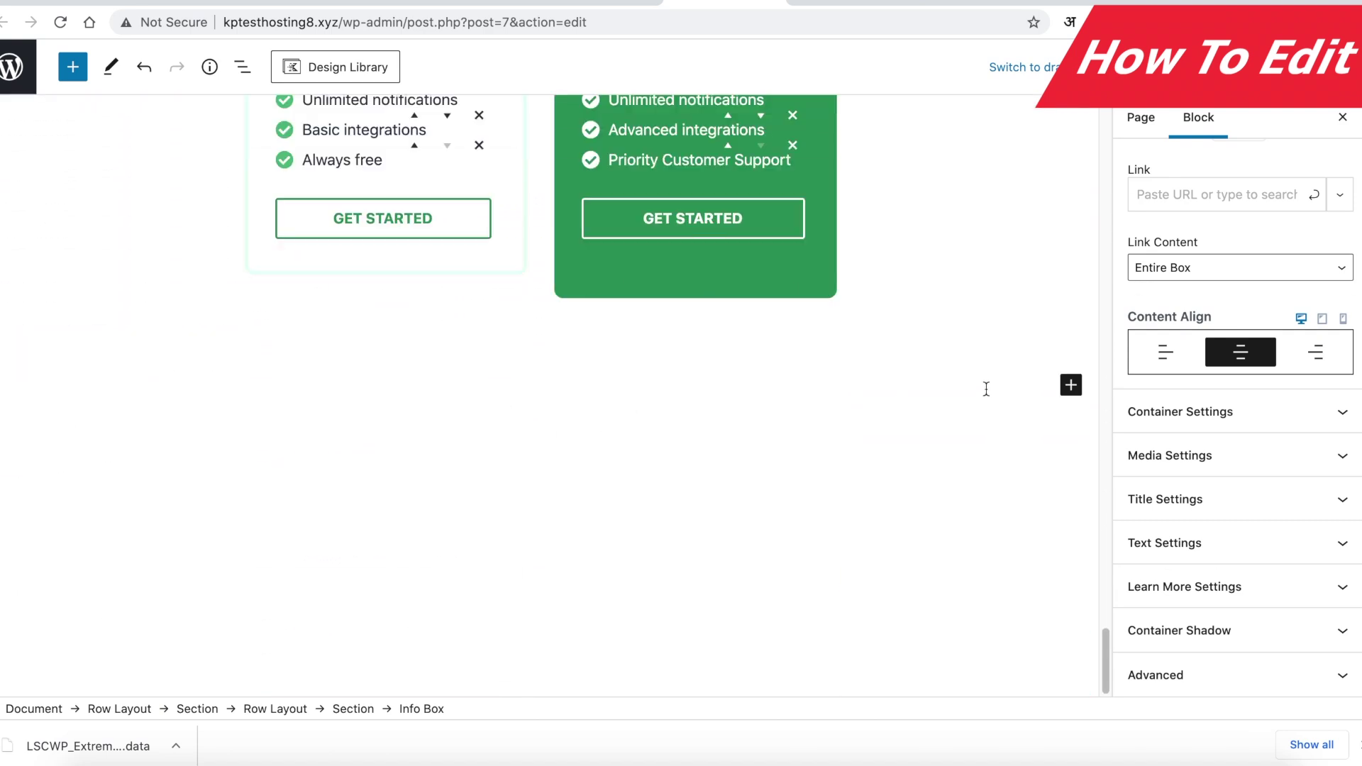